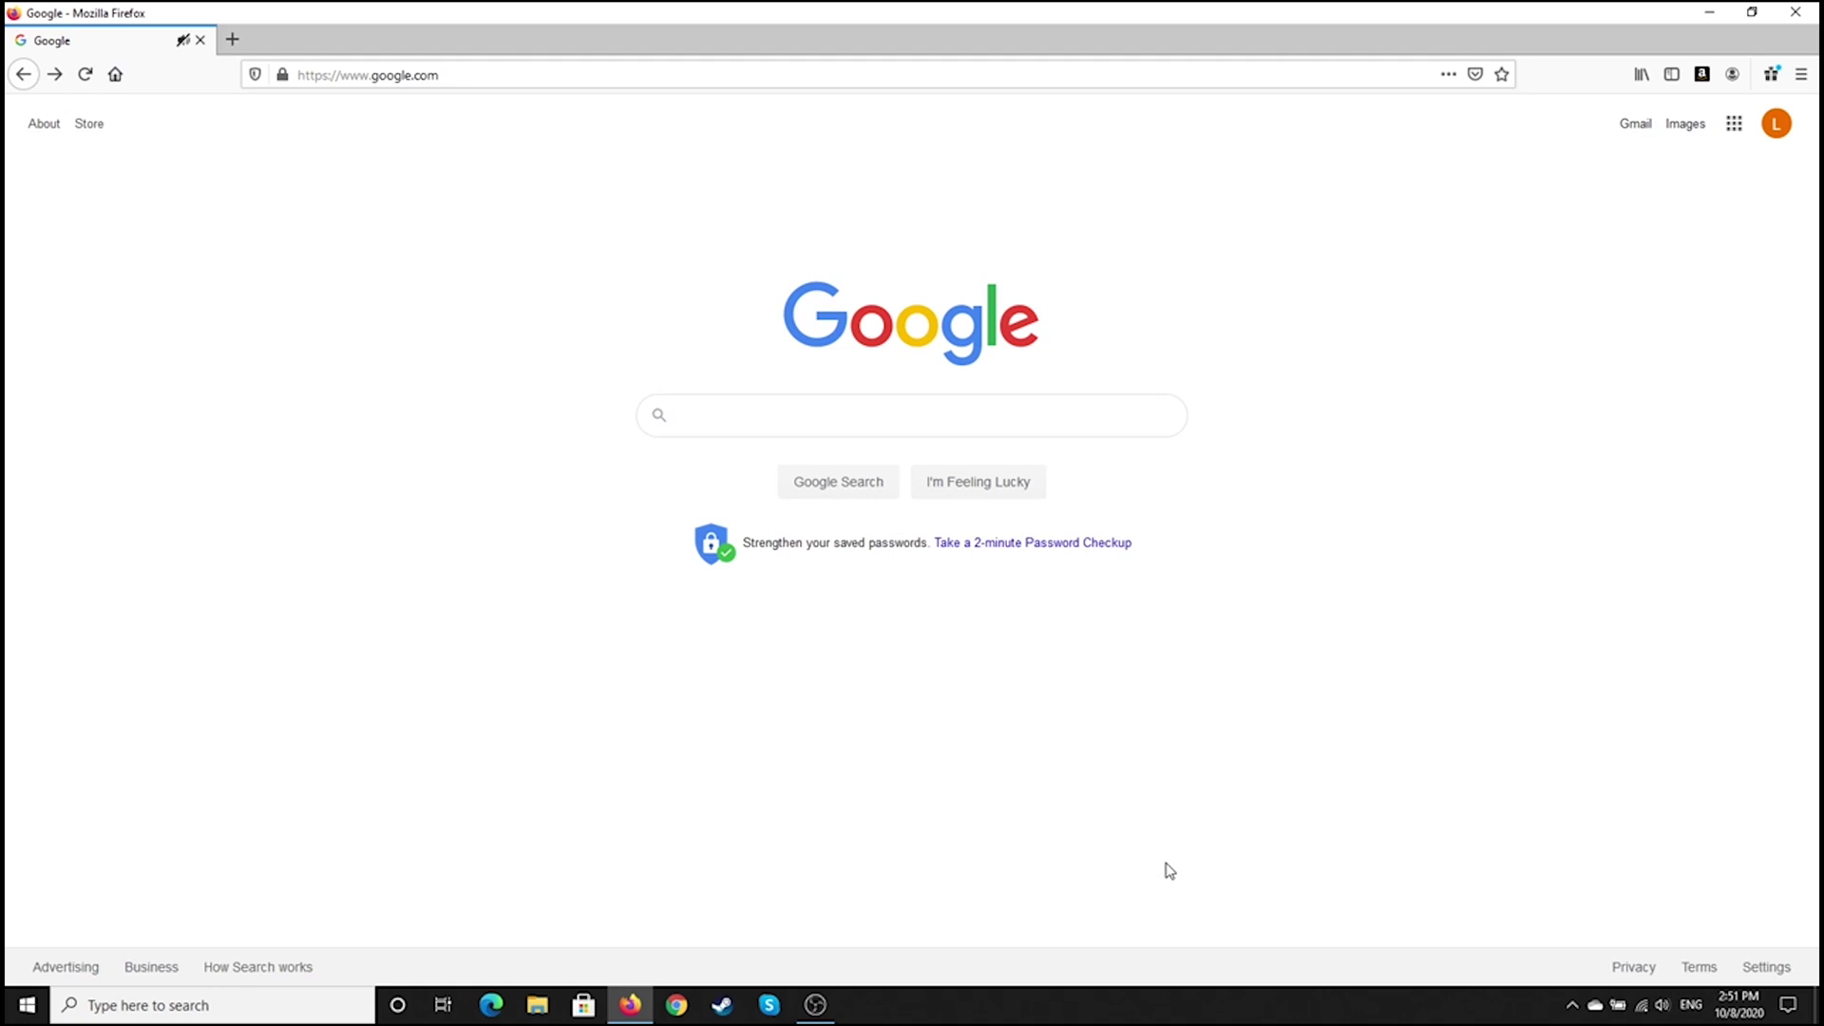
Search Google for anchor.fm and open the Anchor podcasting home page from the results
left_click(918, 415)
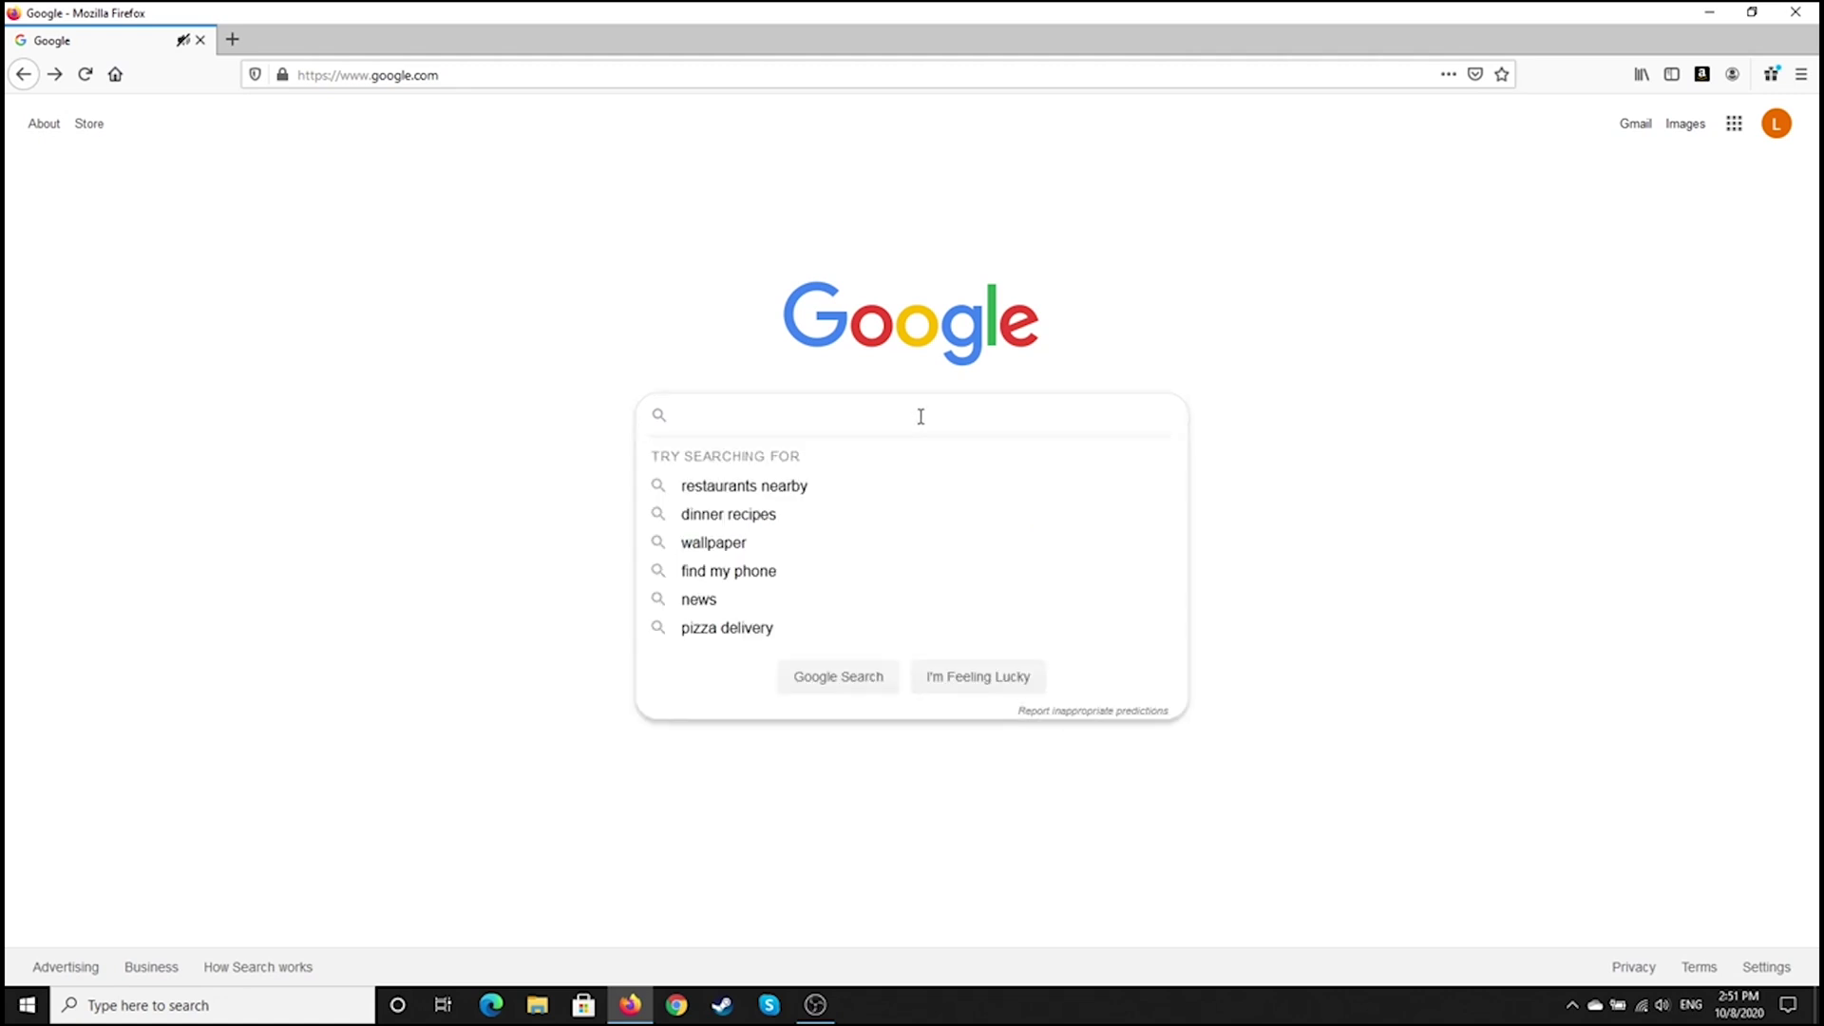
type("anchor")
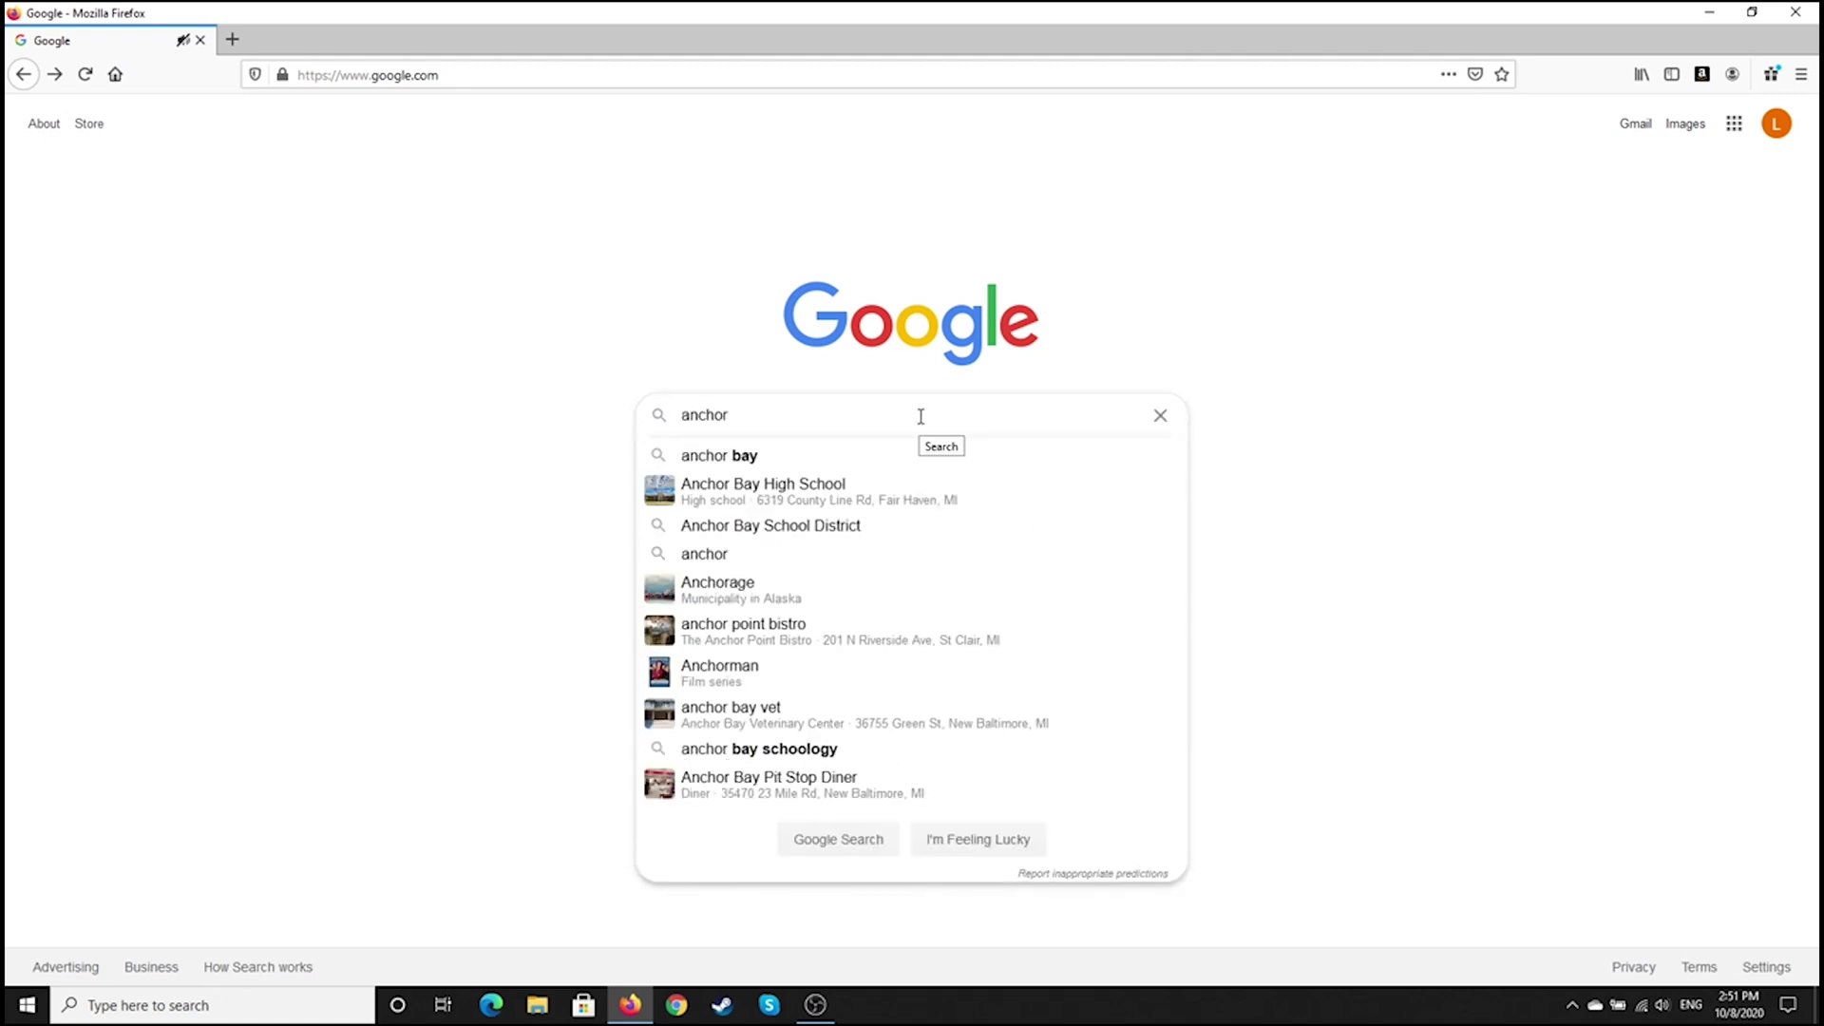
type(".fm")
key("Return")
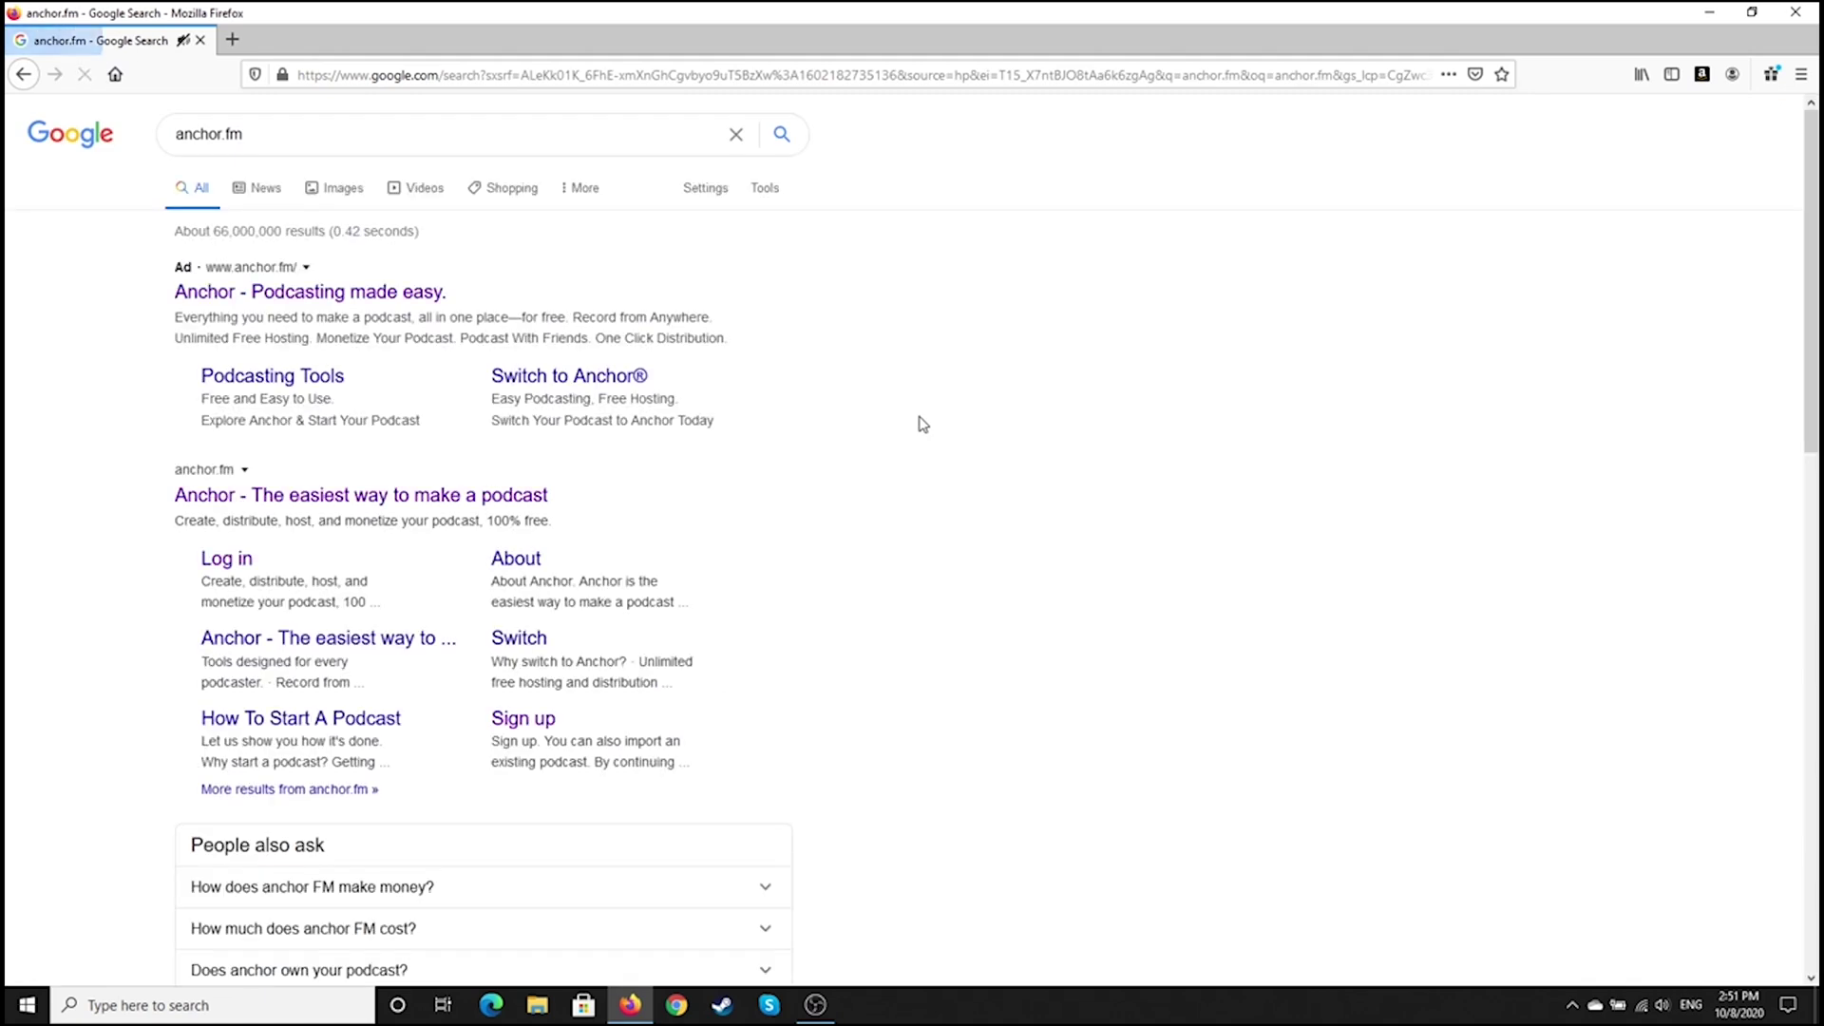
left_click(293, 496)
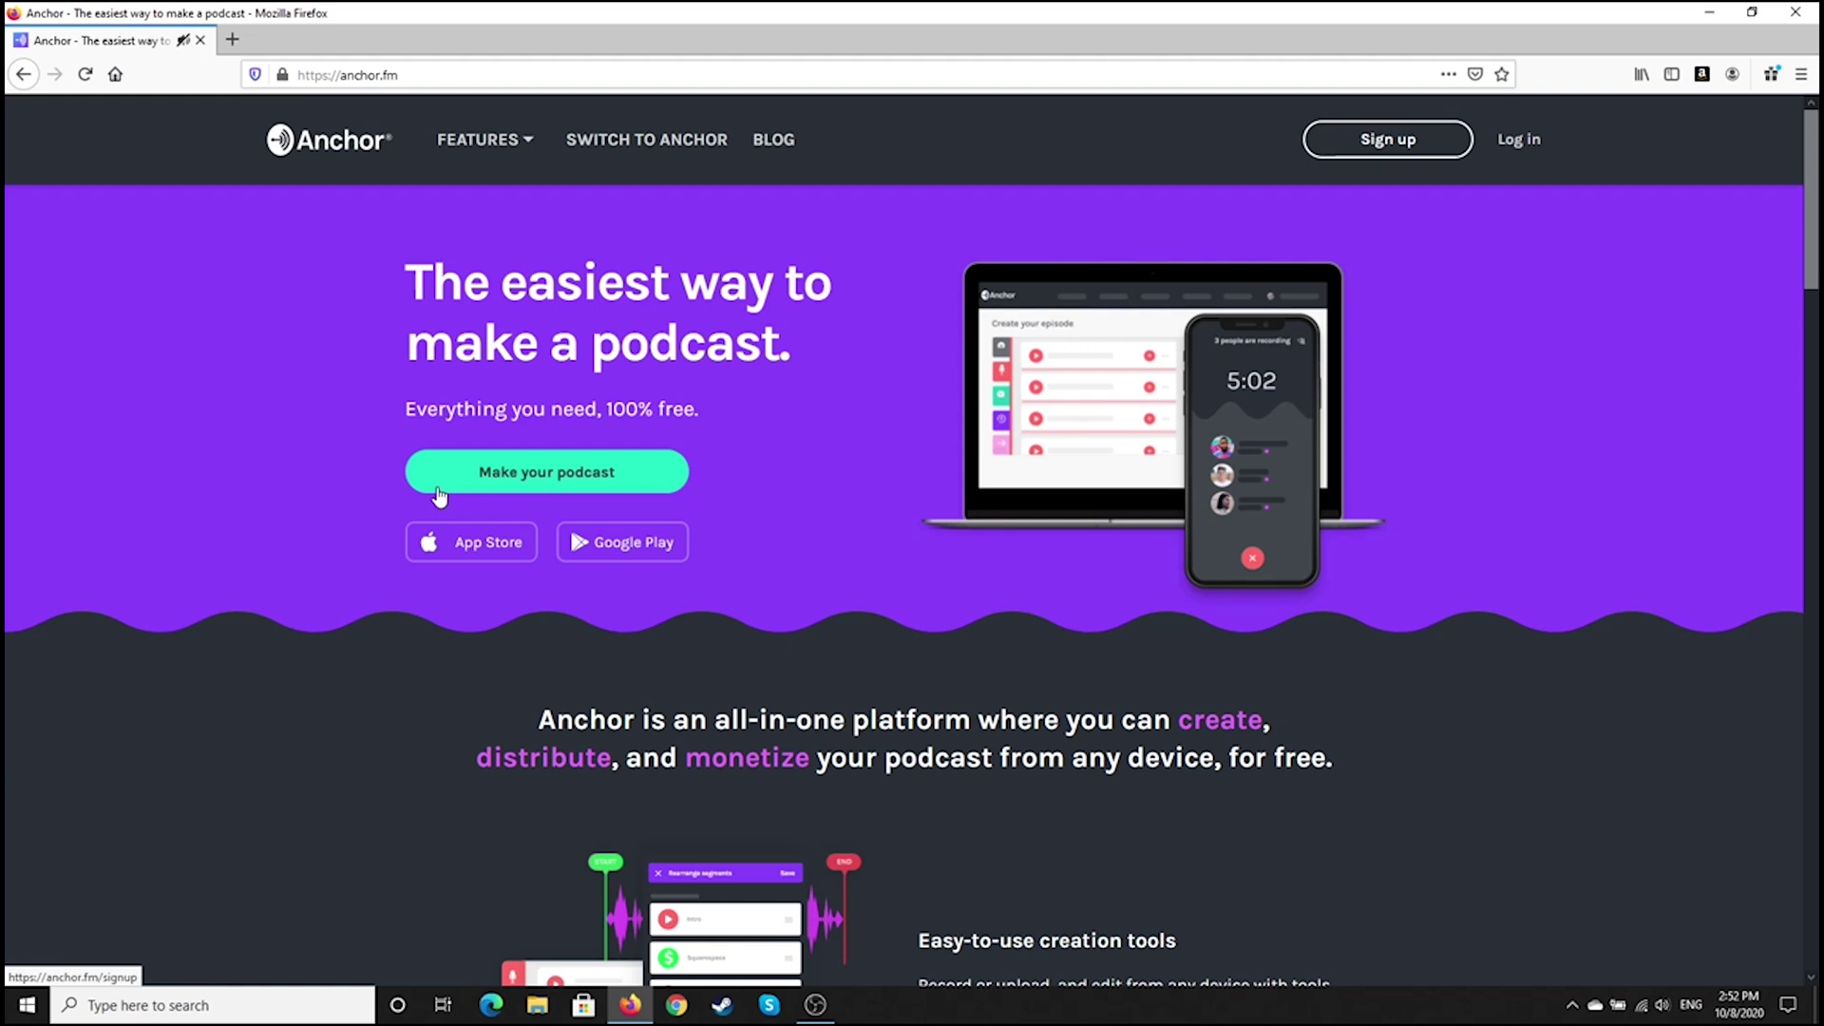
Sign up for an Anchor account with a full name, e-mail and password, passing the robot check
left_click(1347, 152)
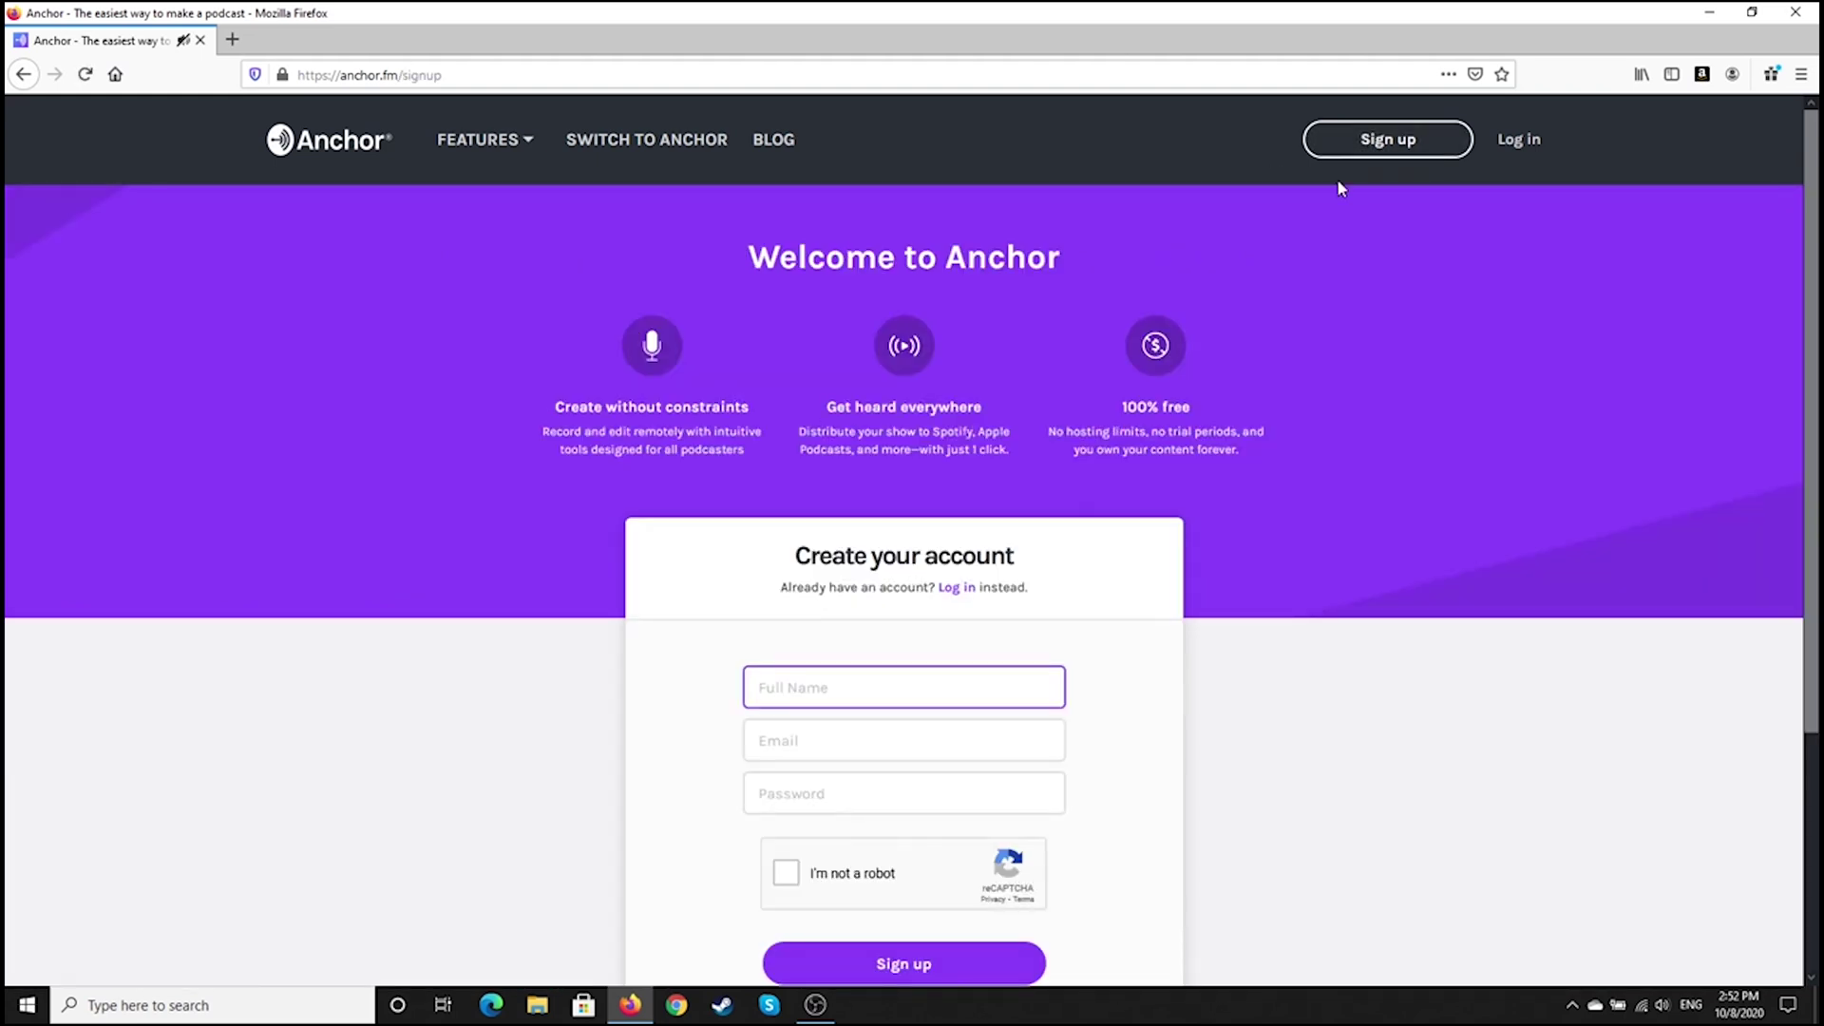
scroll(1394, 380, "down", 3)
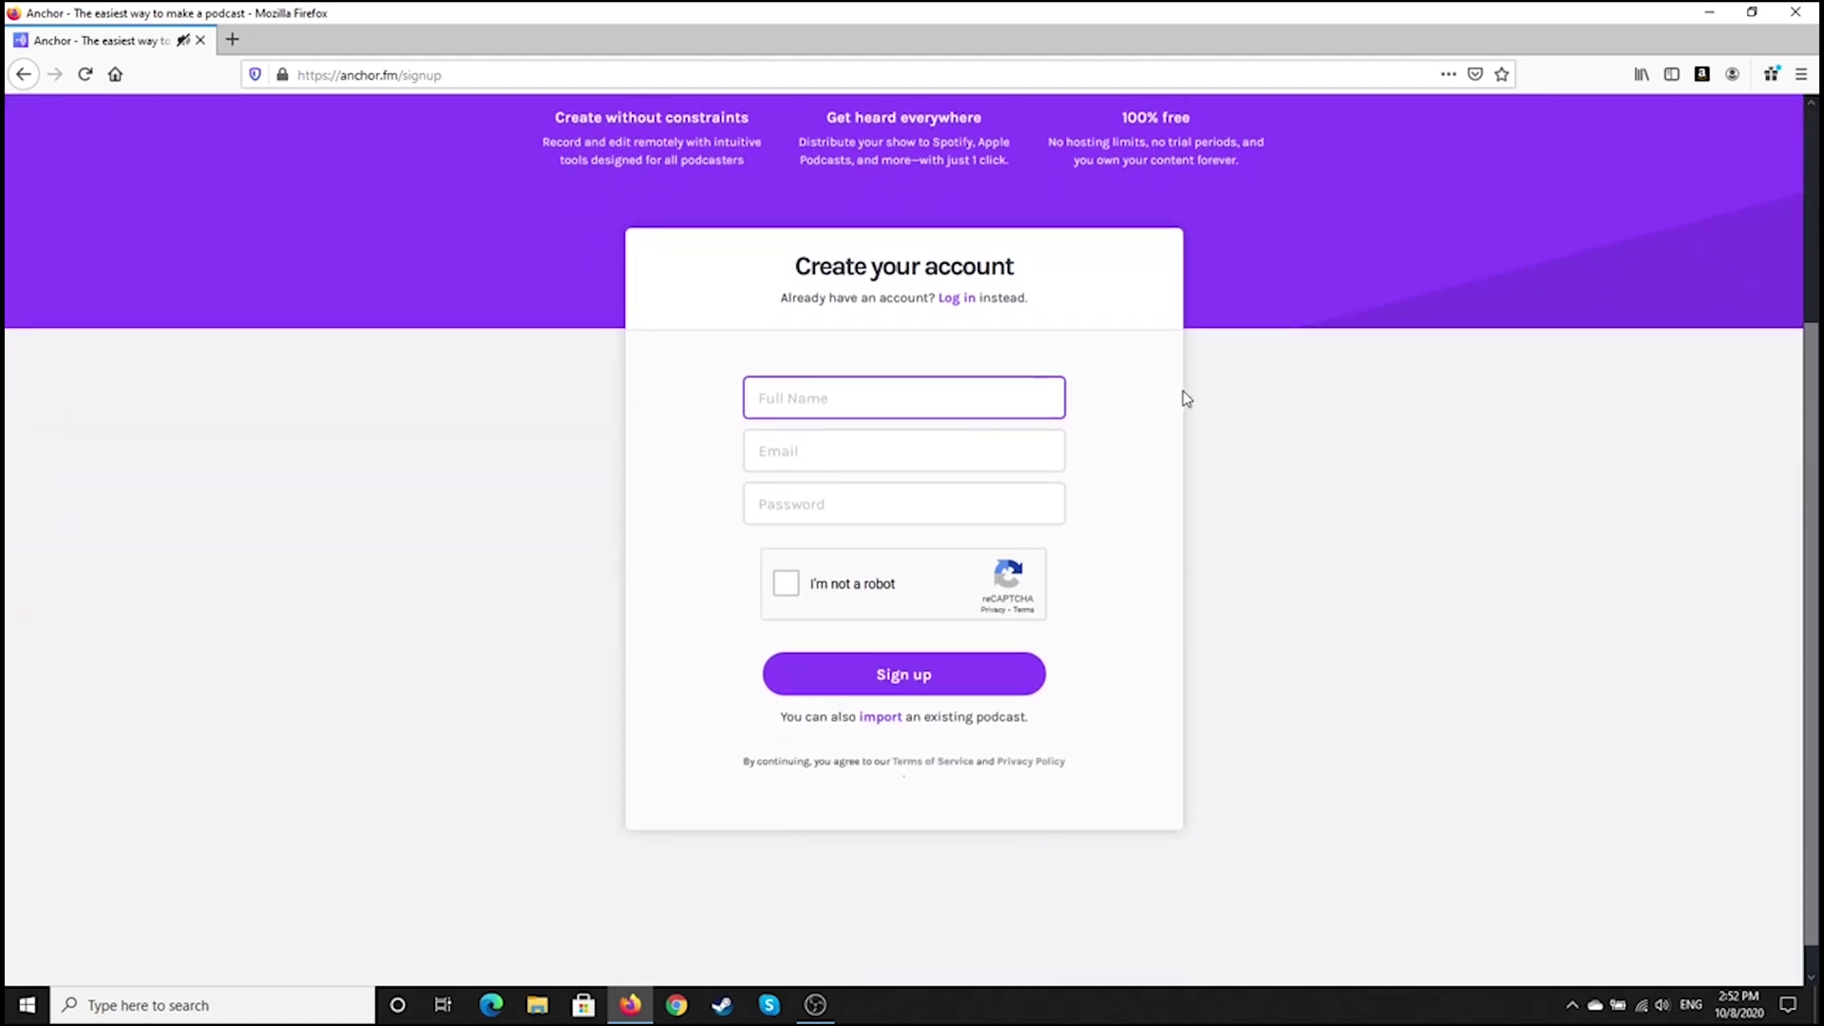
type("Bored Librarian")
left_click(956, 456)
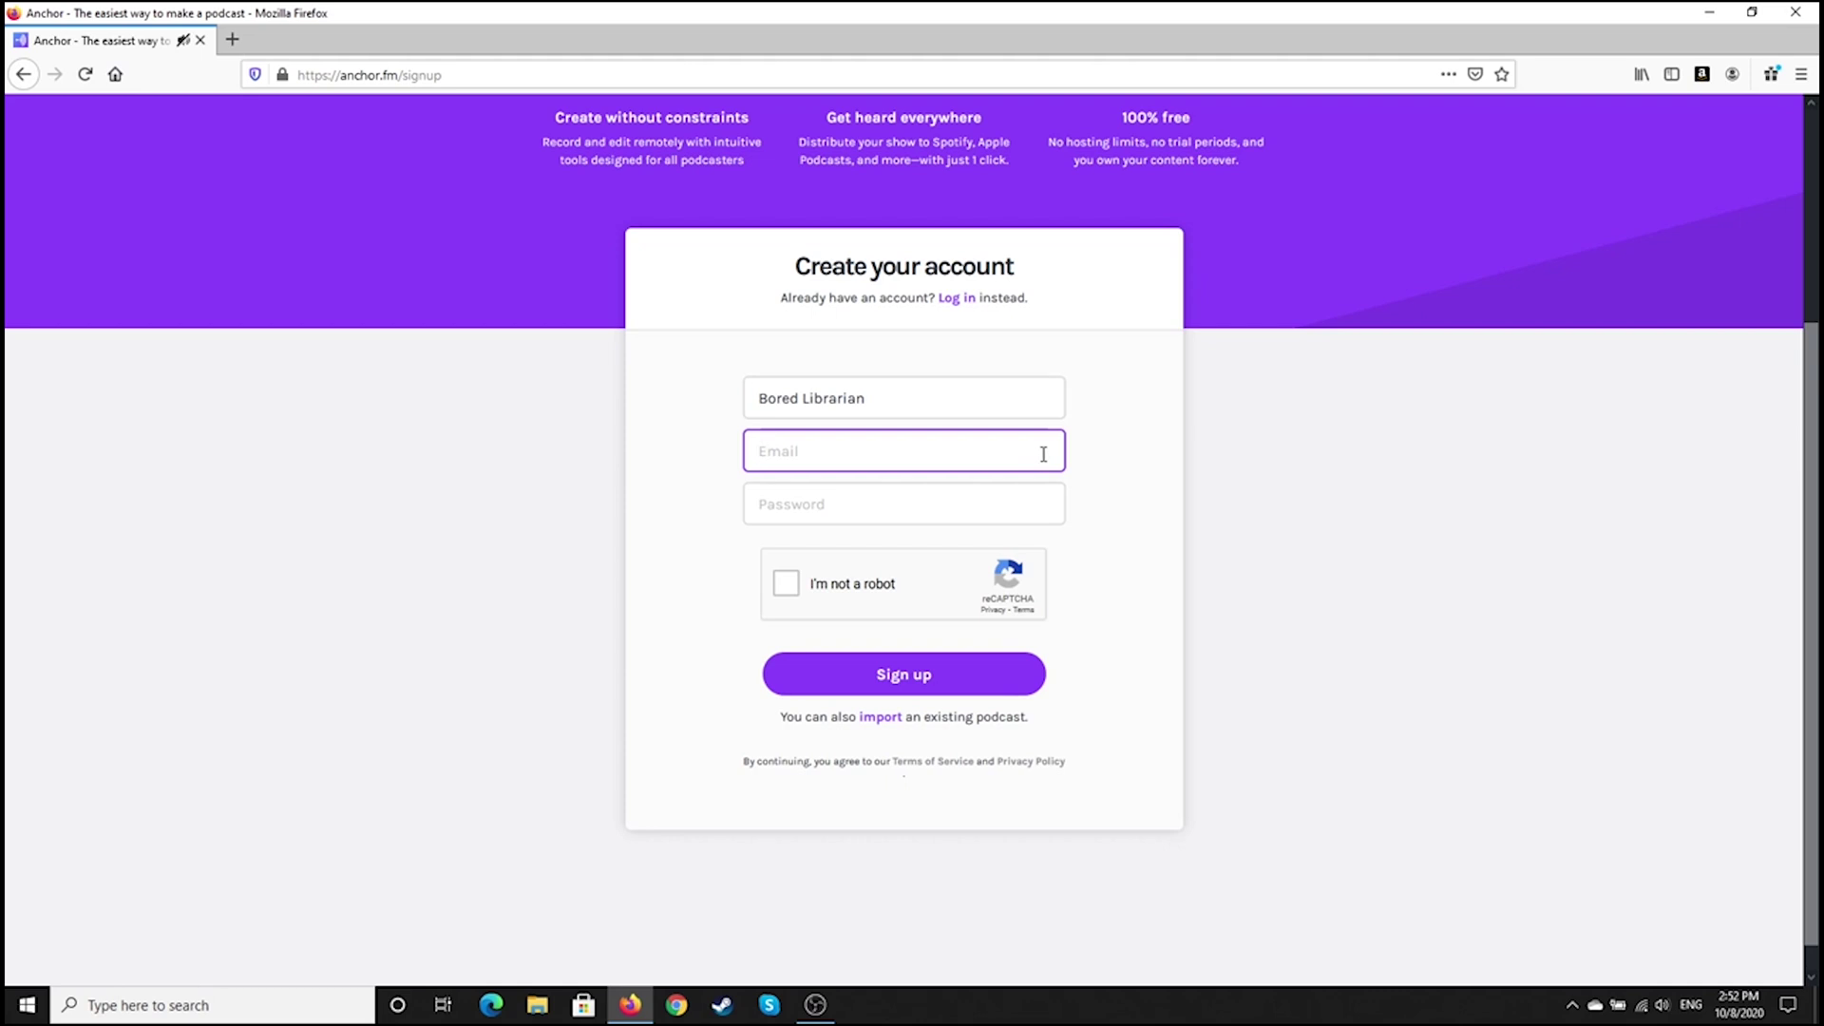
key("Tab")
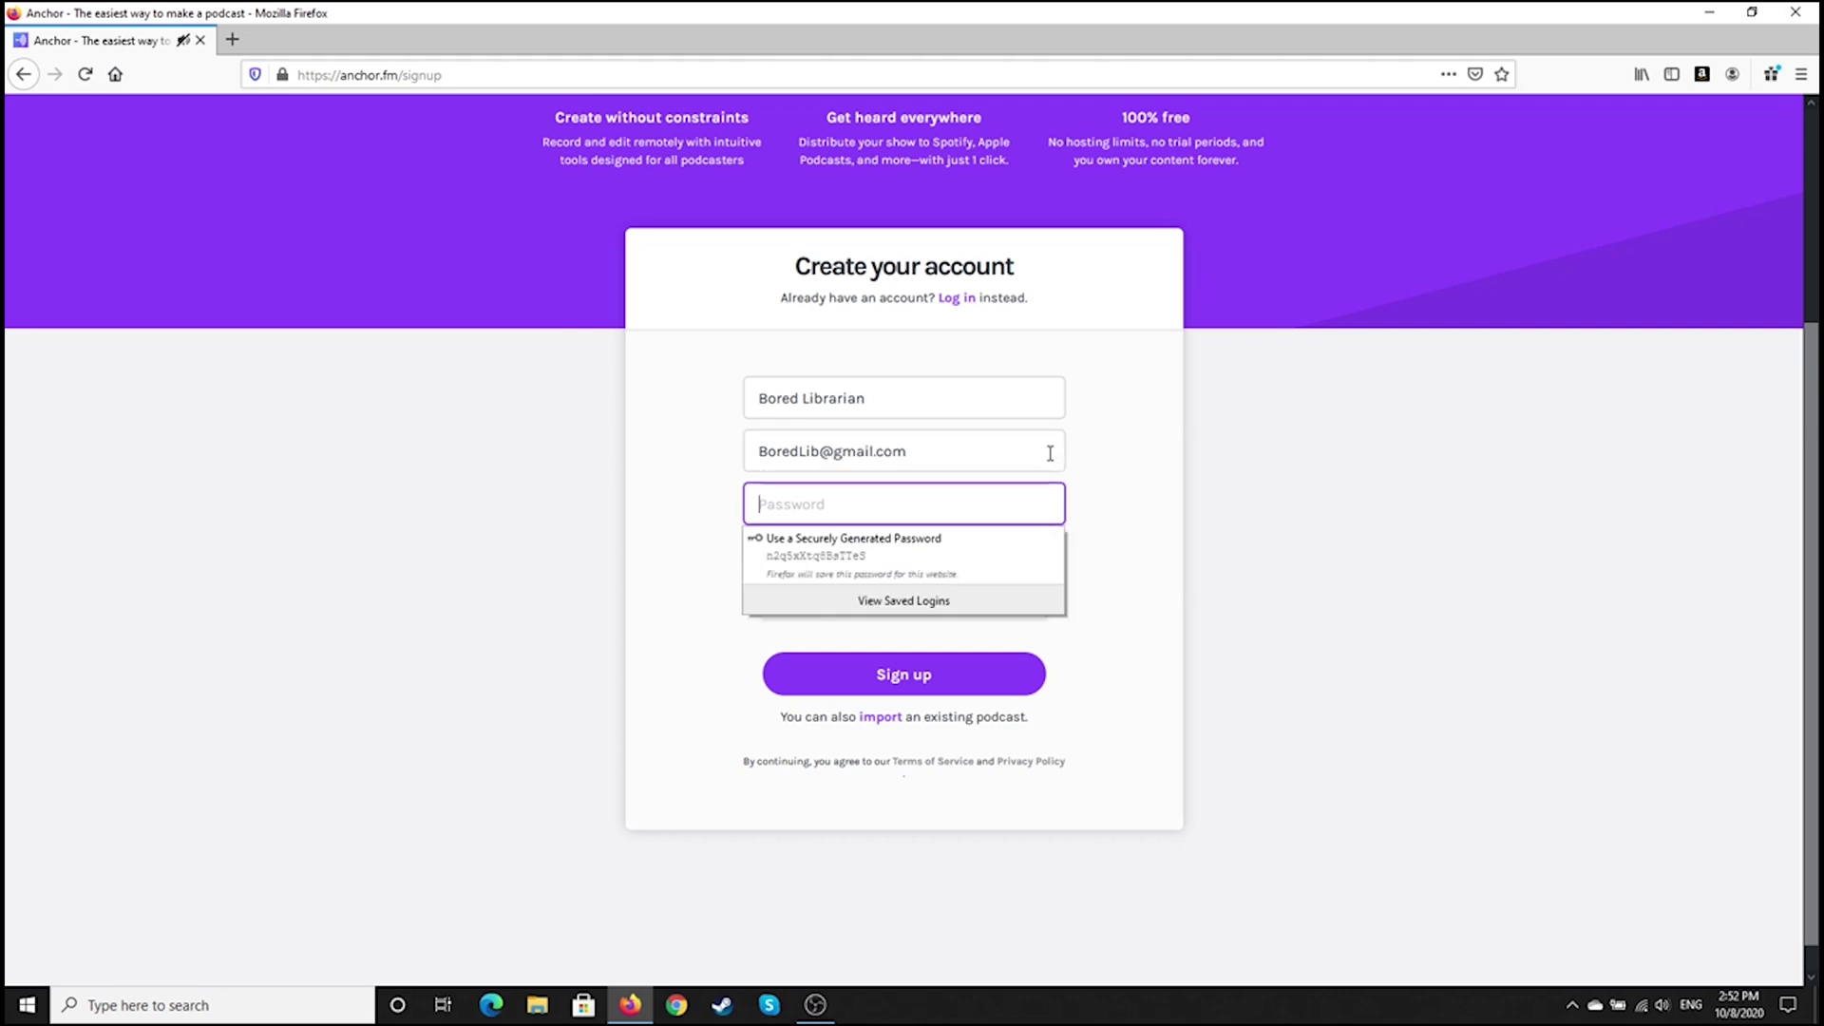
type("********")
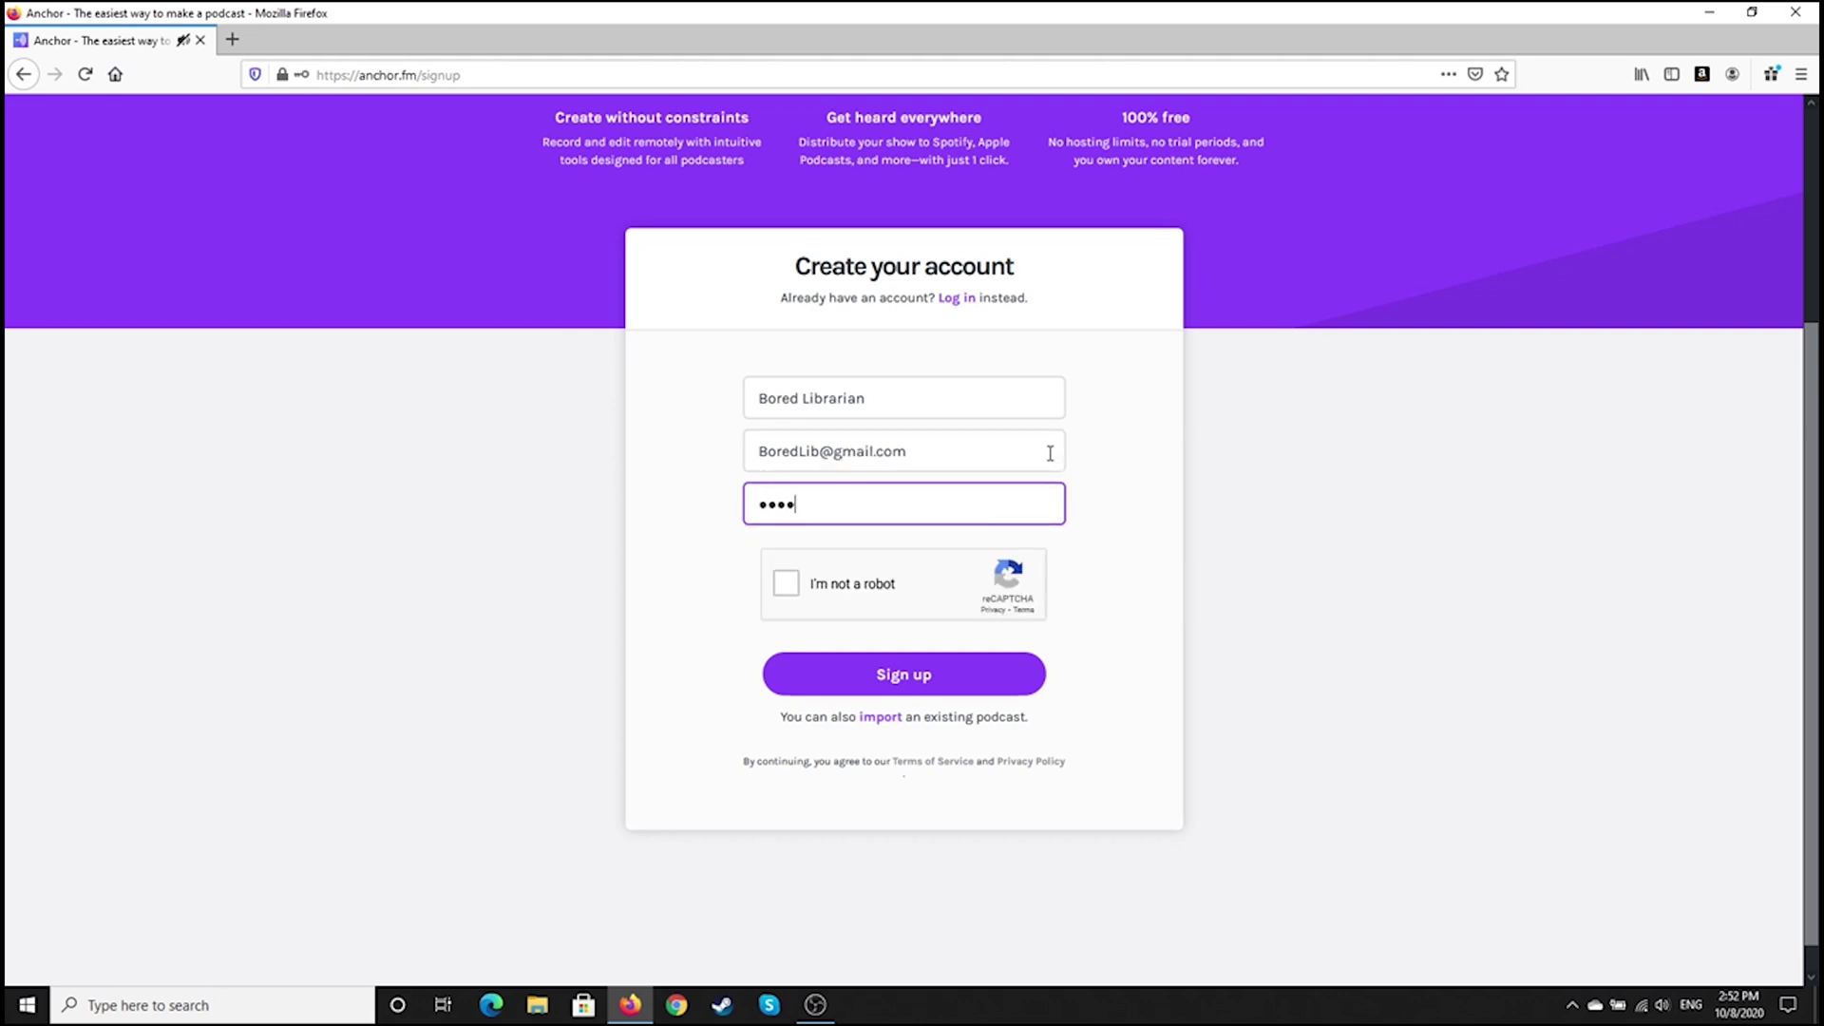
left_click(790, 587)
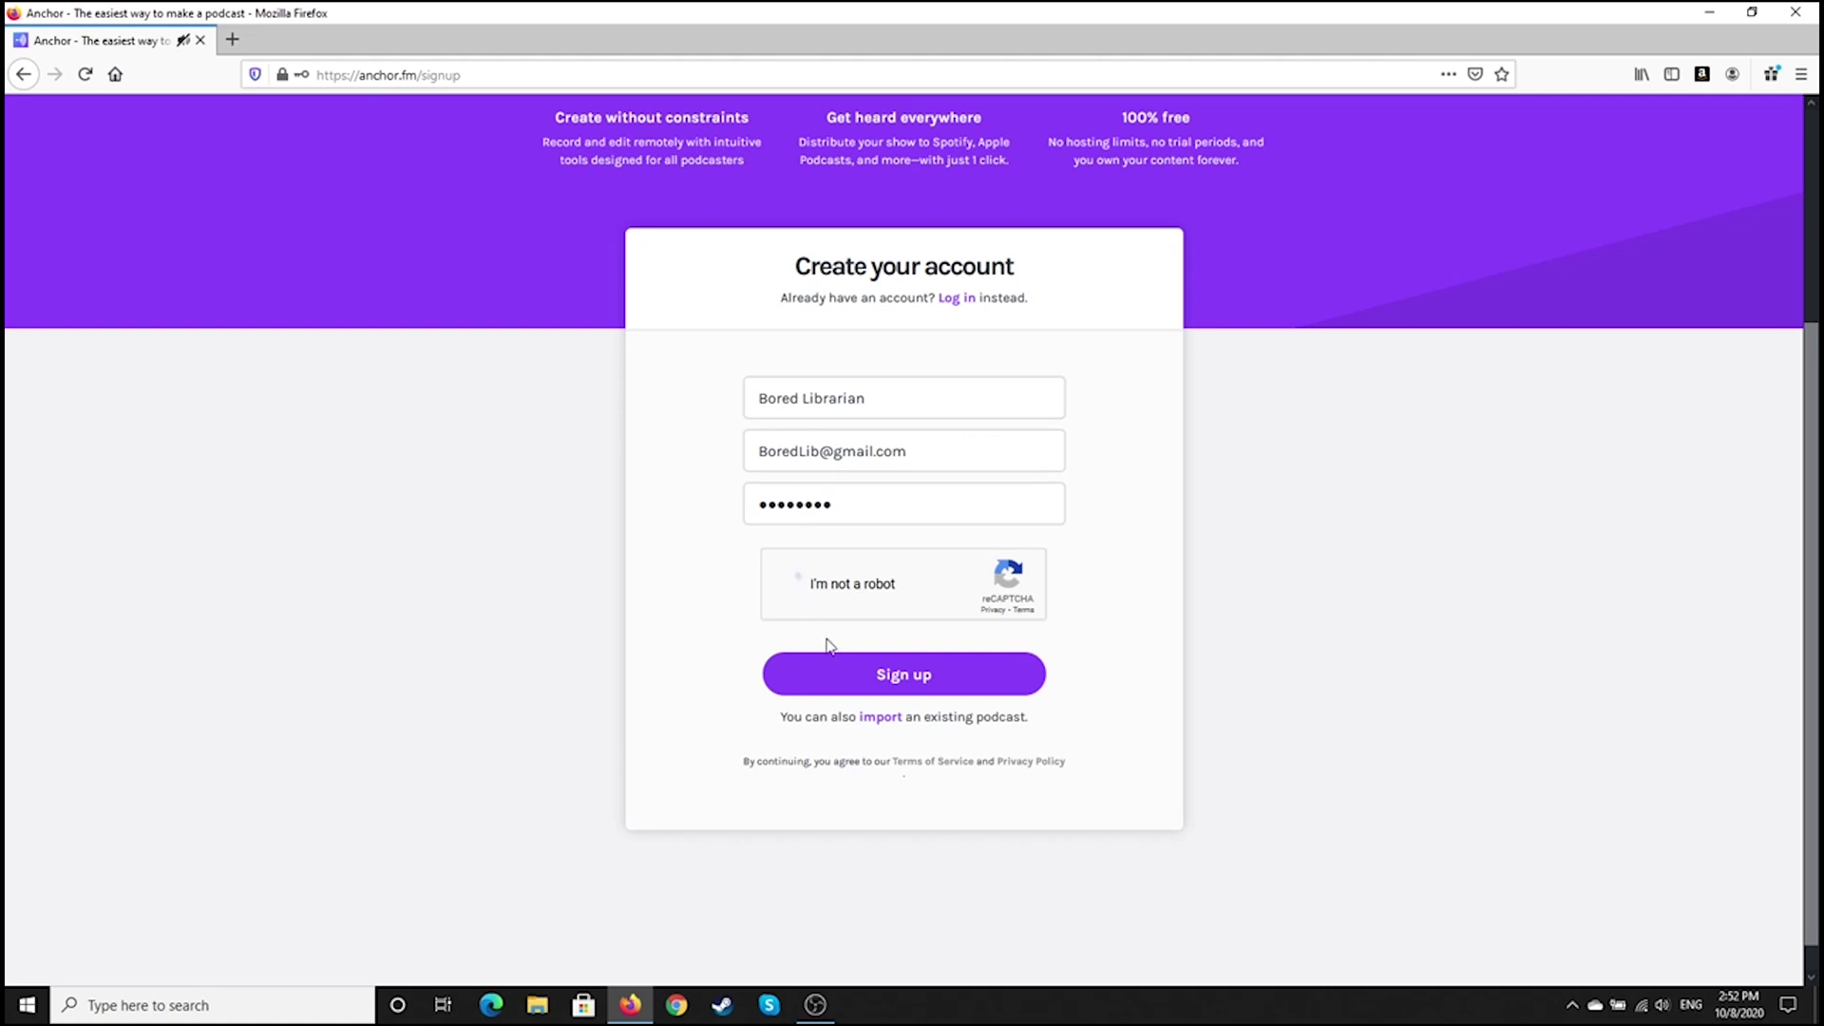
left_click(890, 677)
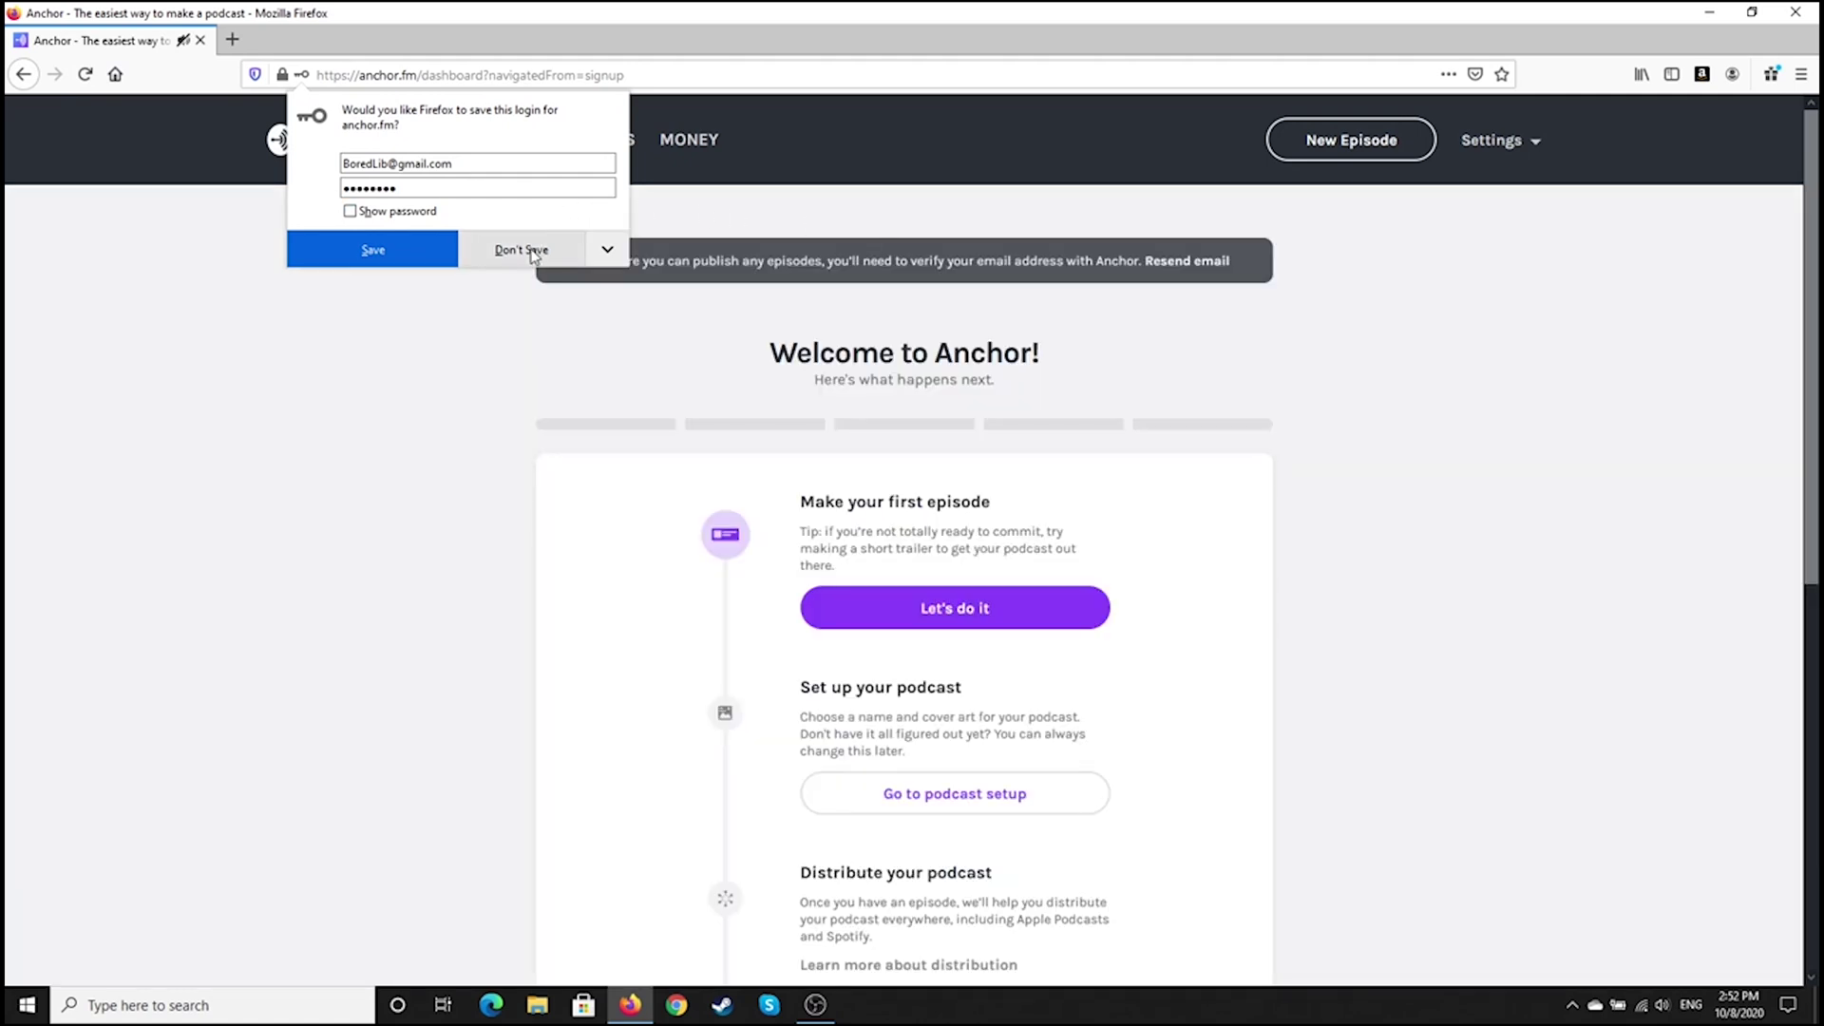
Decline Firefox's offer to save the login and start making the first episode
left_click(533, 252)
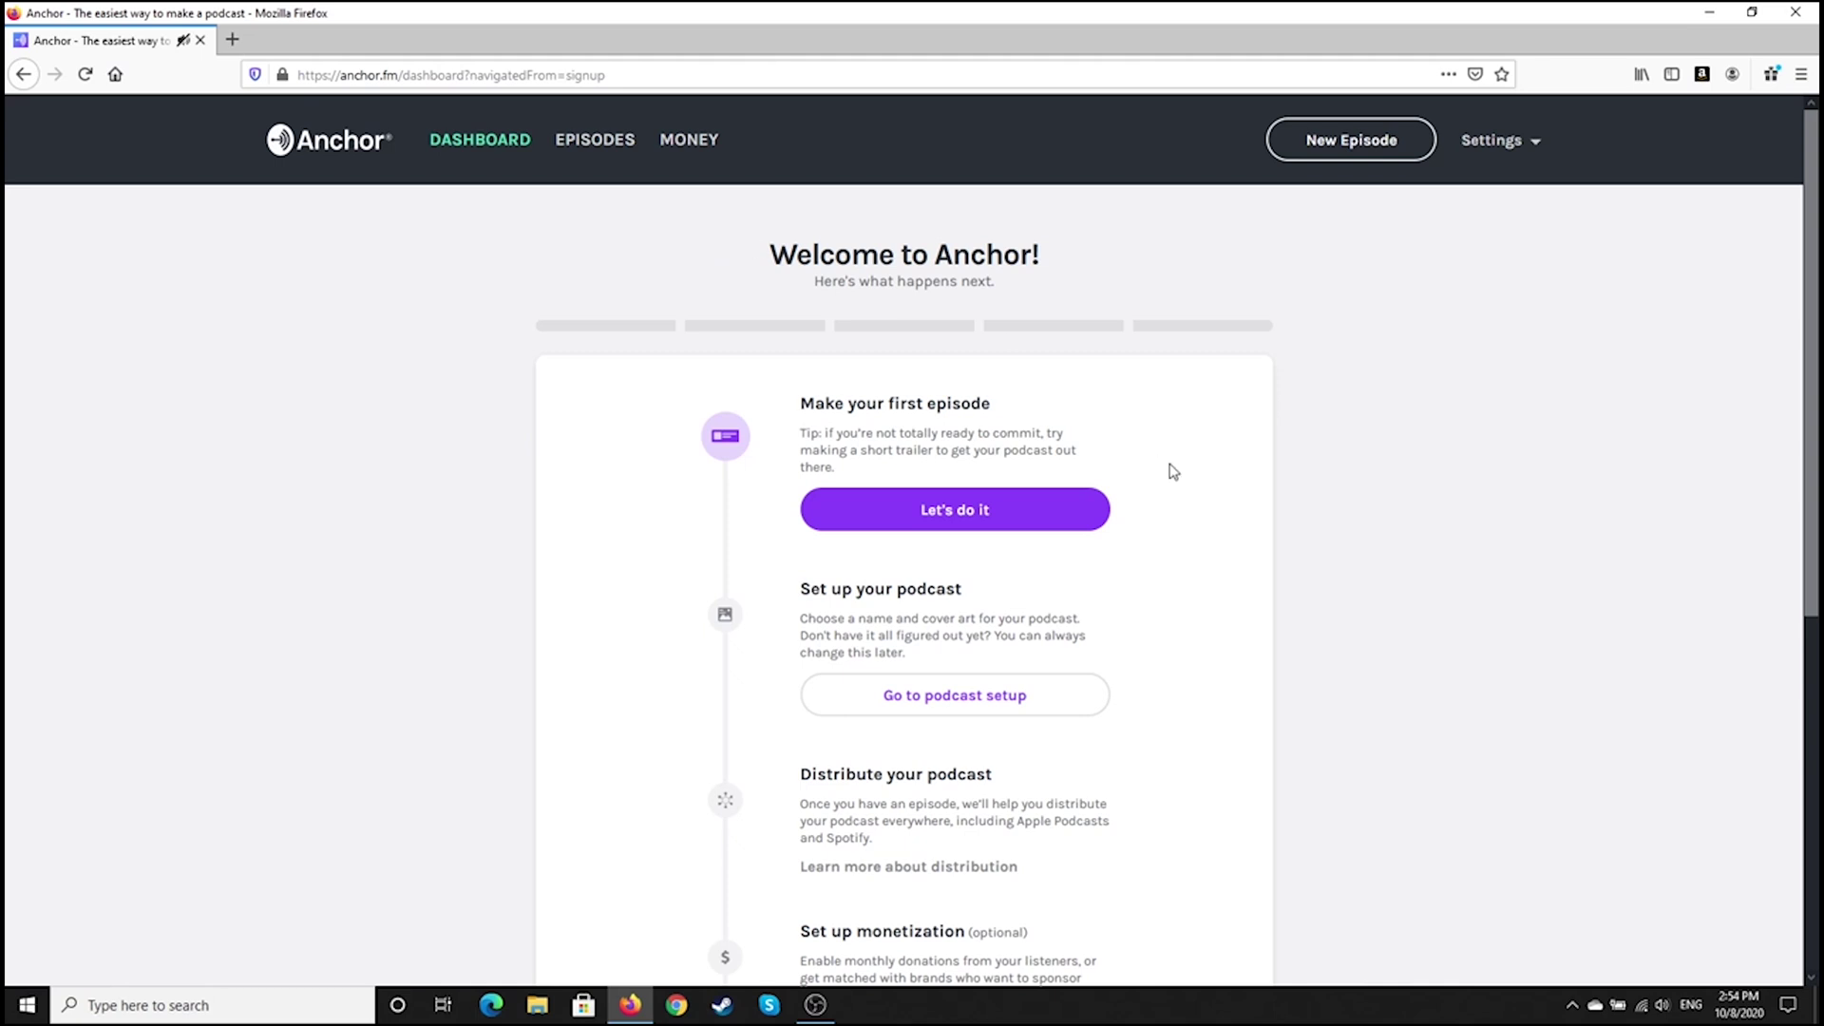
left_click(1038, 507)
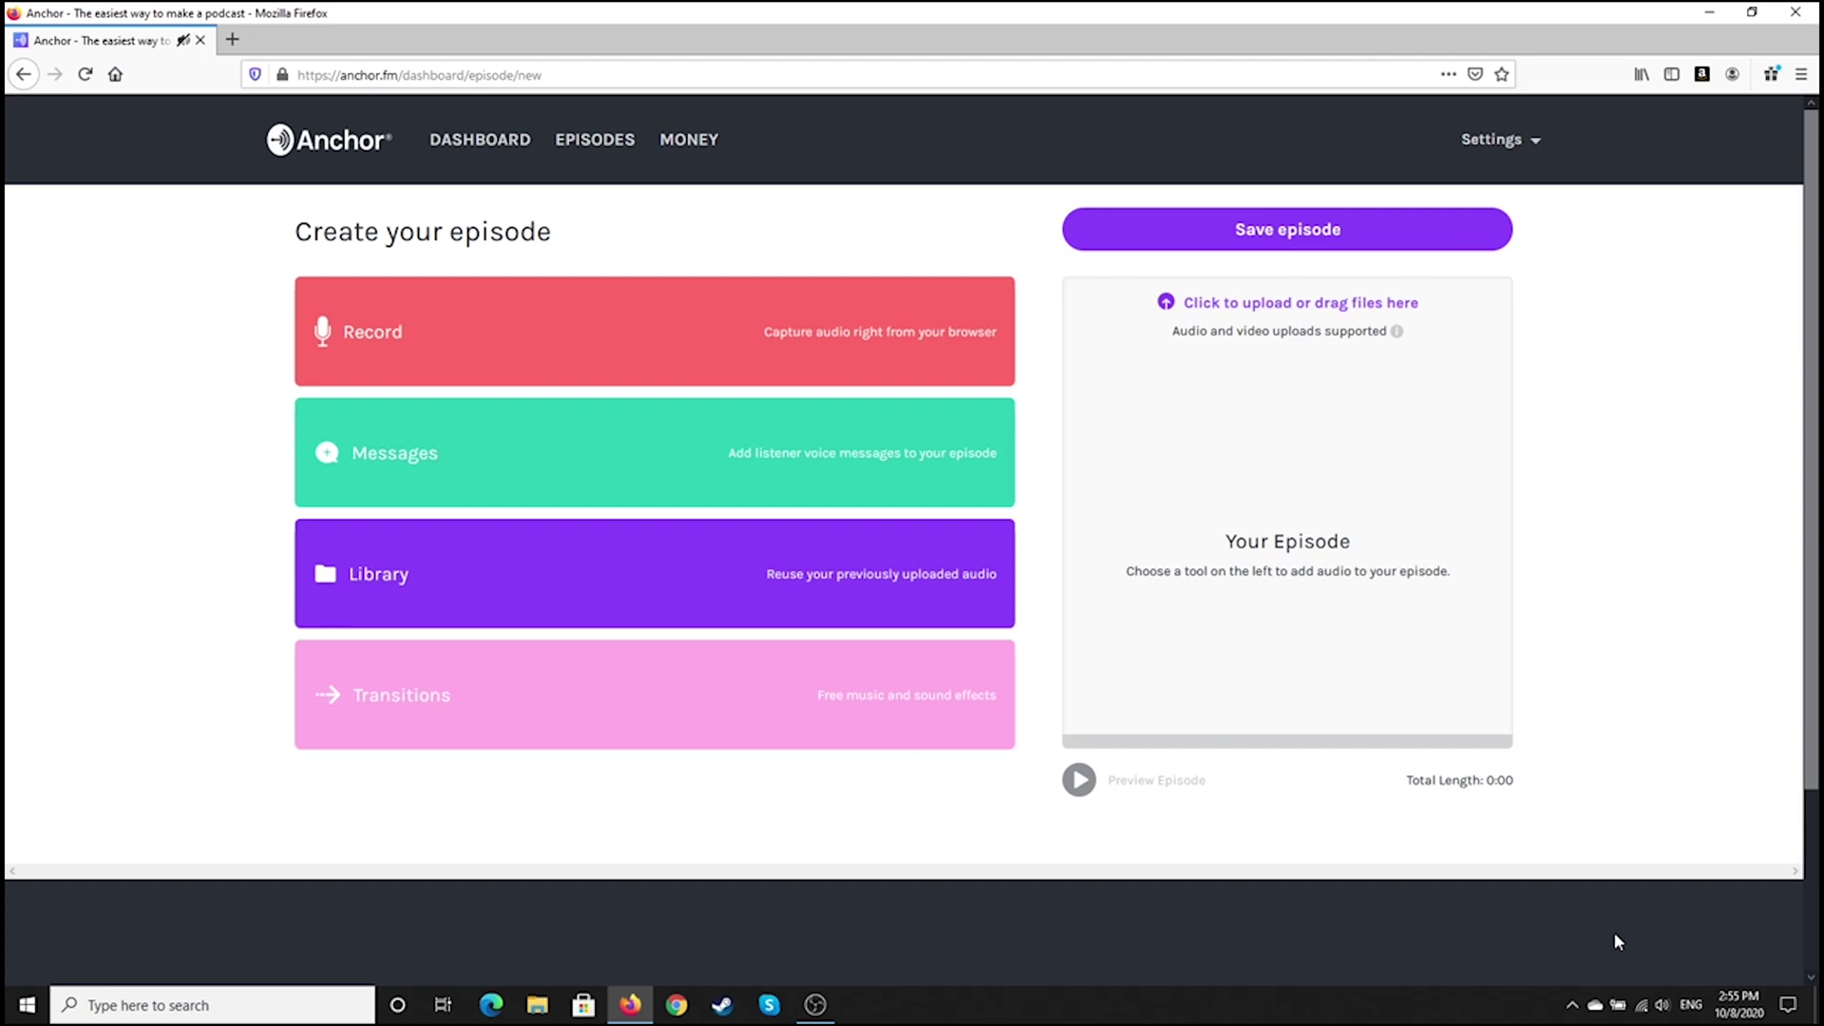
left_click(817, 1009)
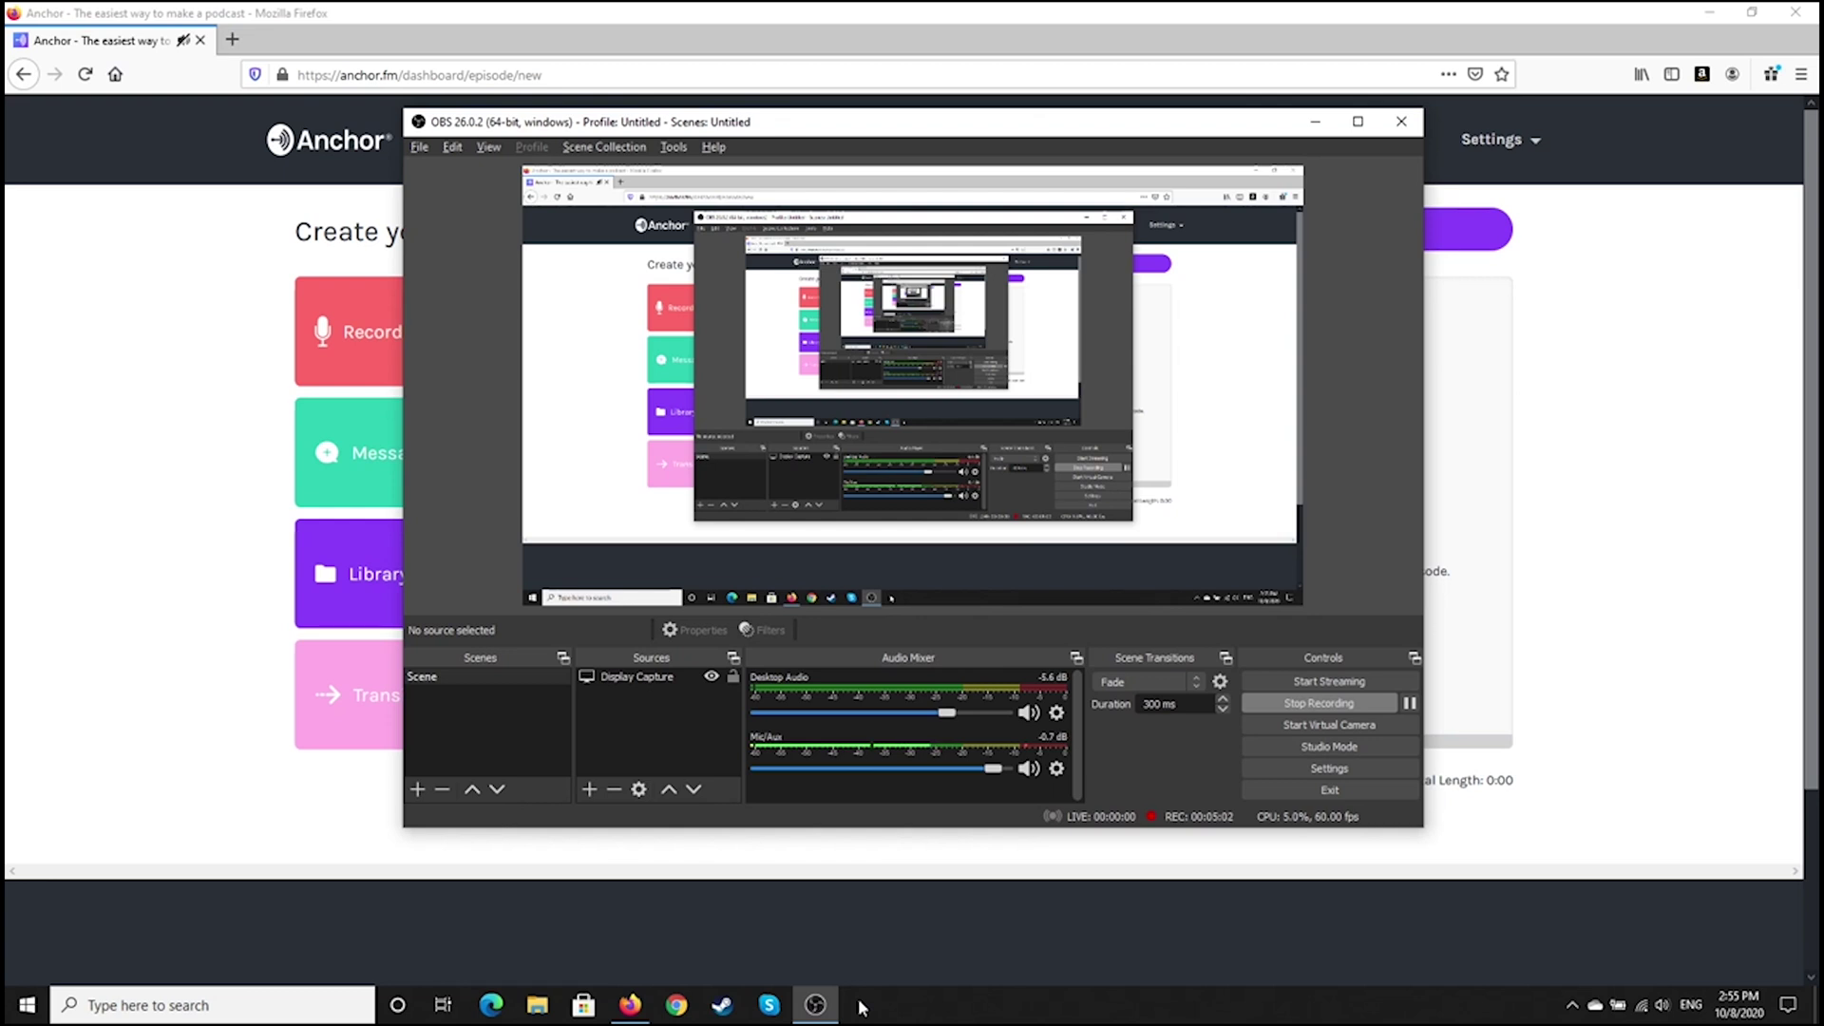
left_click(815, 1004)
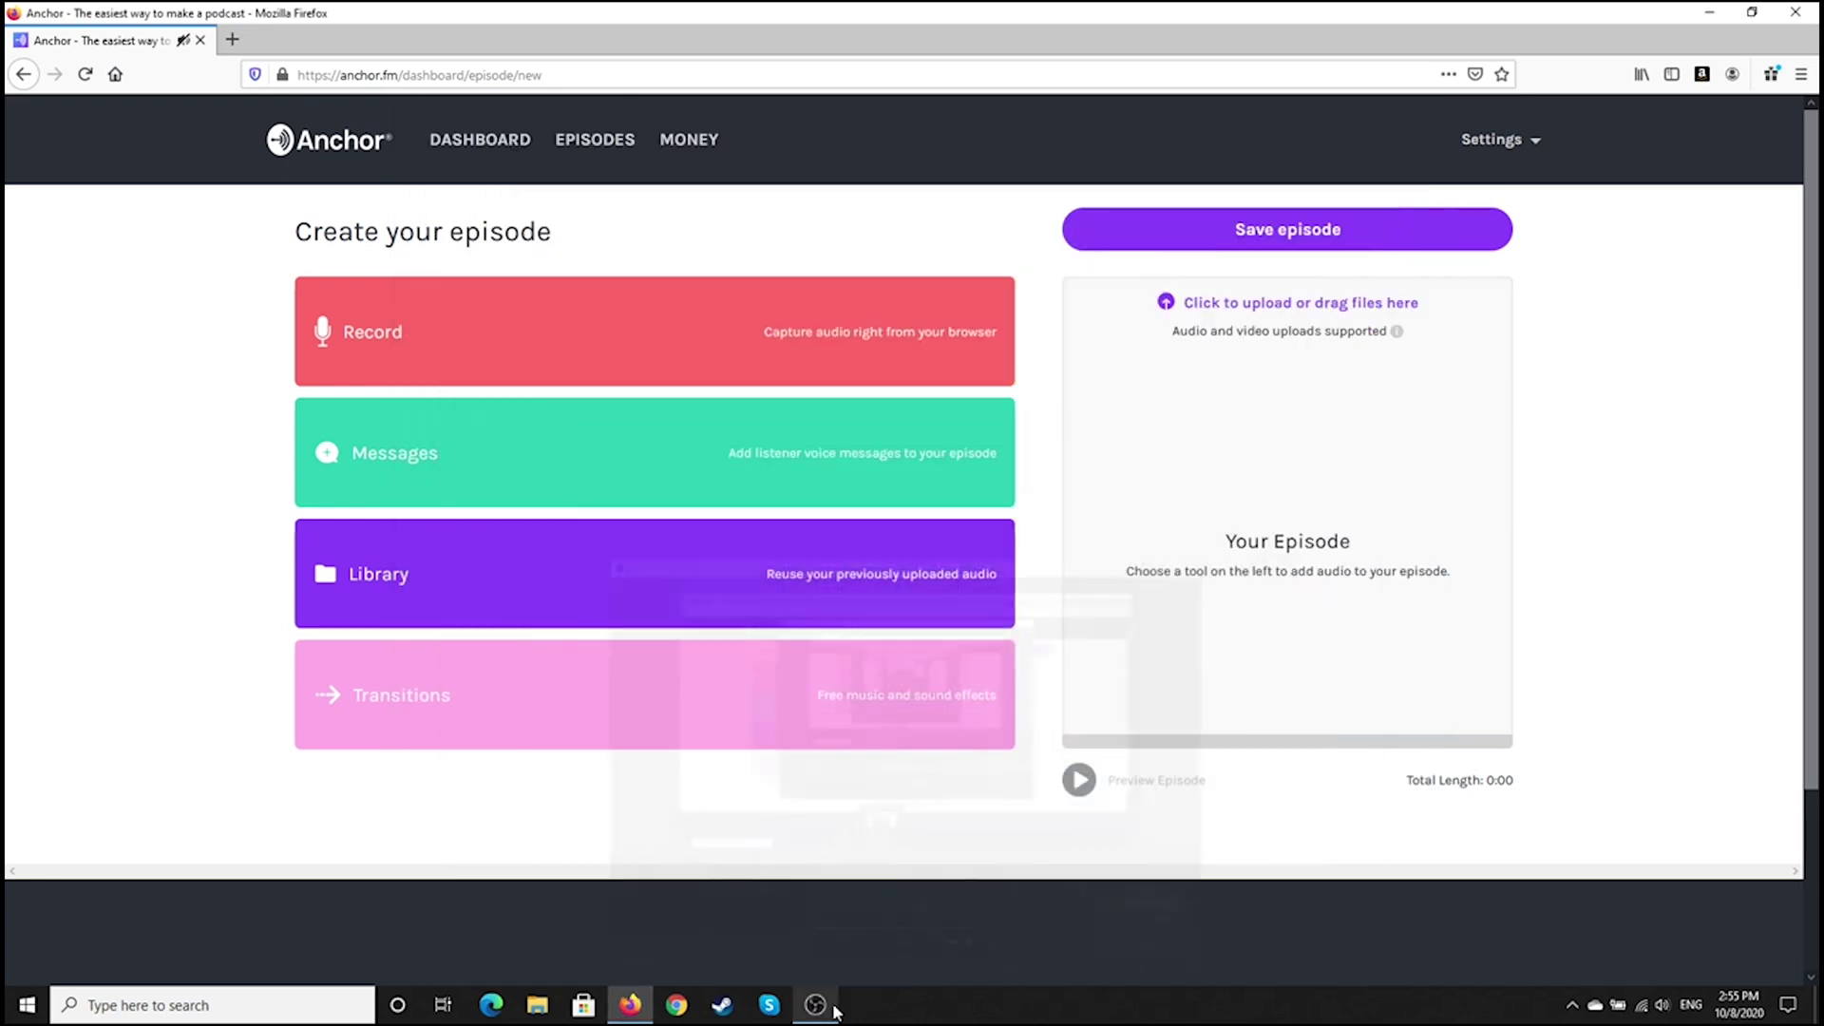
Upload the TestPod MP3 from the Desktop into the episode
left_click(1289, 306)
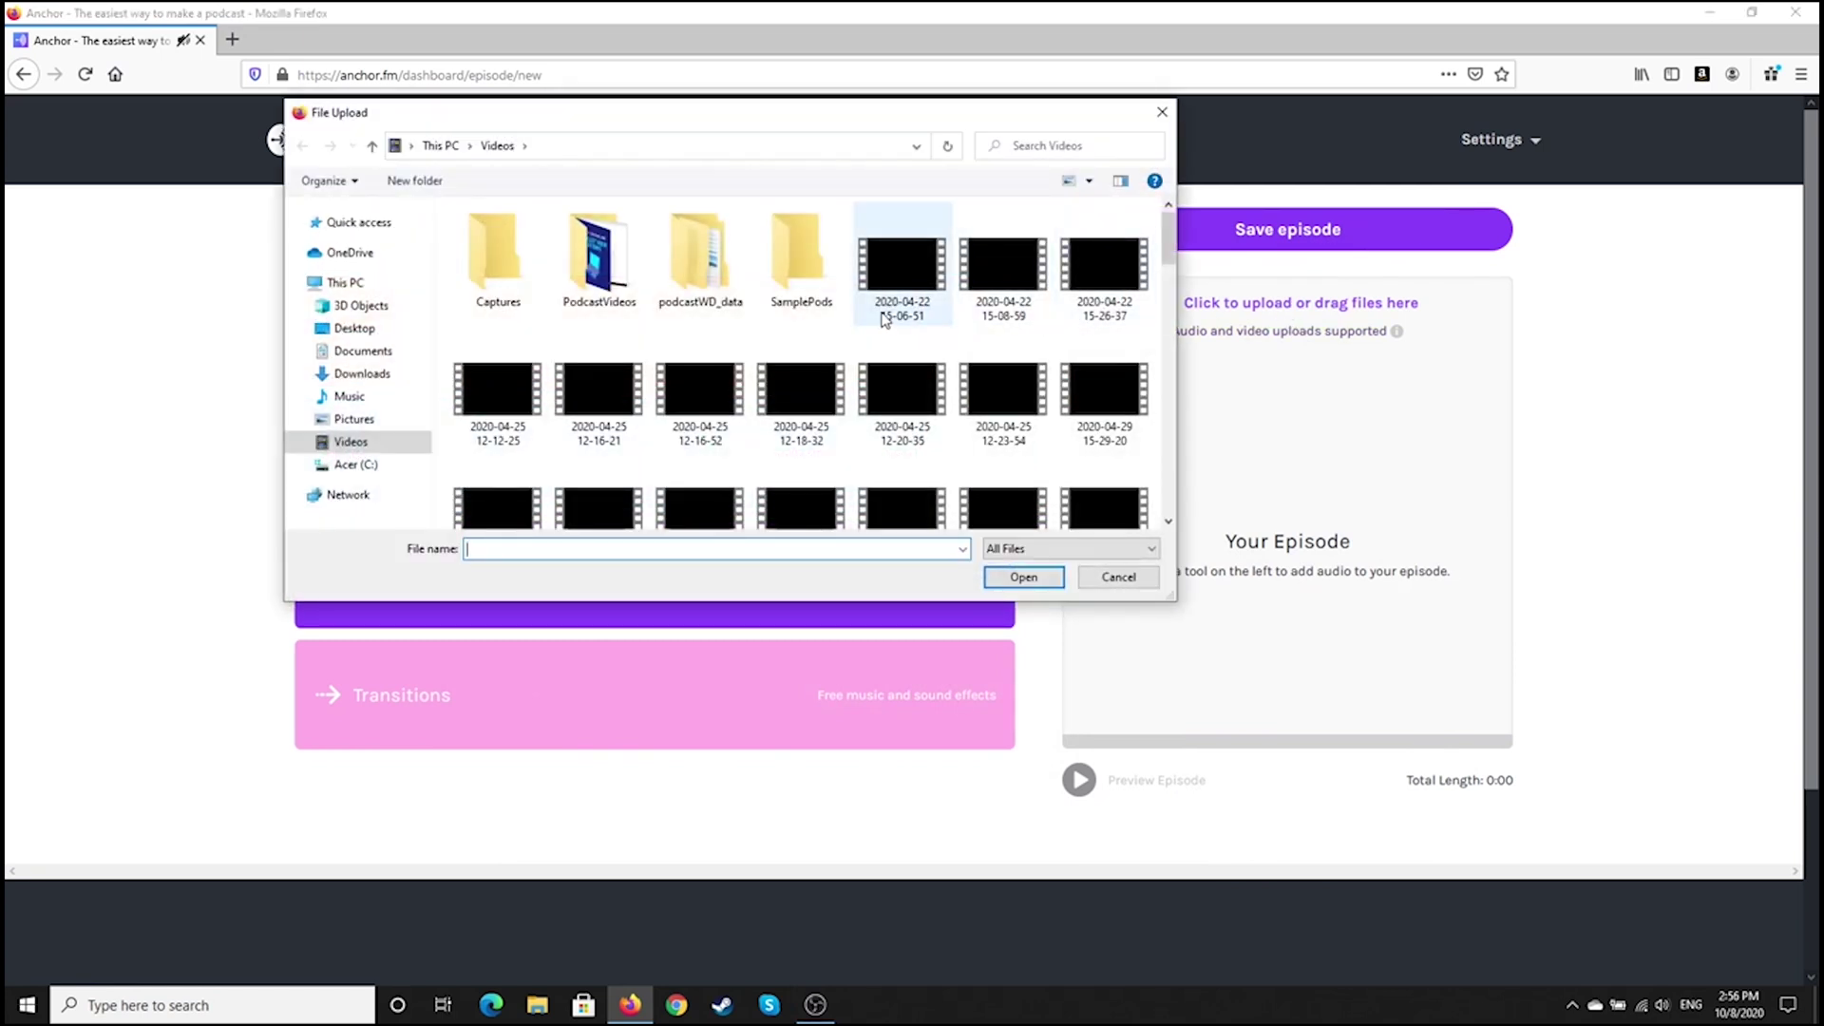
left_click(777, 238)
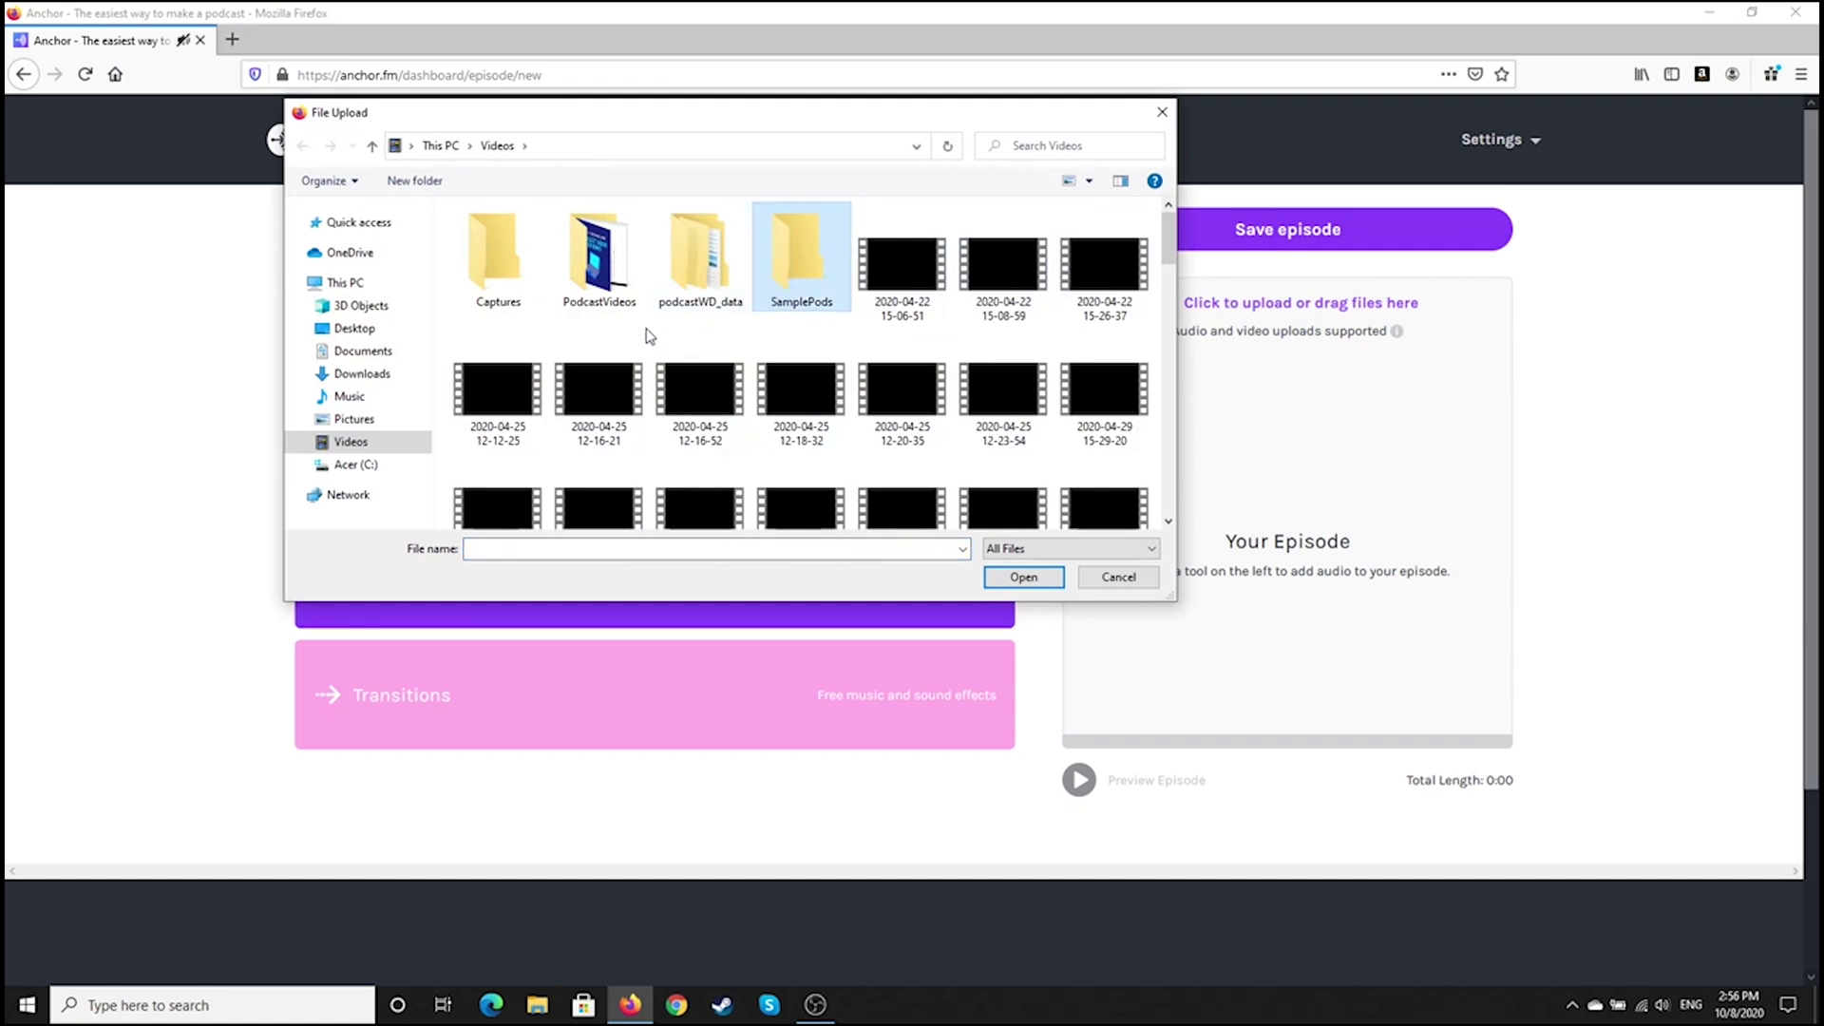
left_click(354, 328)
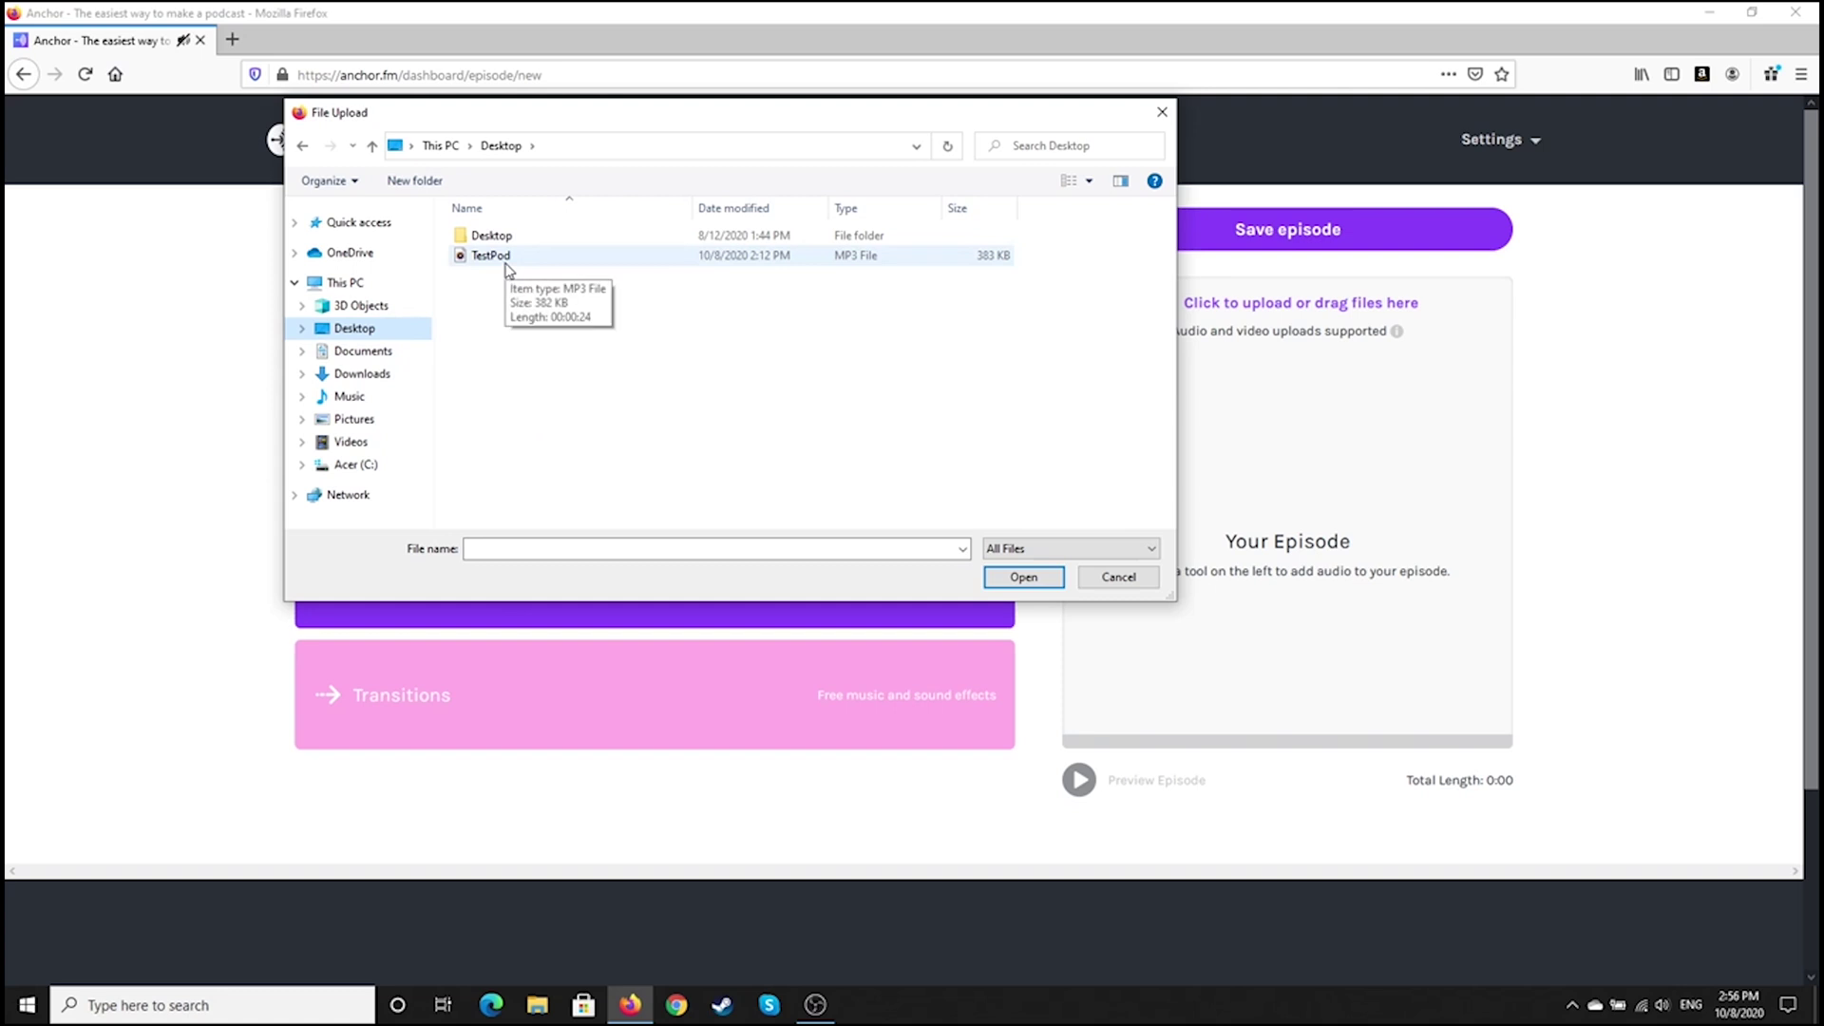
left_click(505, 261)
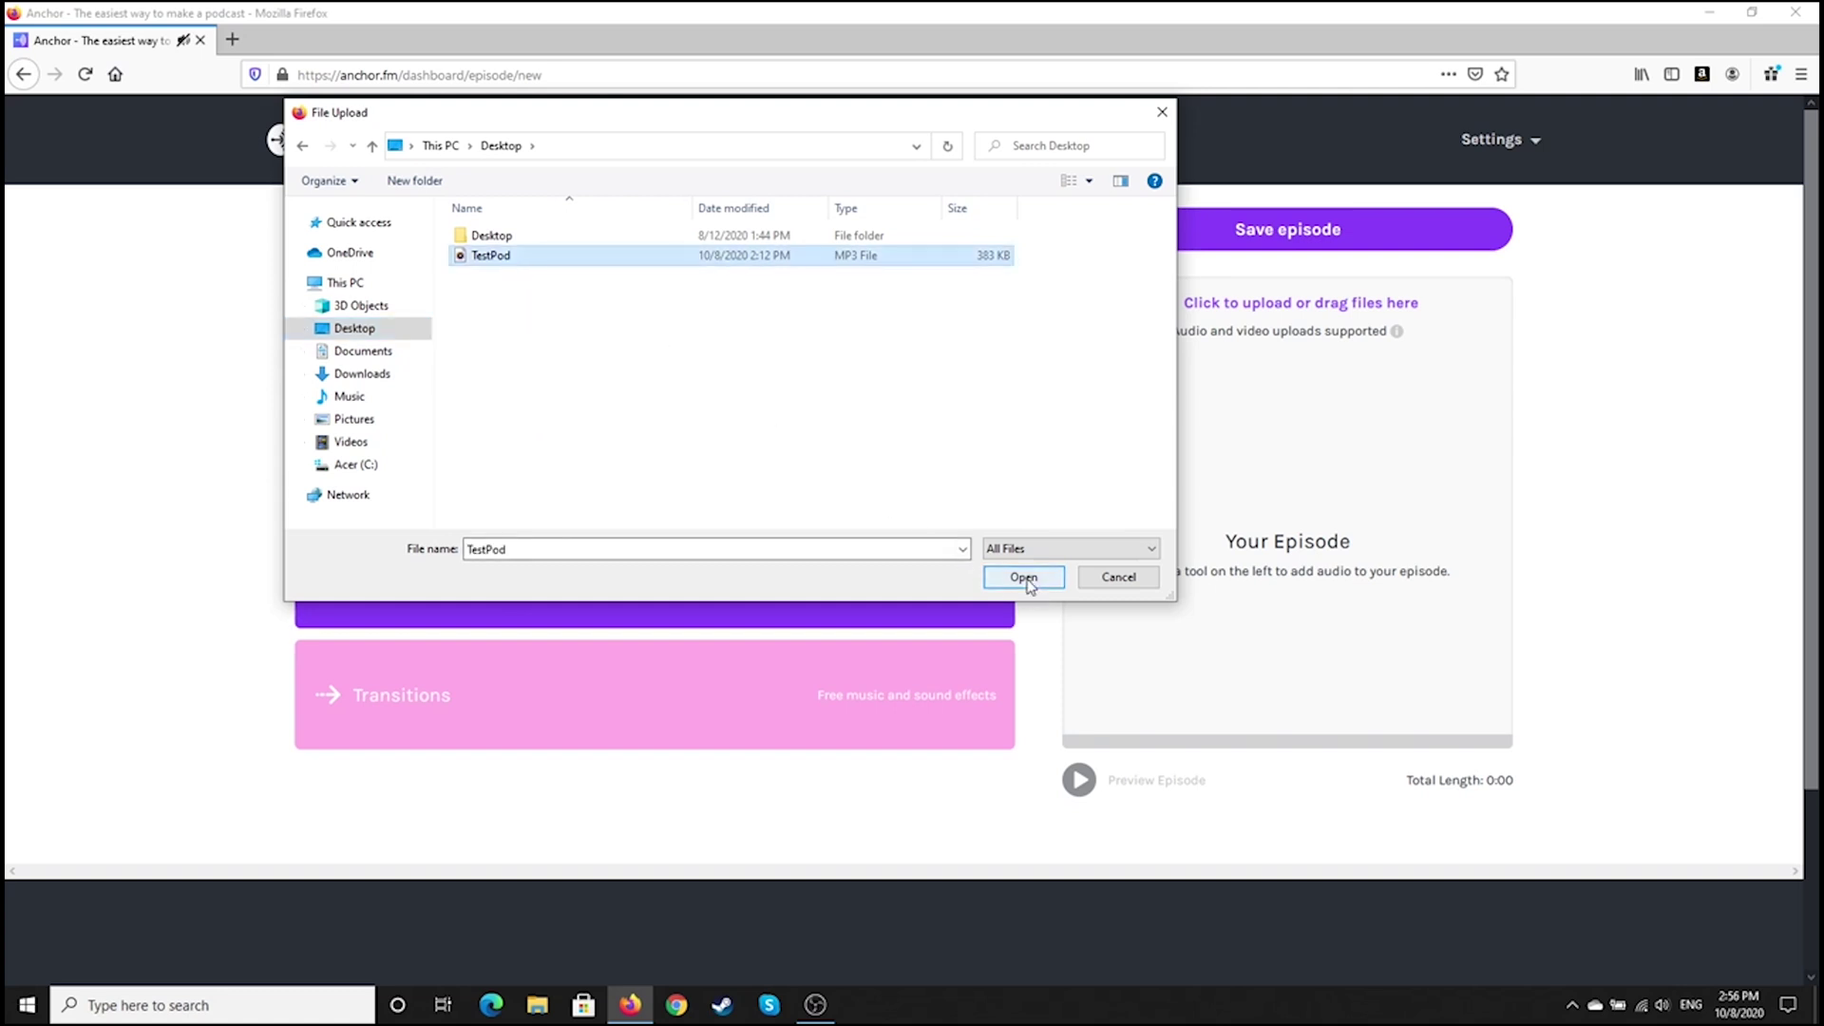
left_click(1024, 576)
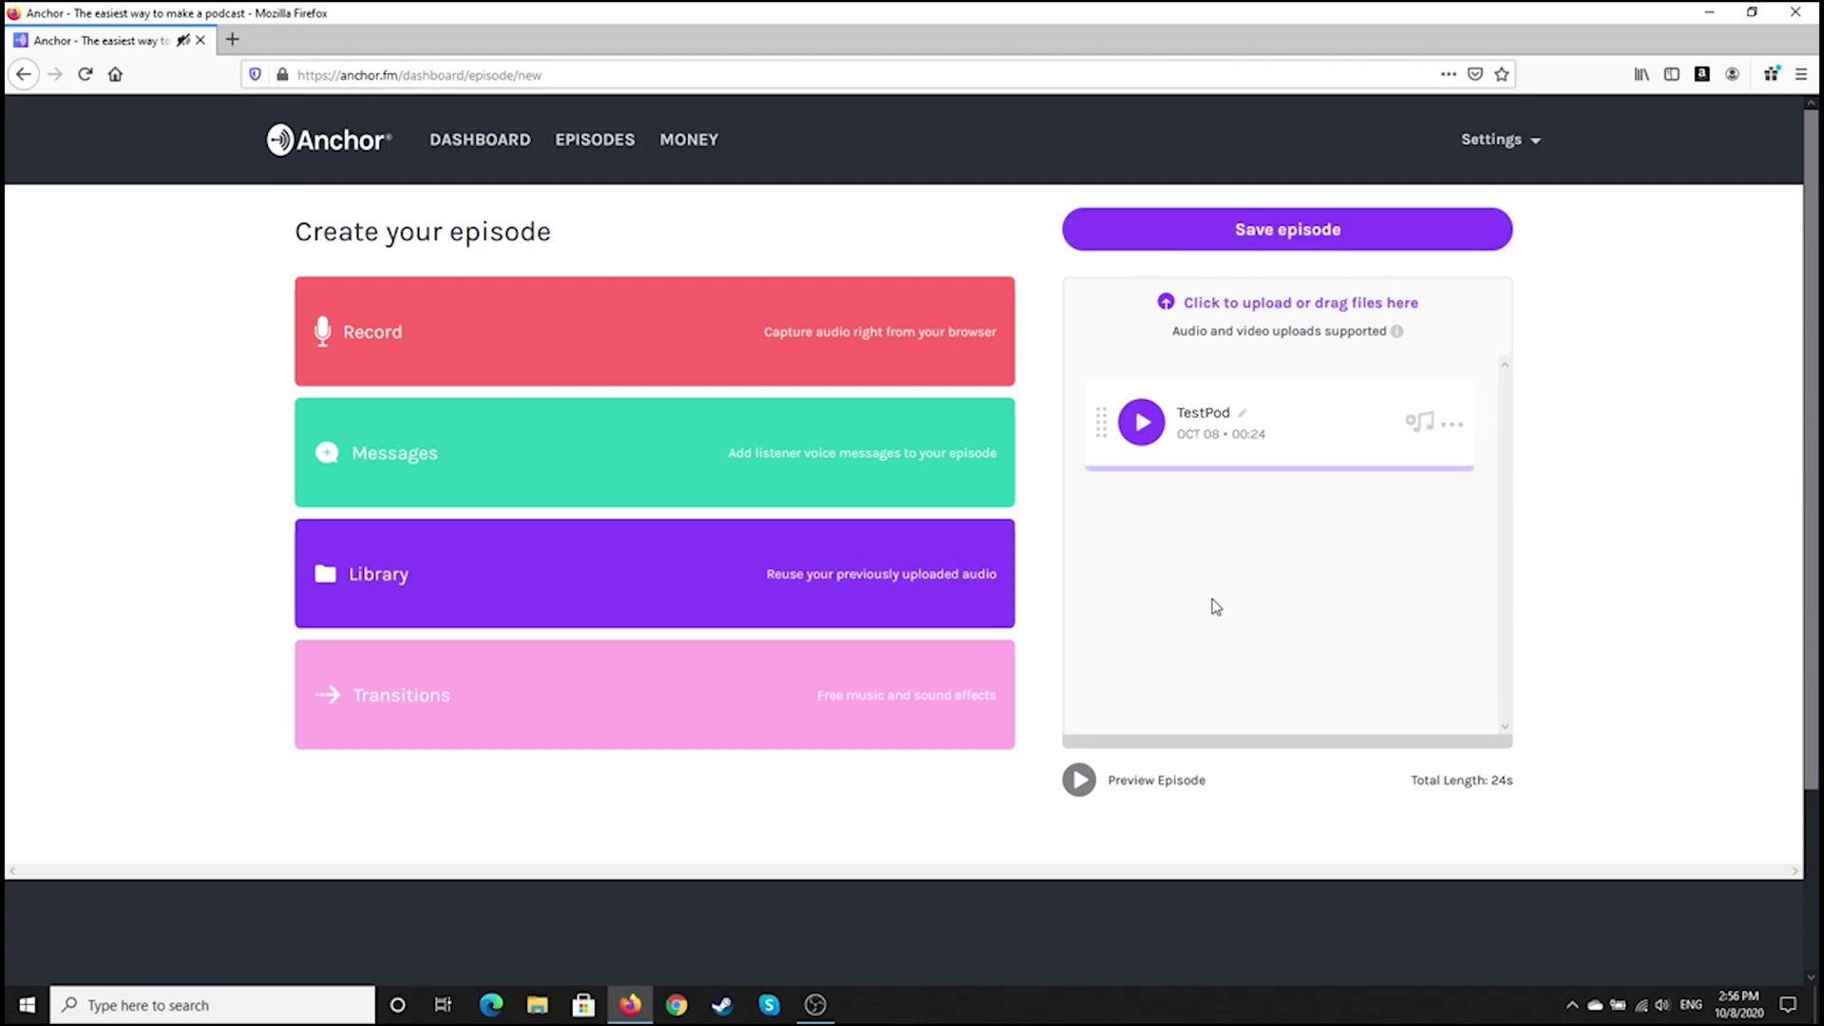
left_click(813, 1013)
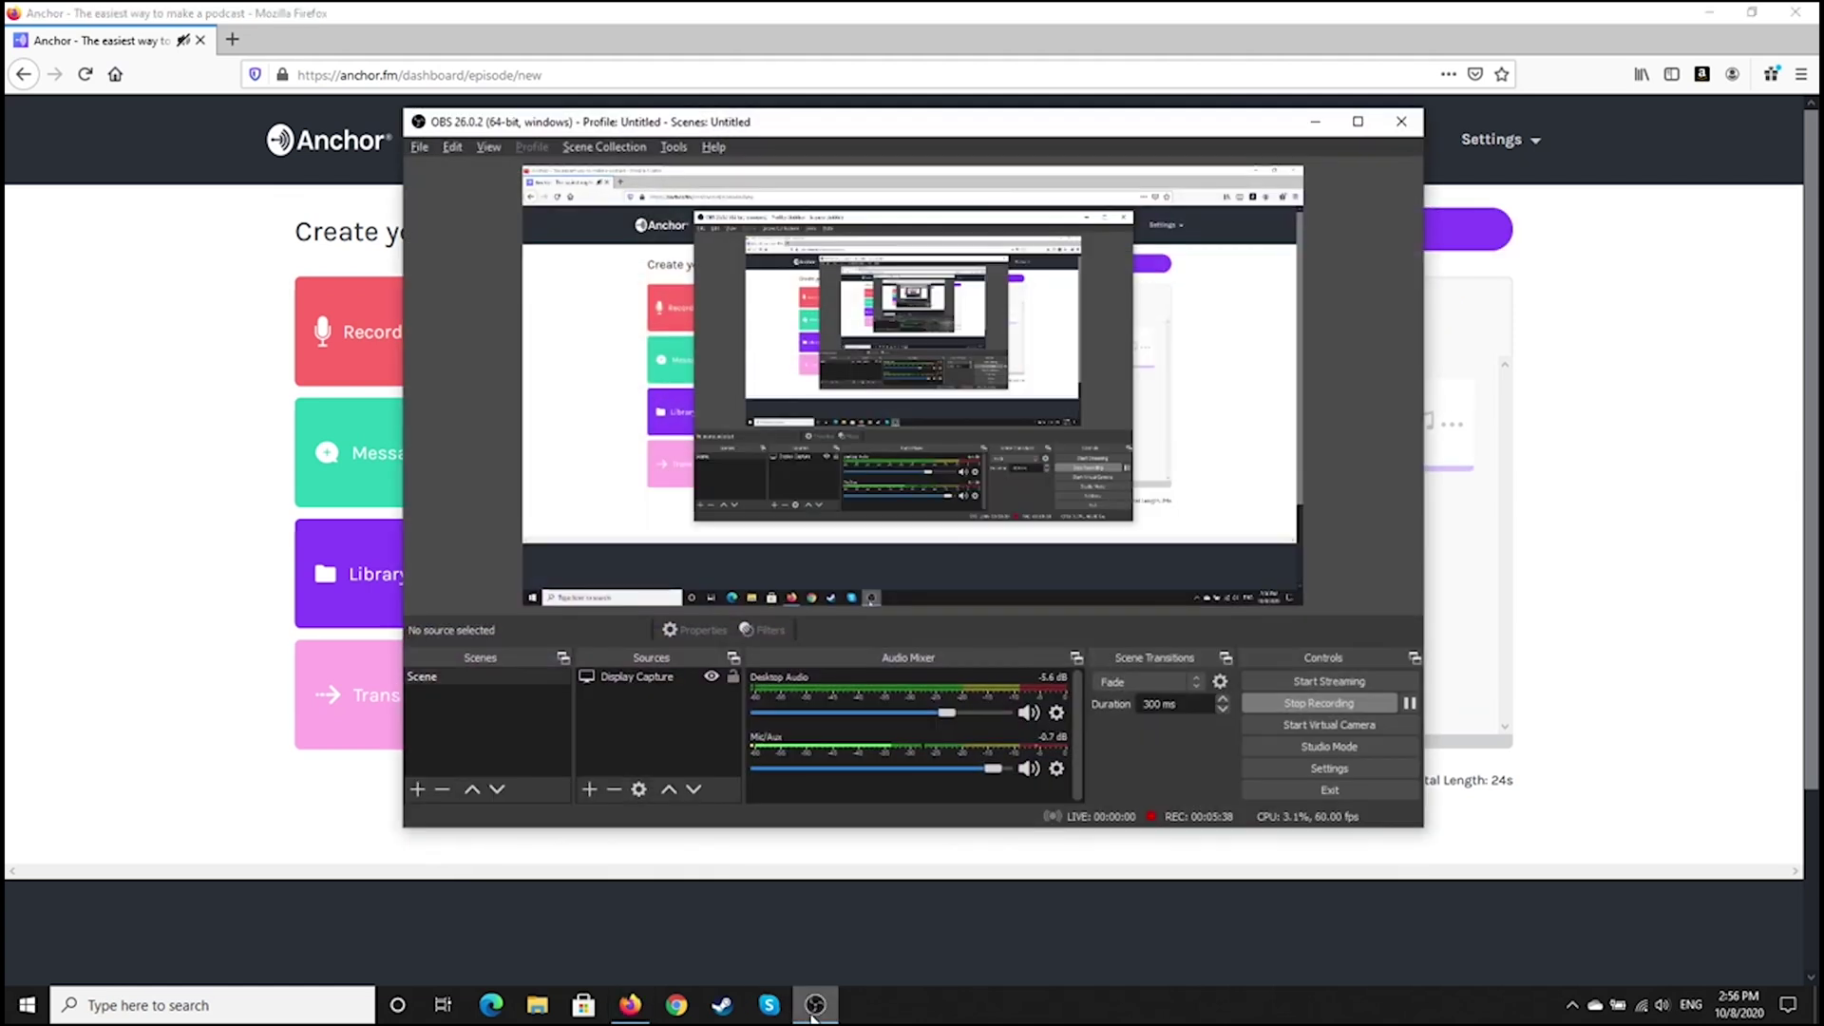
left_click_drag(1101, 139, 765, 154)
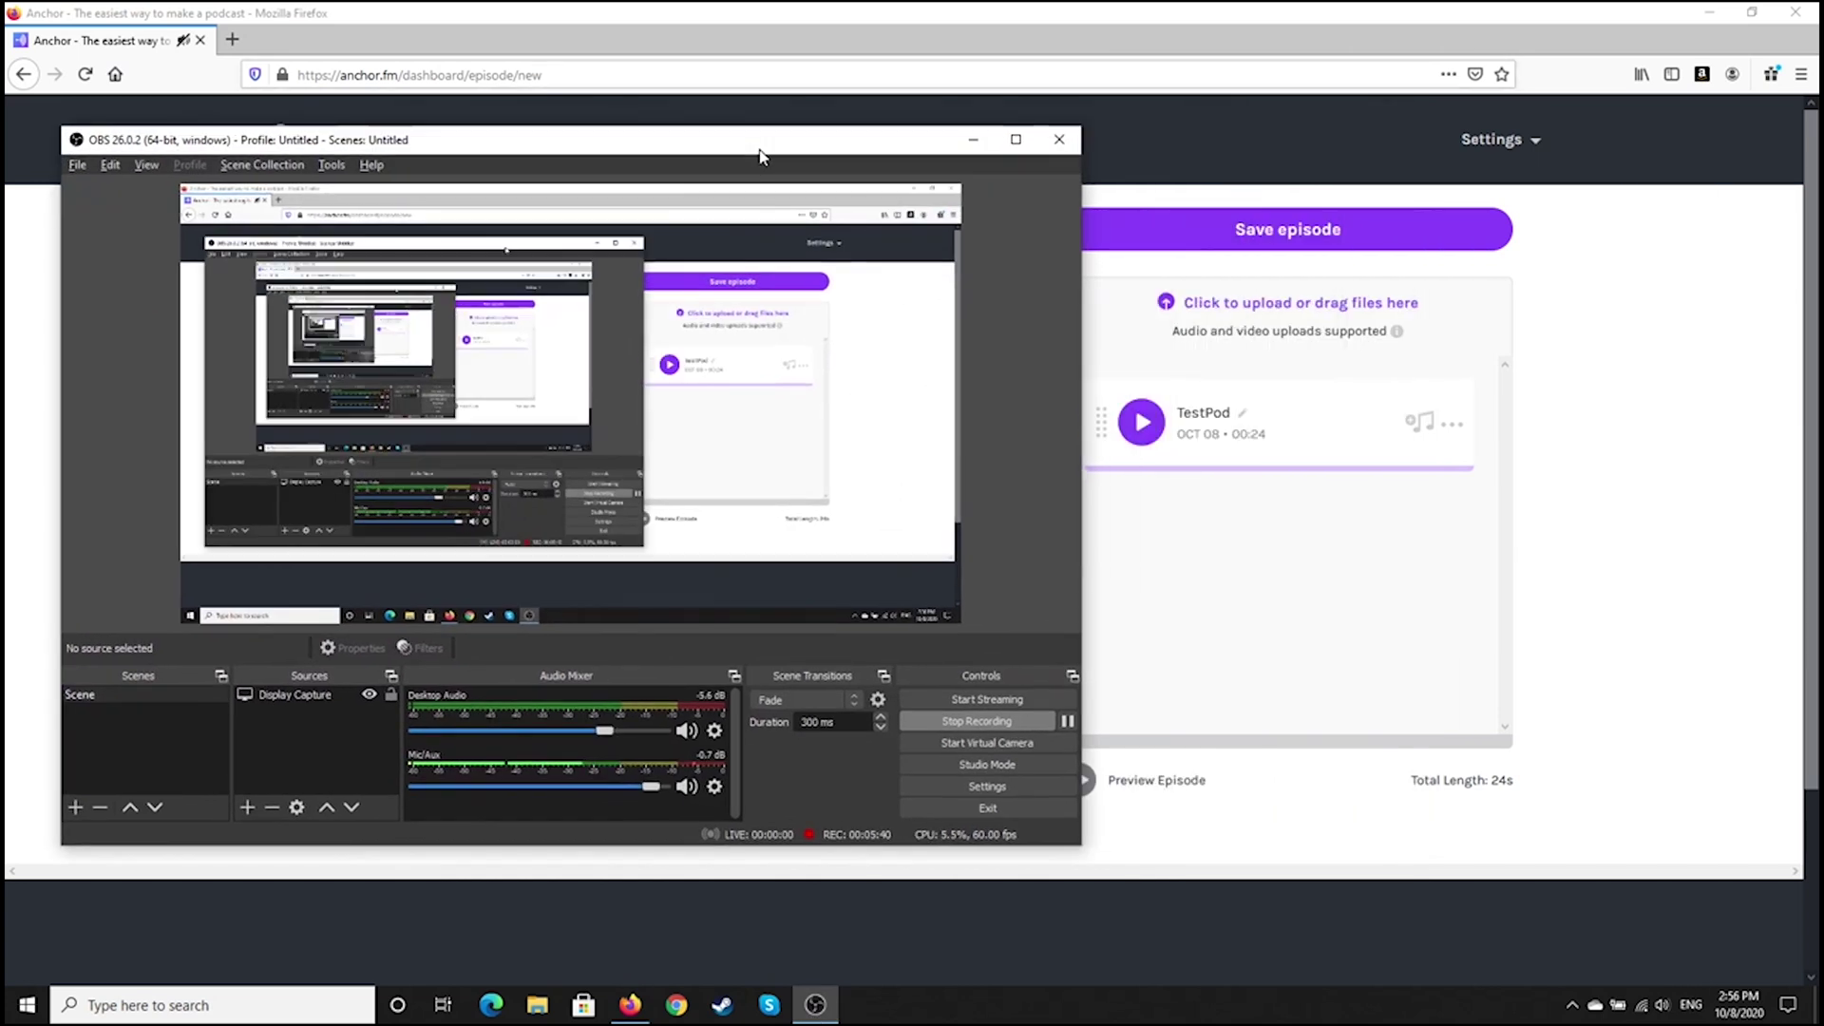
left_click(1135, 446)
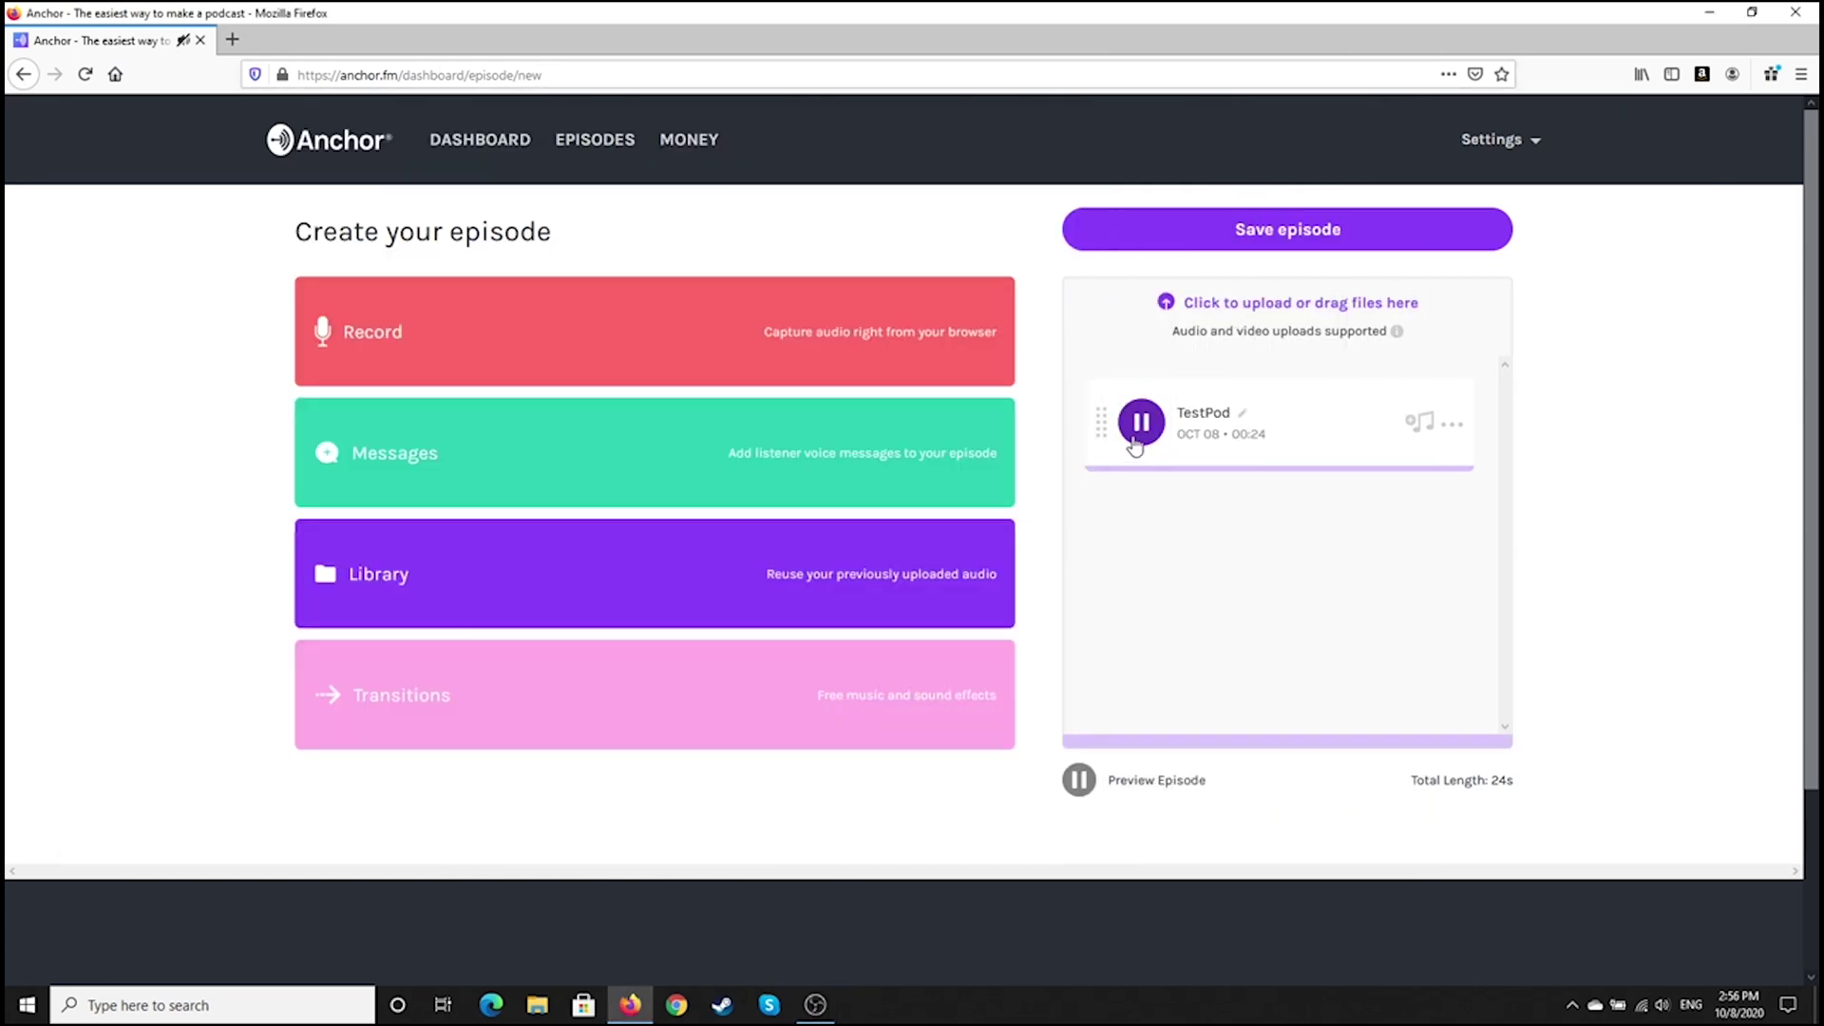
left_click(815, 1009)
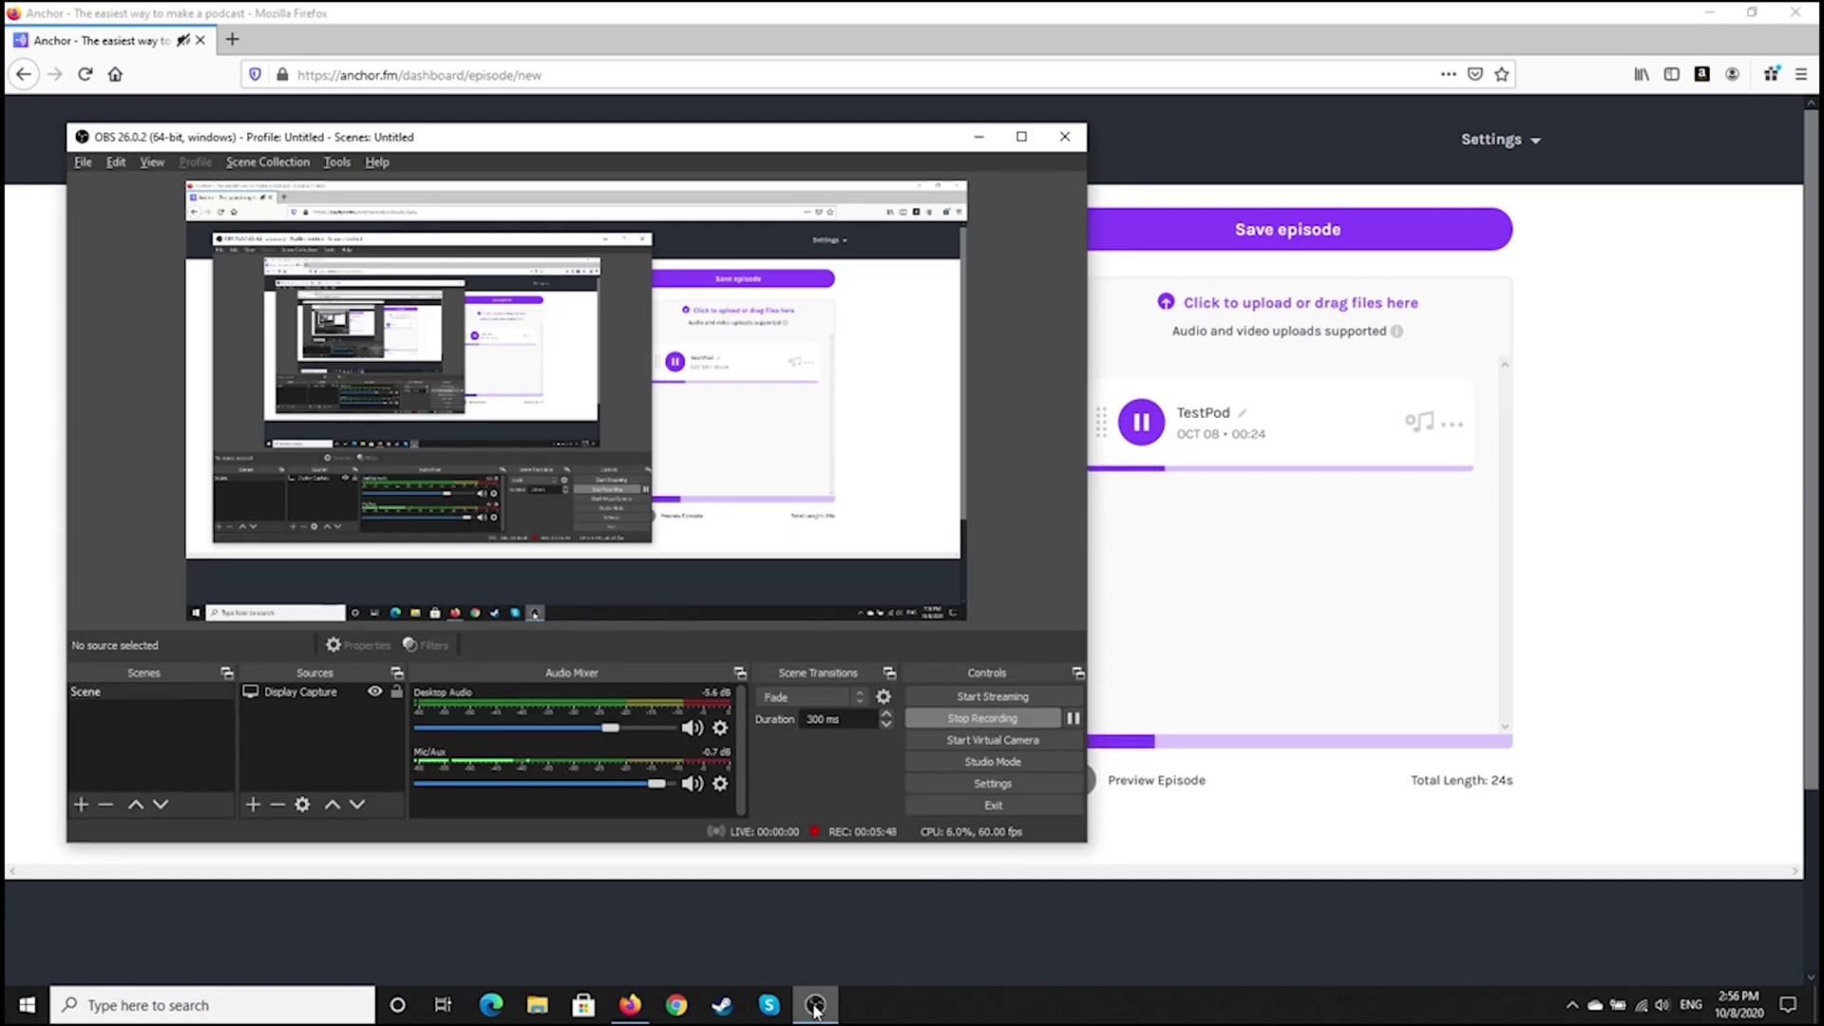
left_click(816, 1009)
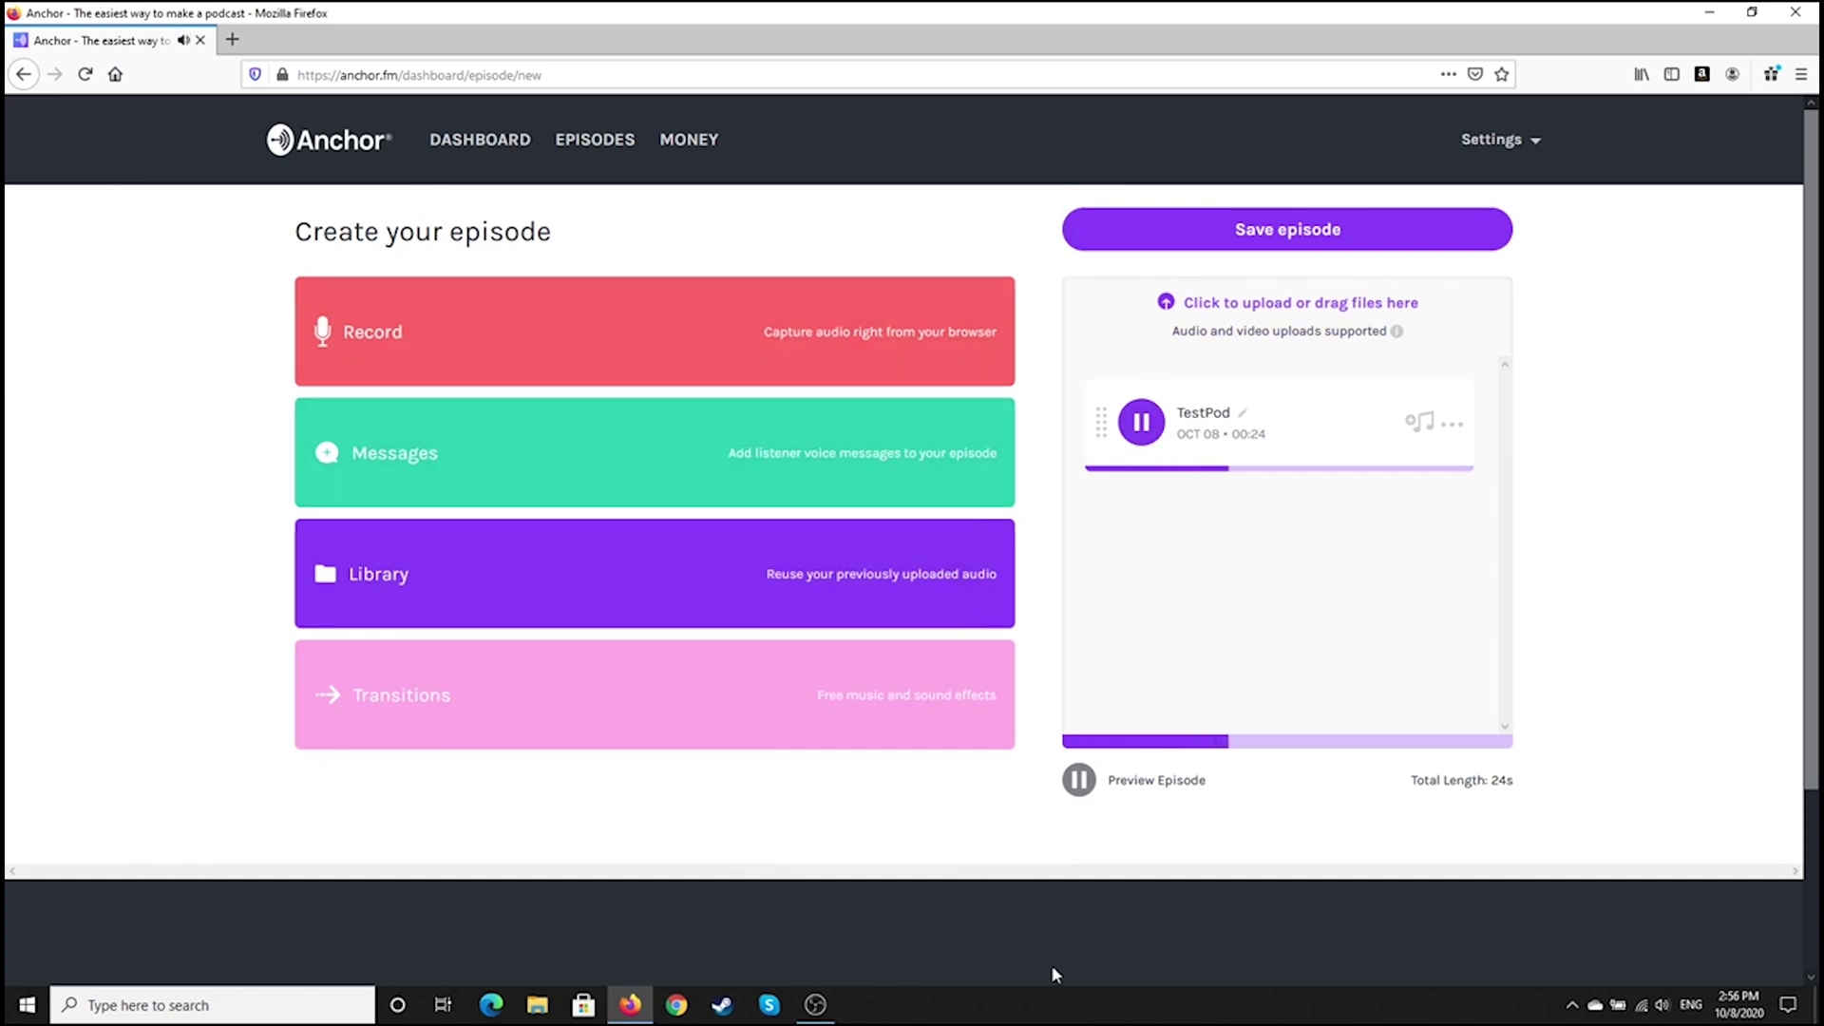
left_click(808, 1007)
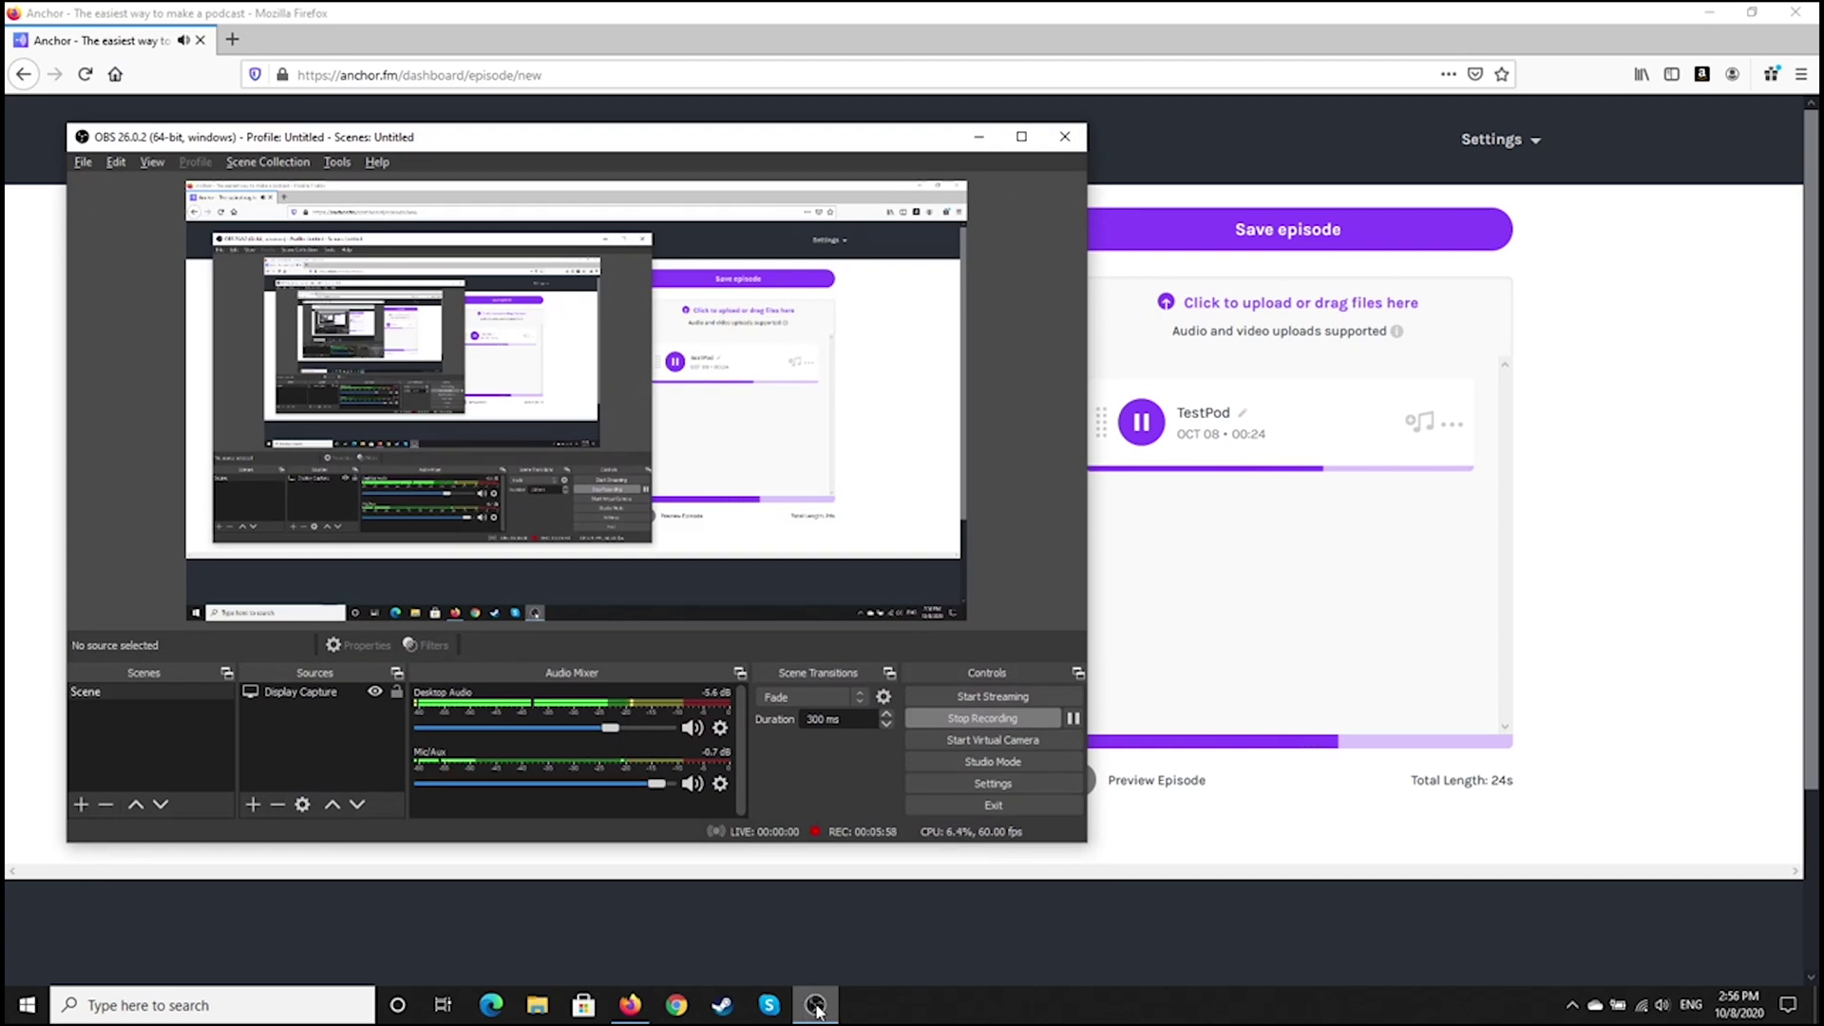
left_click(1152, 449)
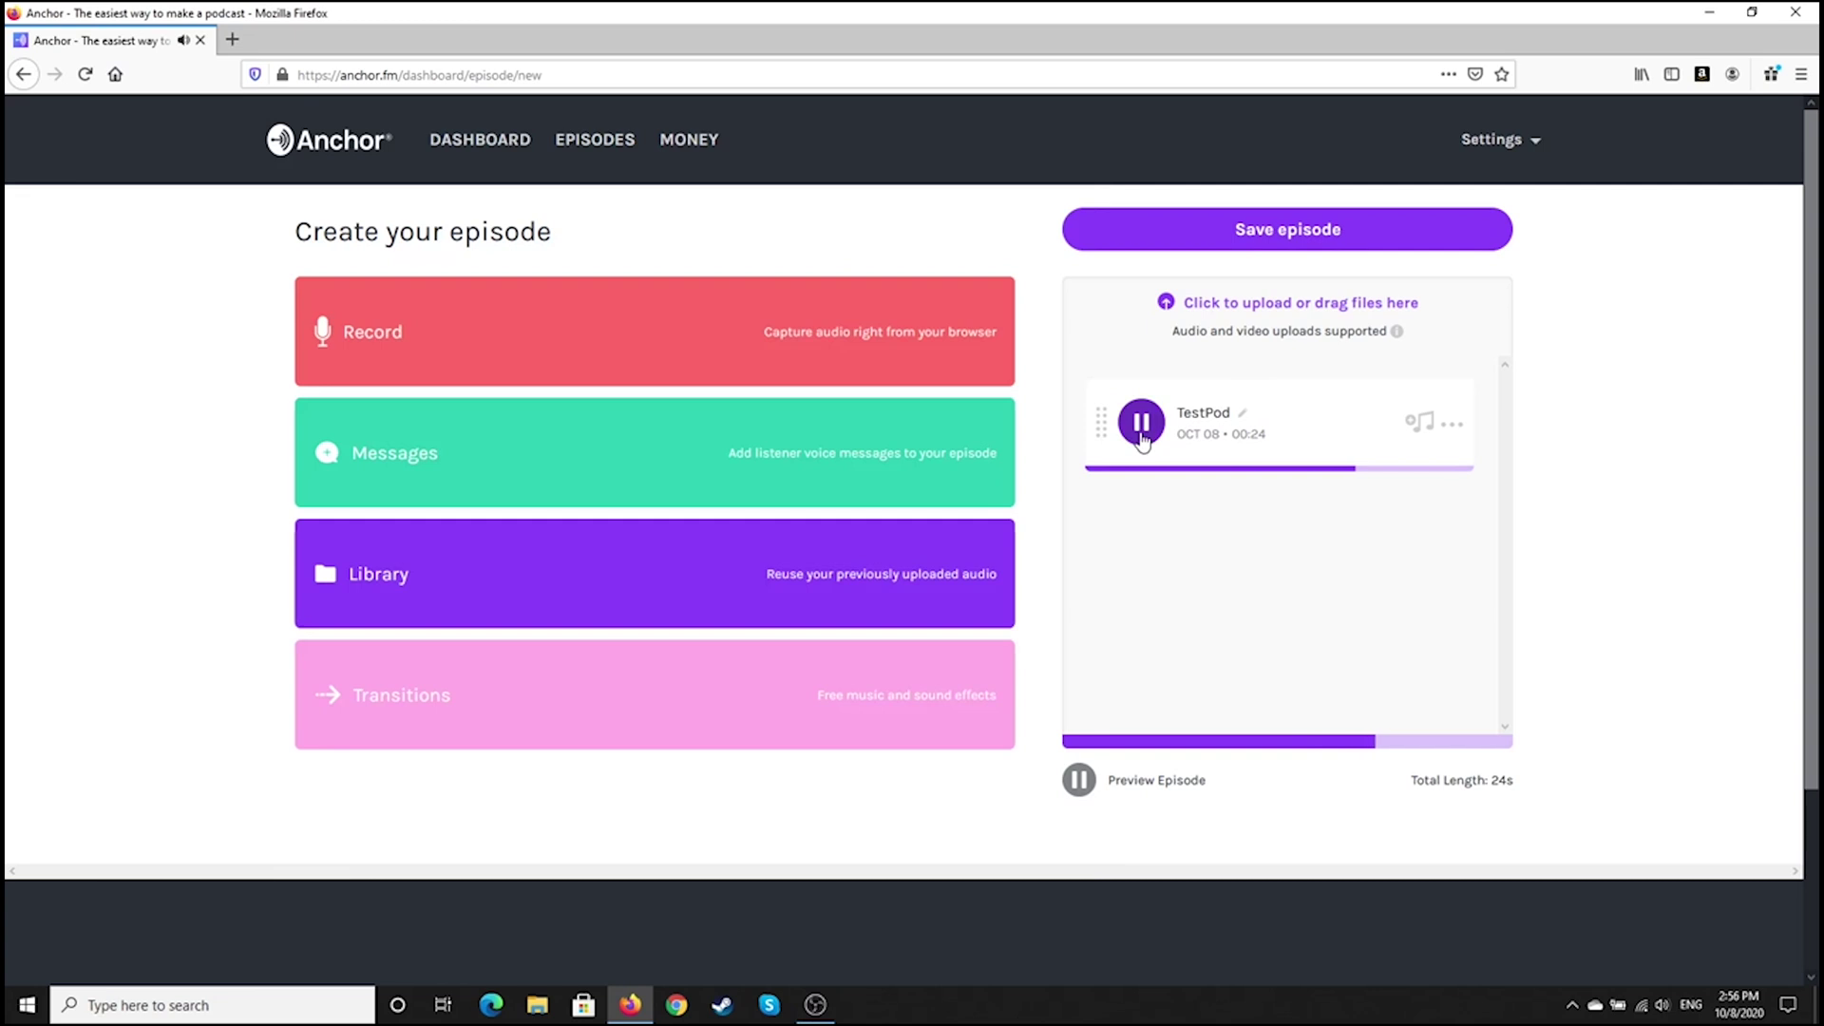
left_click(1142, 437)
mouse_move(1356, 481)
left_mouse_down()
mouse_move(1213, 476)
mouse_move(1330, 460)
left_mouse_up()
left_click(1143, 423)
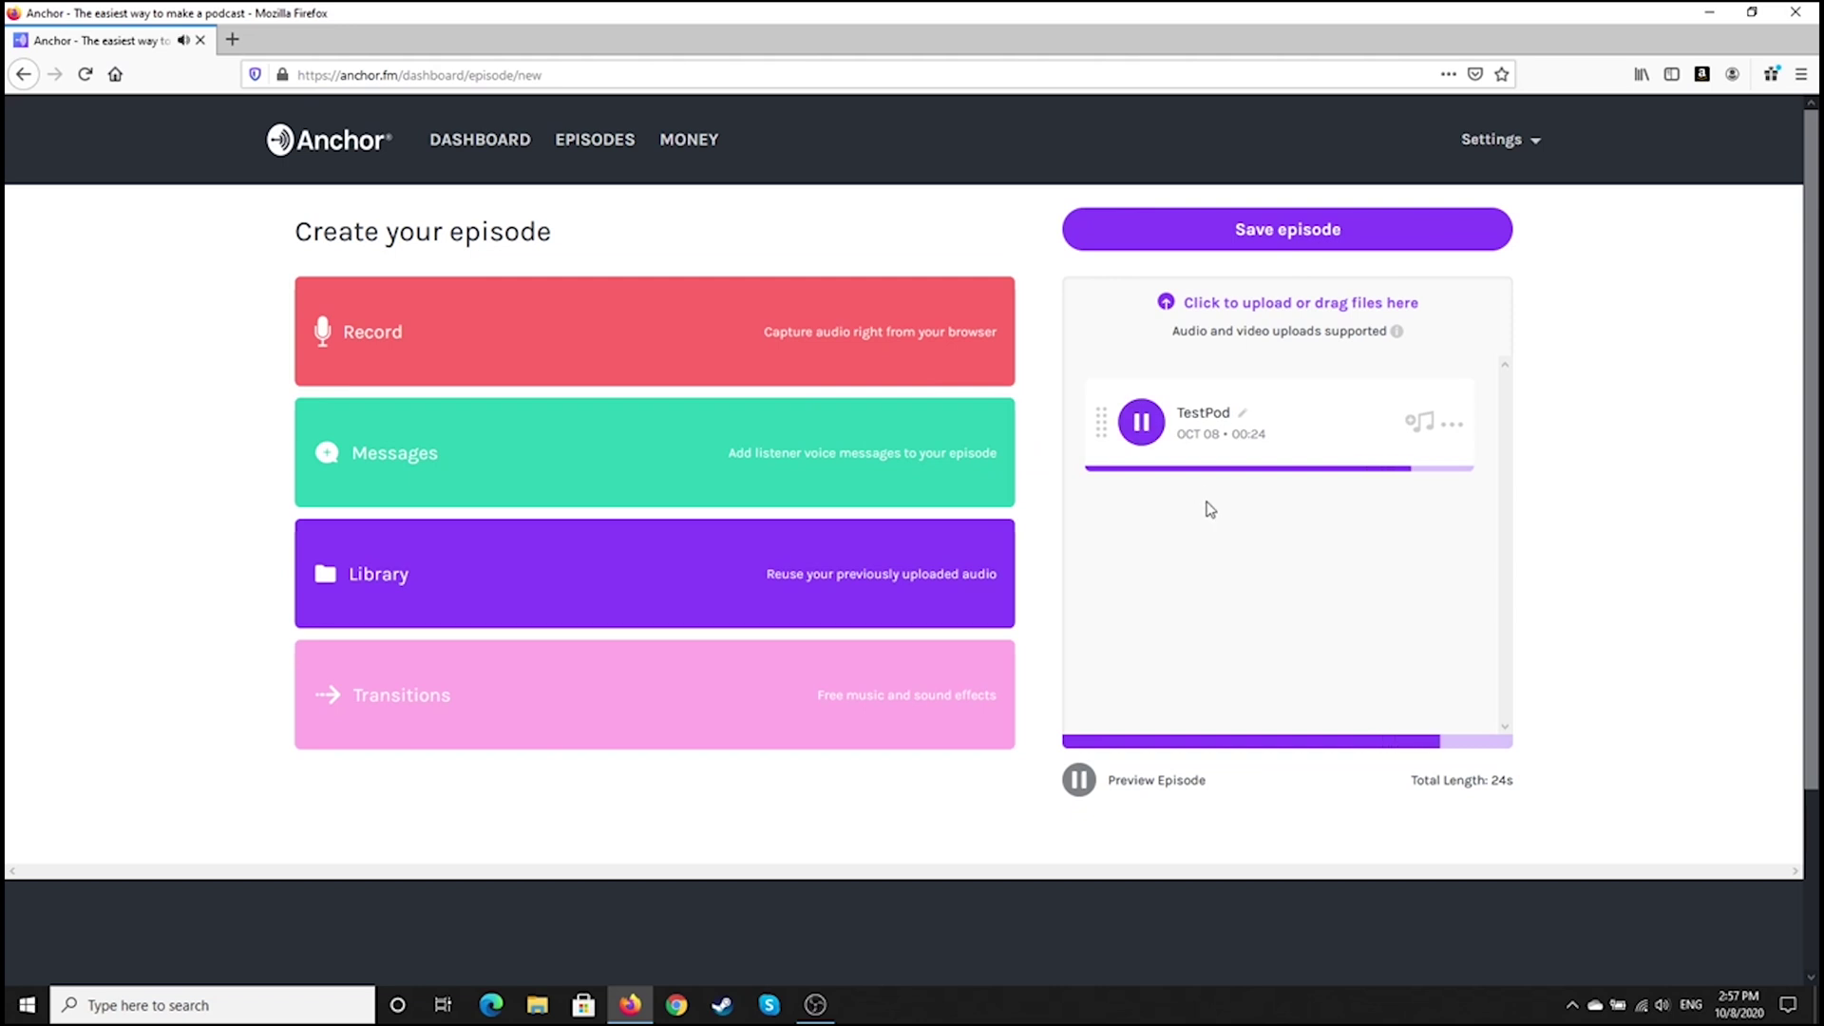
left_click(1141, 423)
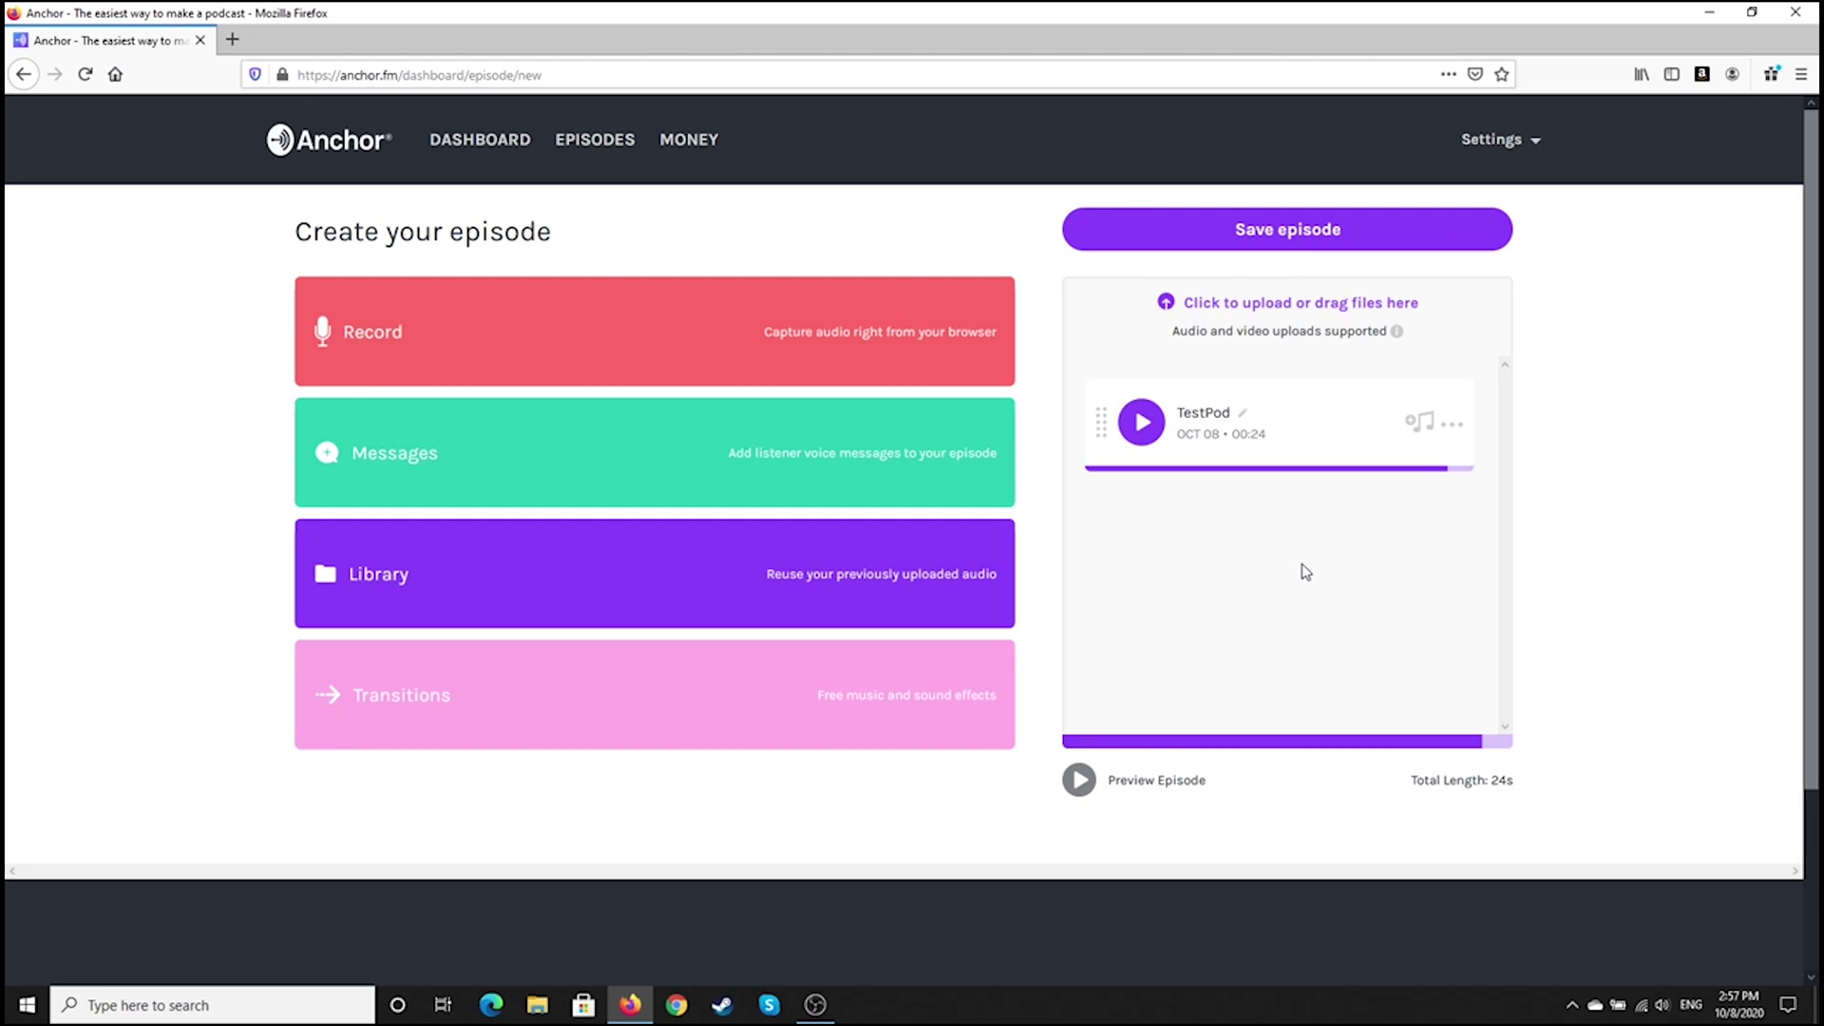
Title the episode 'Bored Test Pod', describe it 'A Test for Bored Librarians', and publish now
left_click(1210, 234)
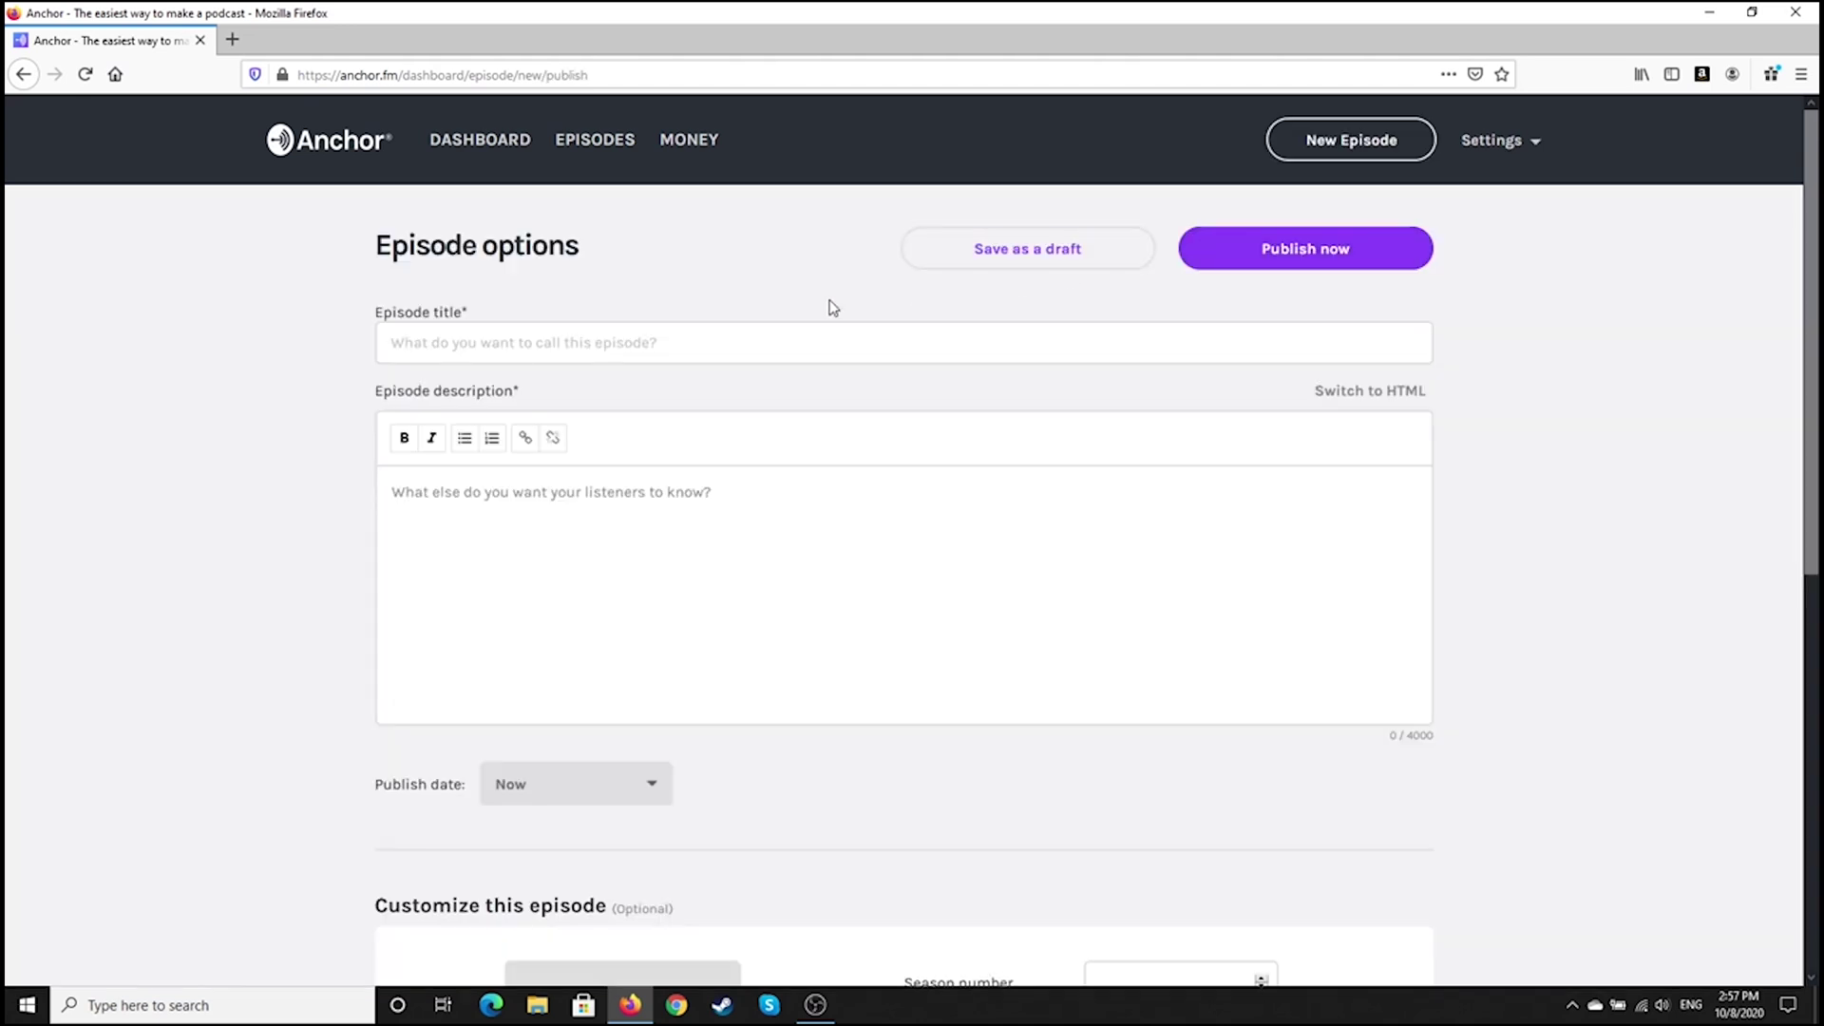
left_click(830, 339)
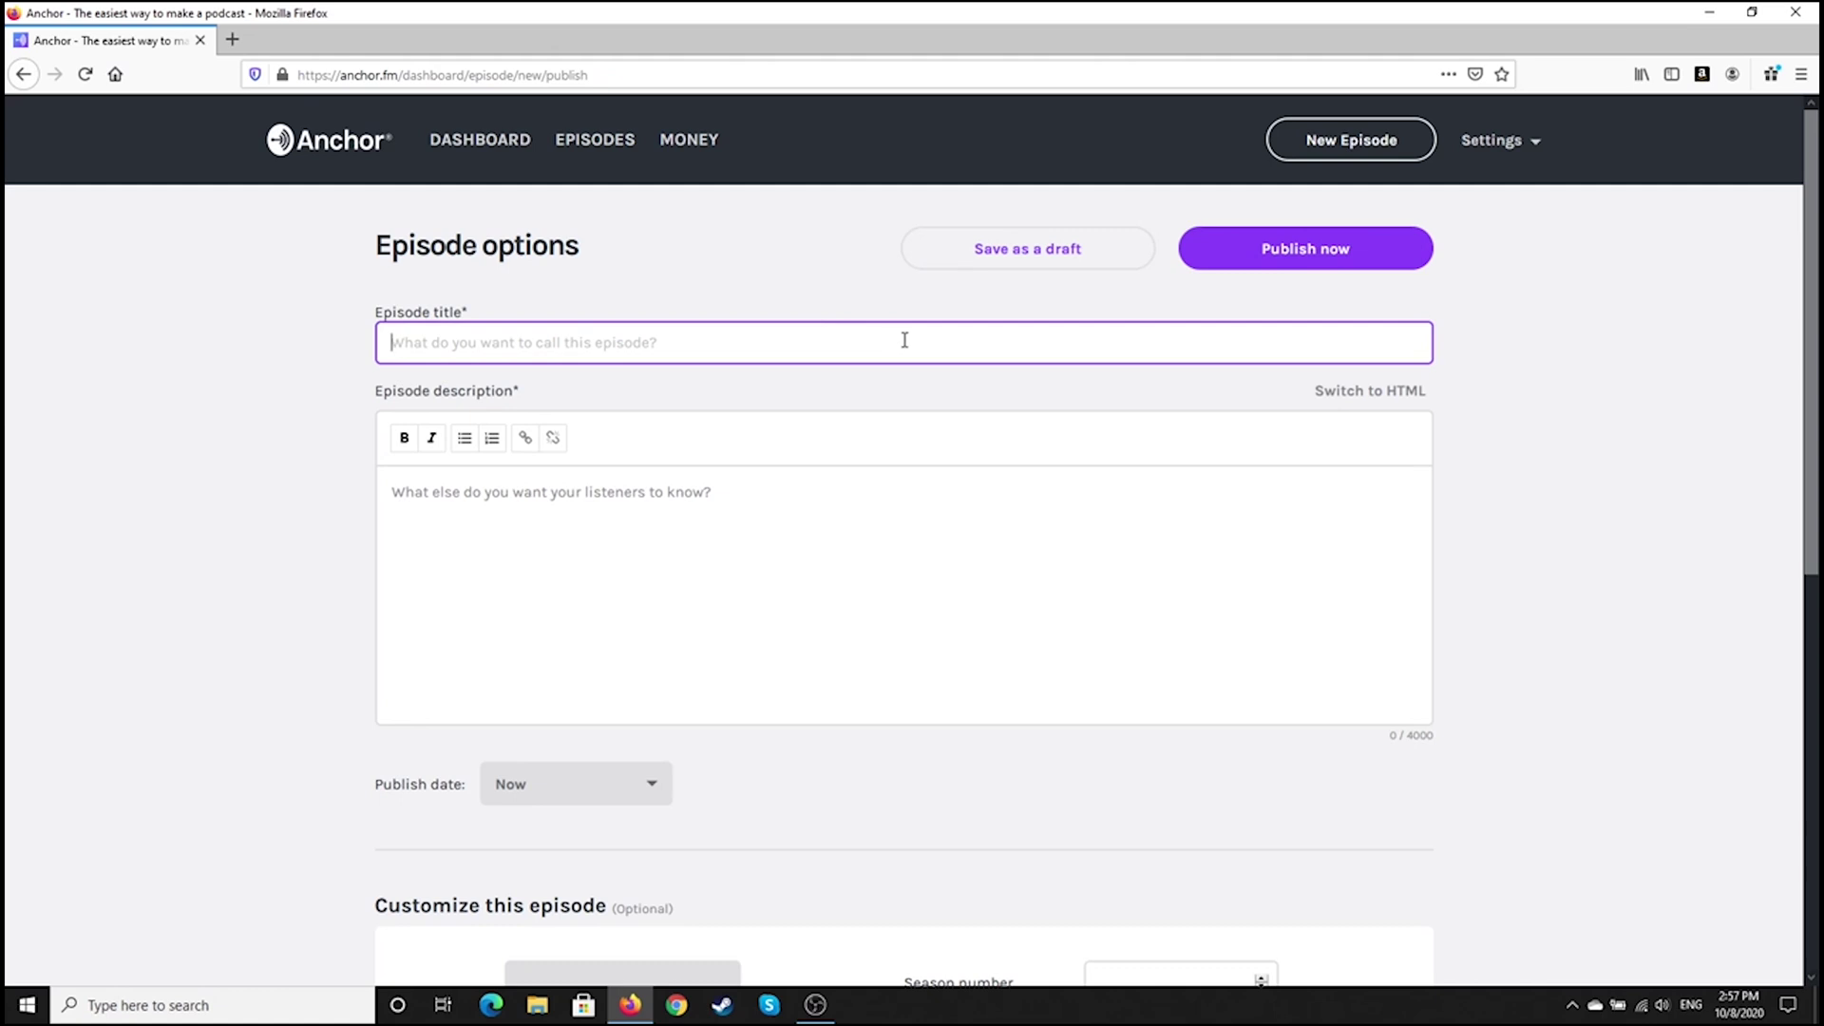
type("Bored Test")
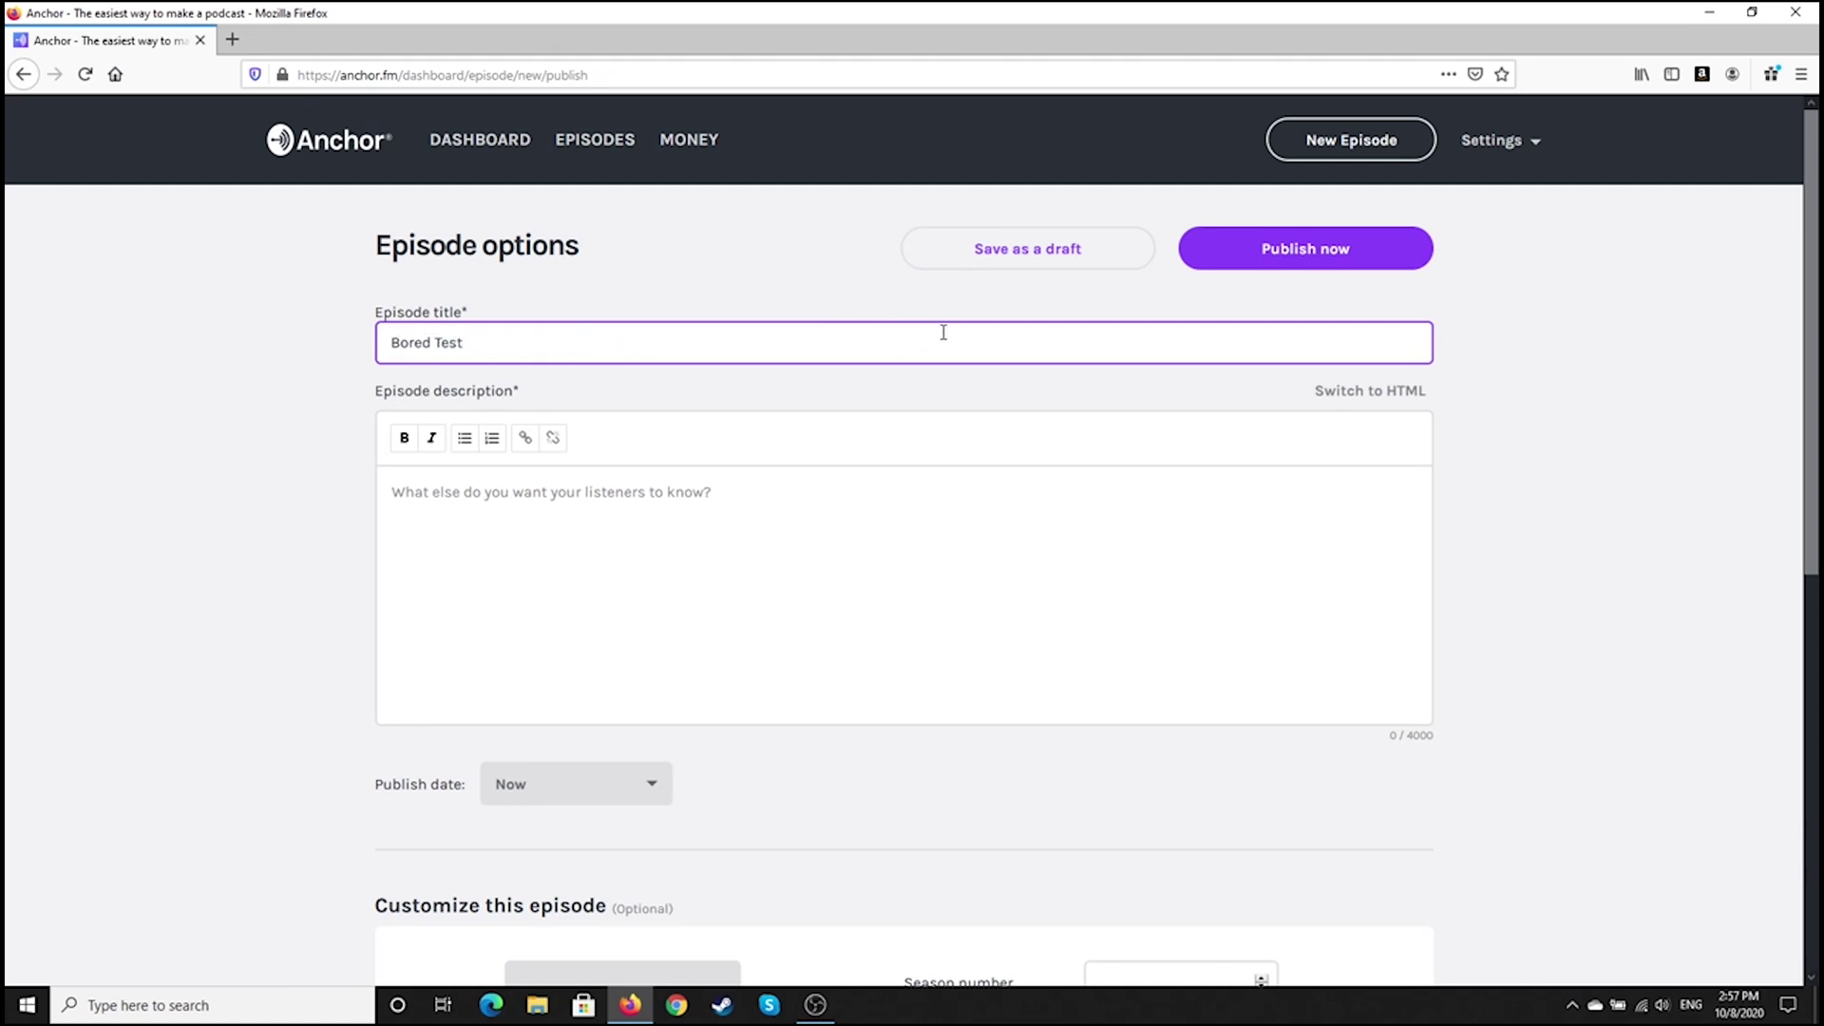
type(" Pod")
left_click(999, 511)
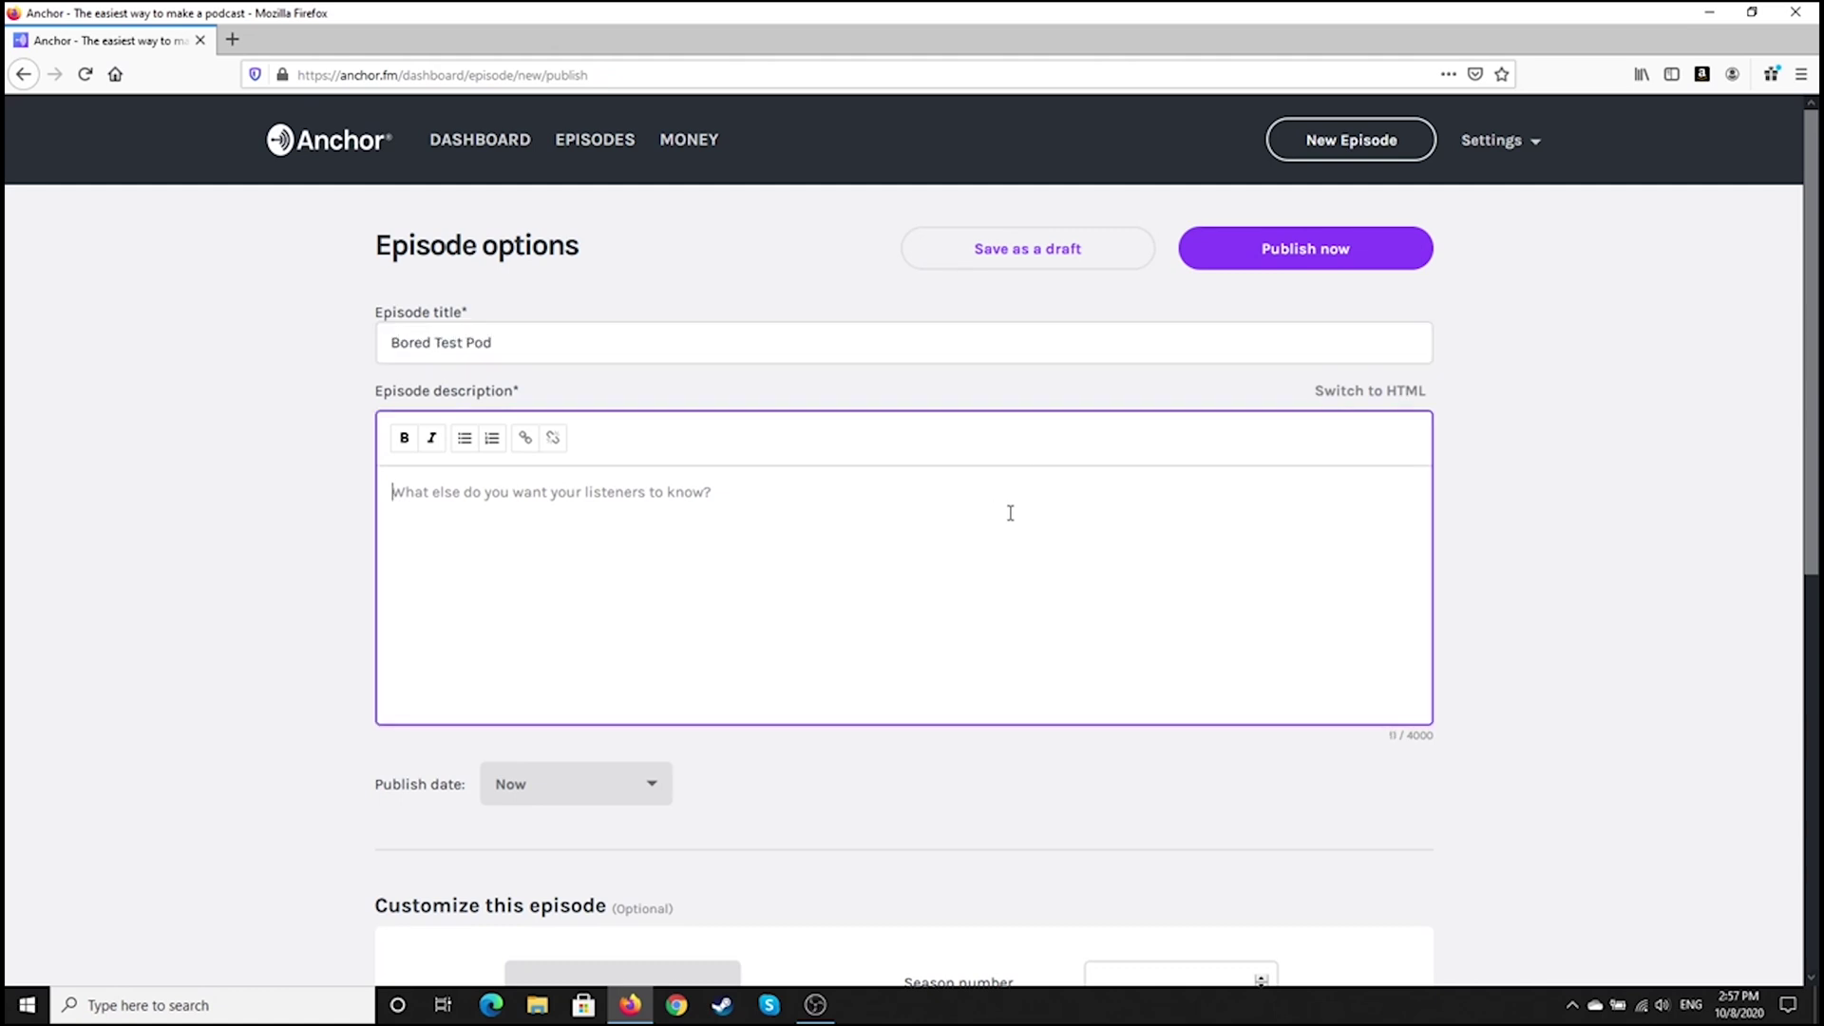
type("A Test for ")
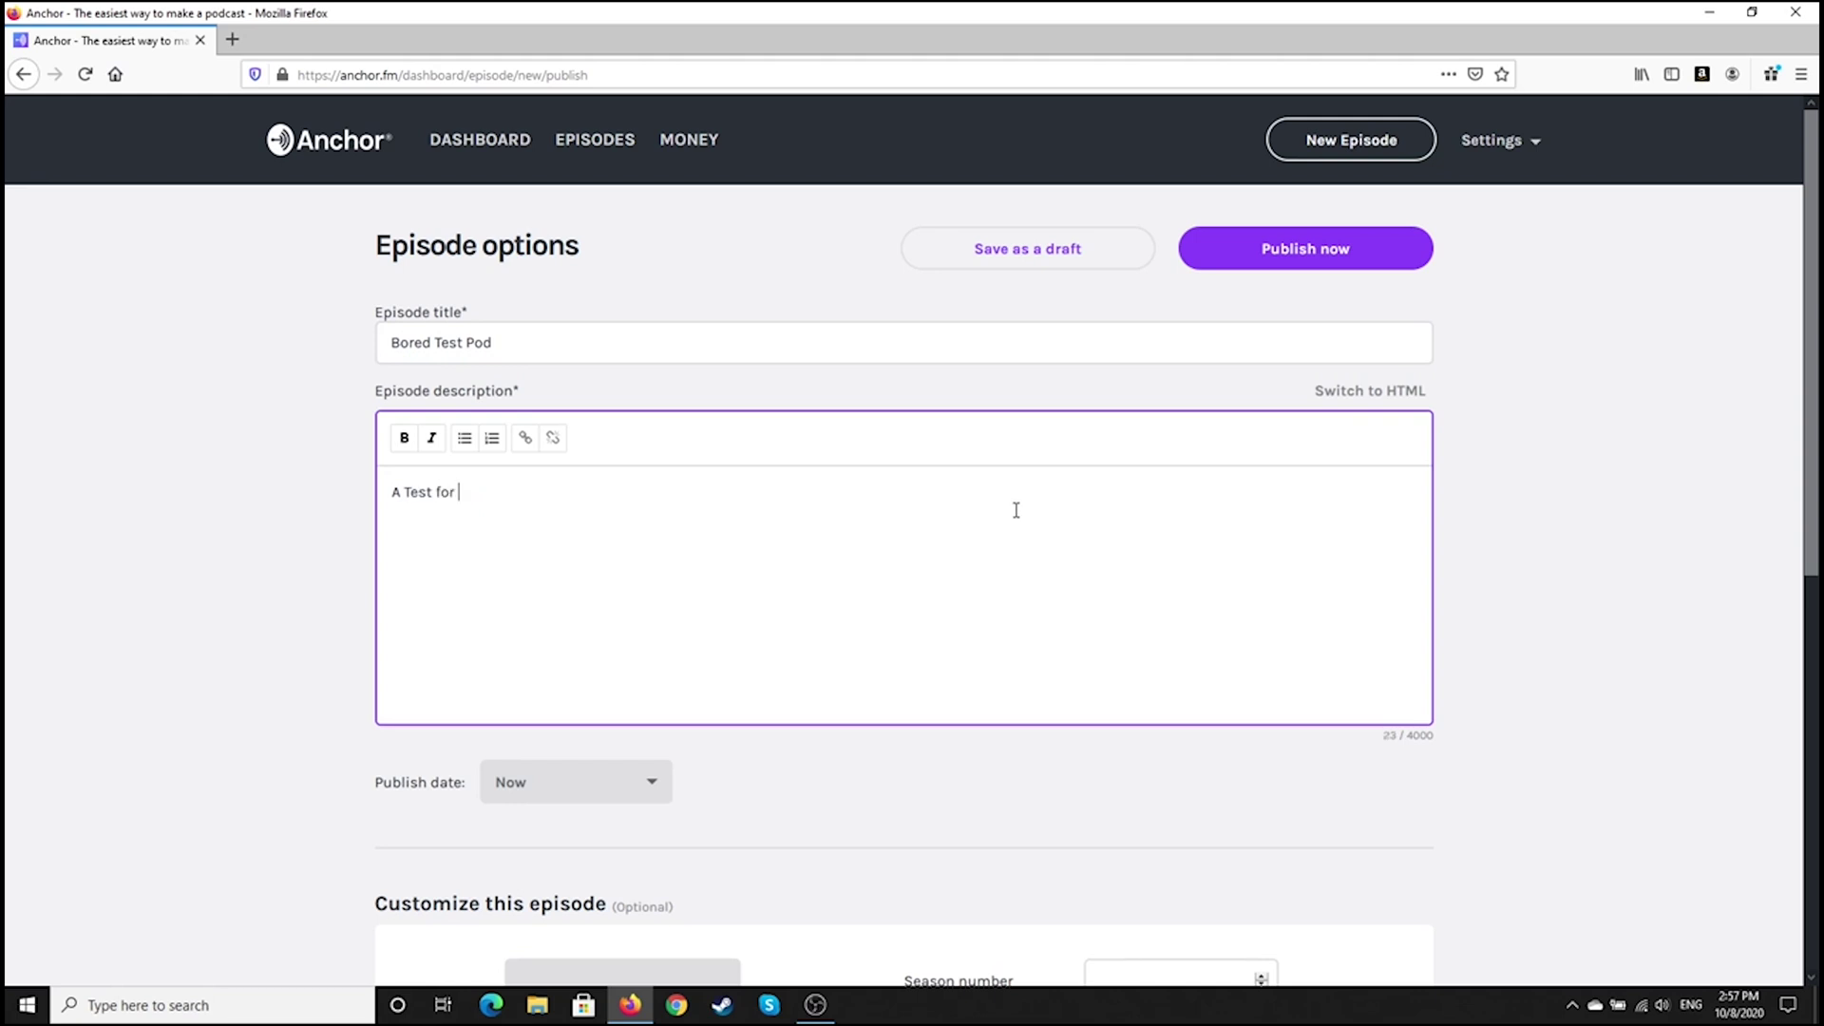
type("Bored Librarians")
scroll(997, 503, "down", 4)
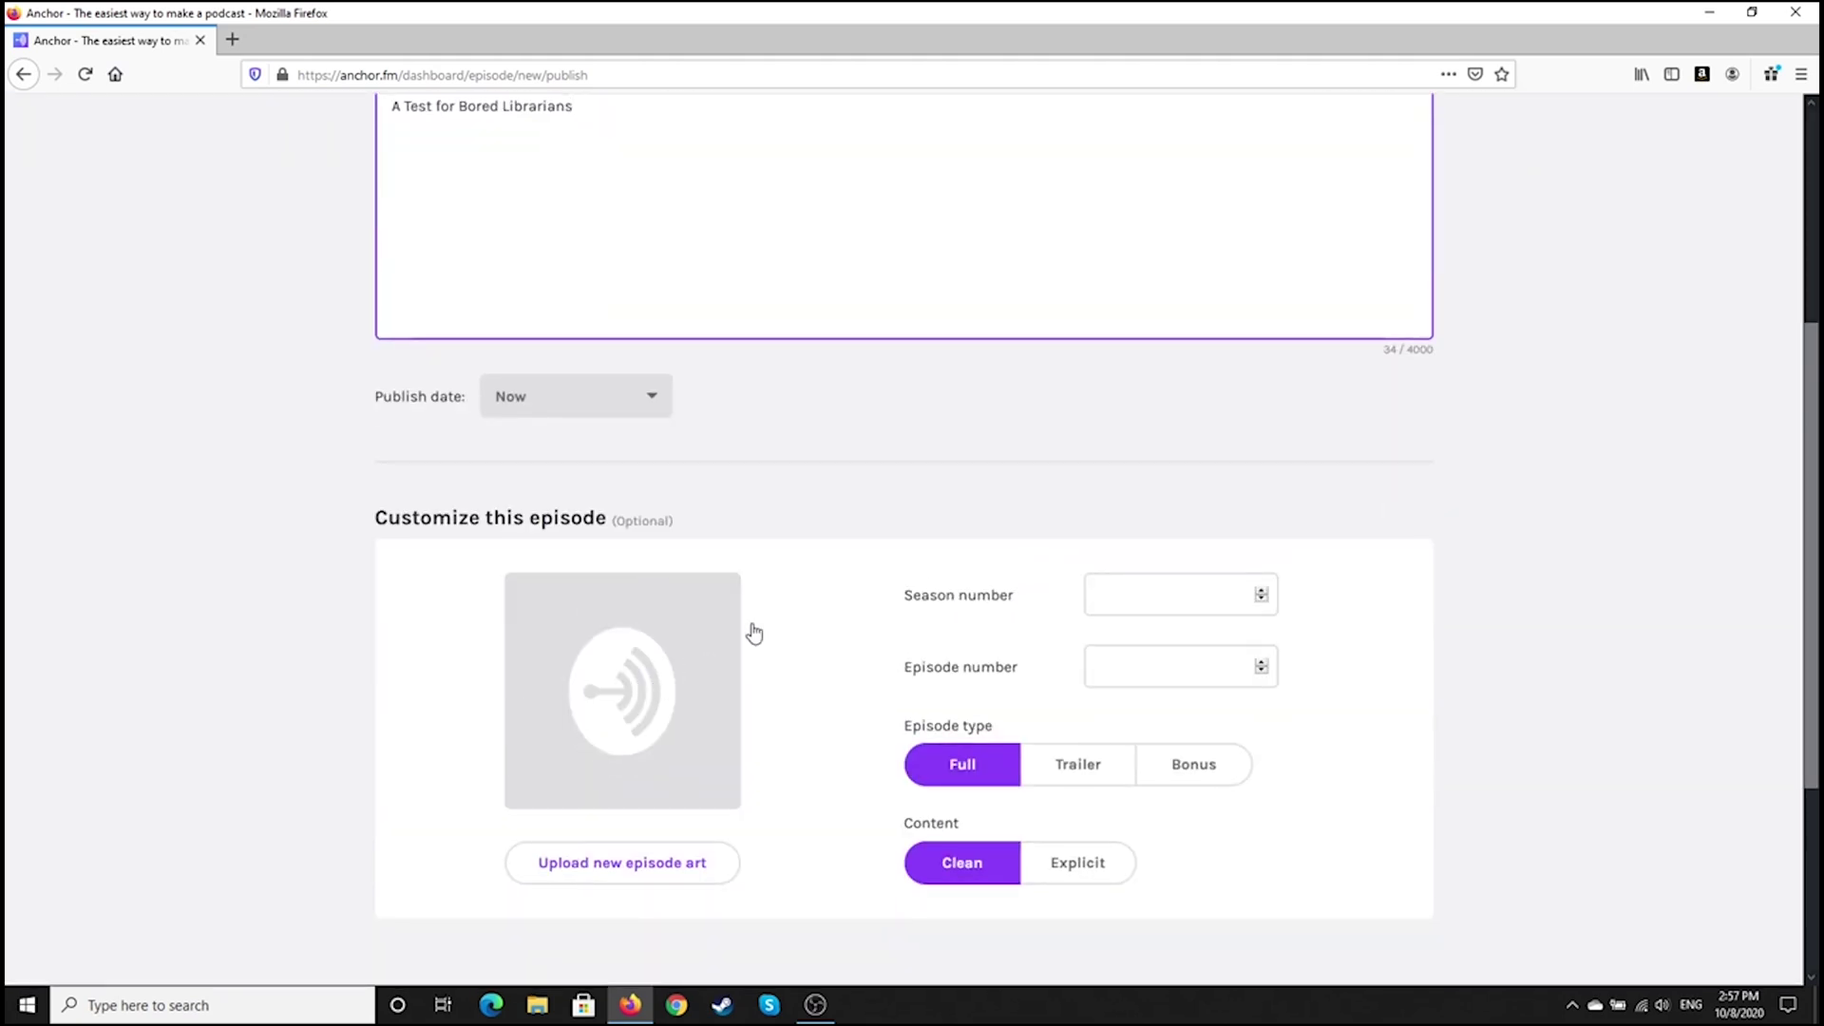
scroll(786, 601, "up", 4)
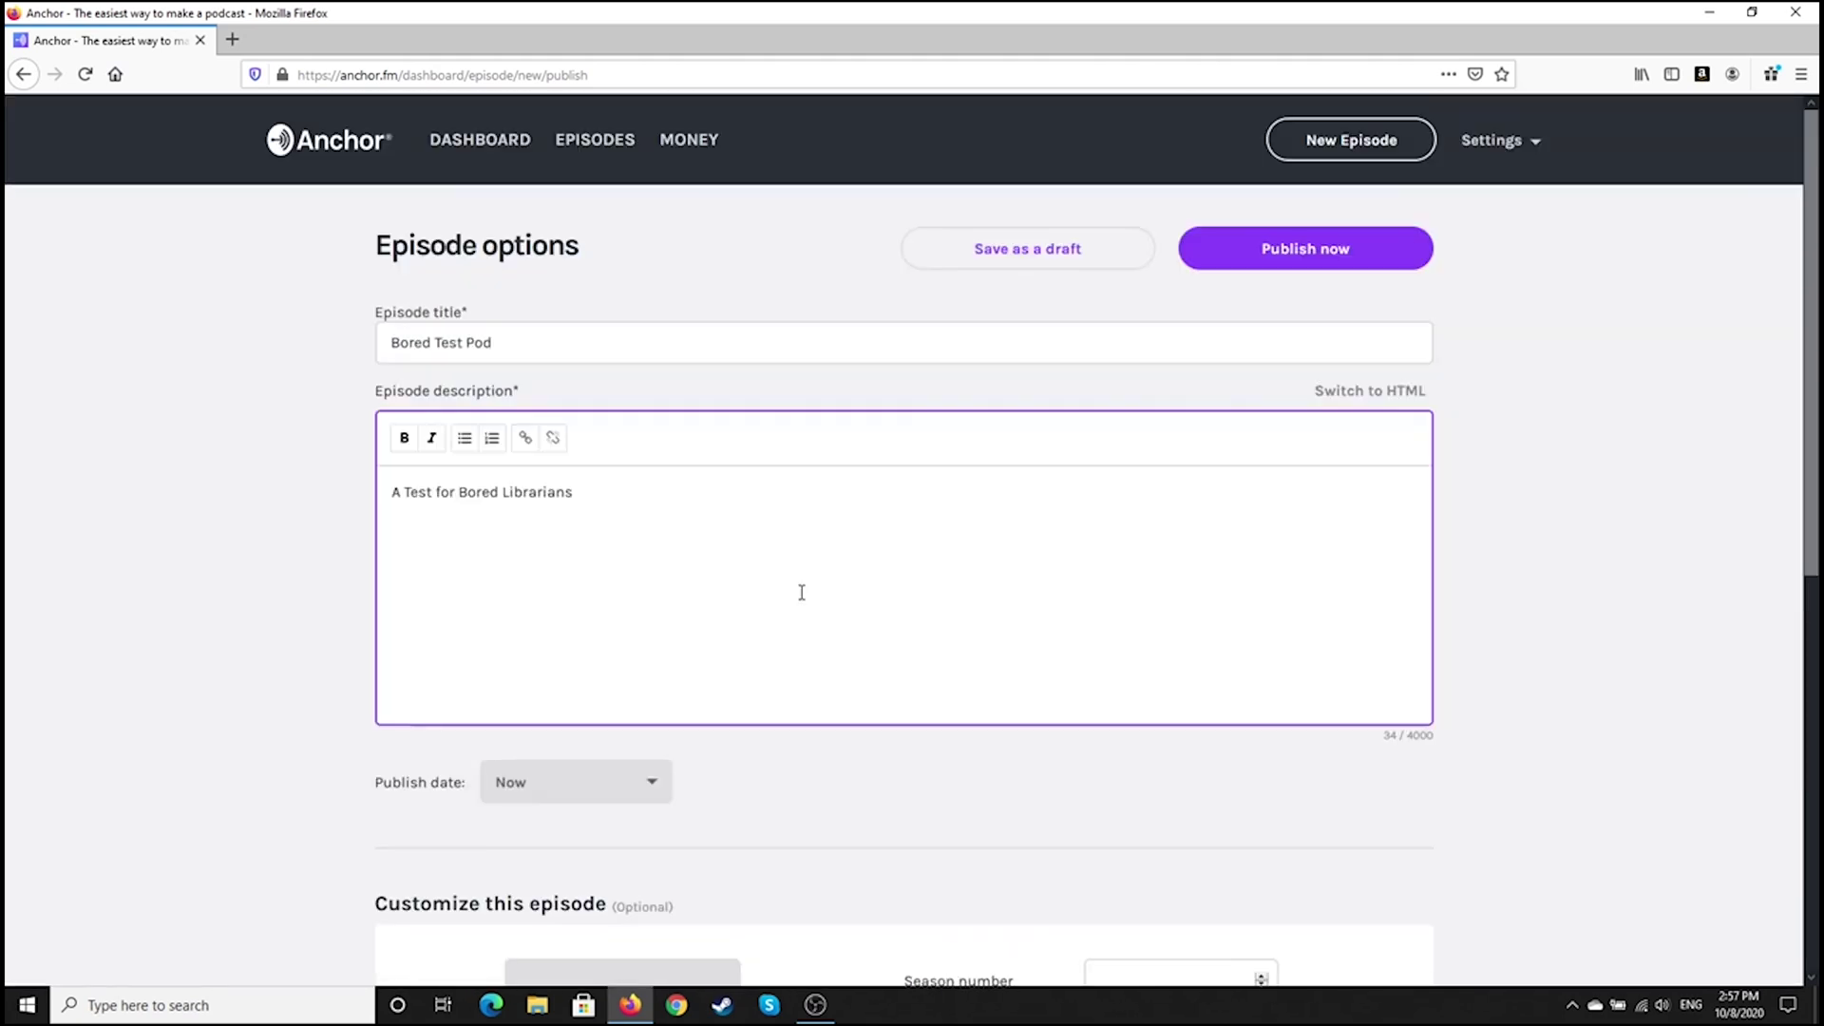
left_click(1273, 246)
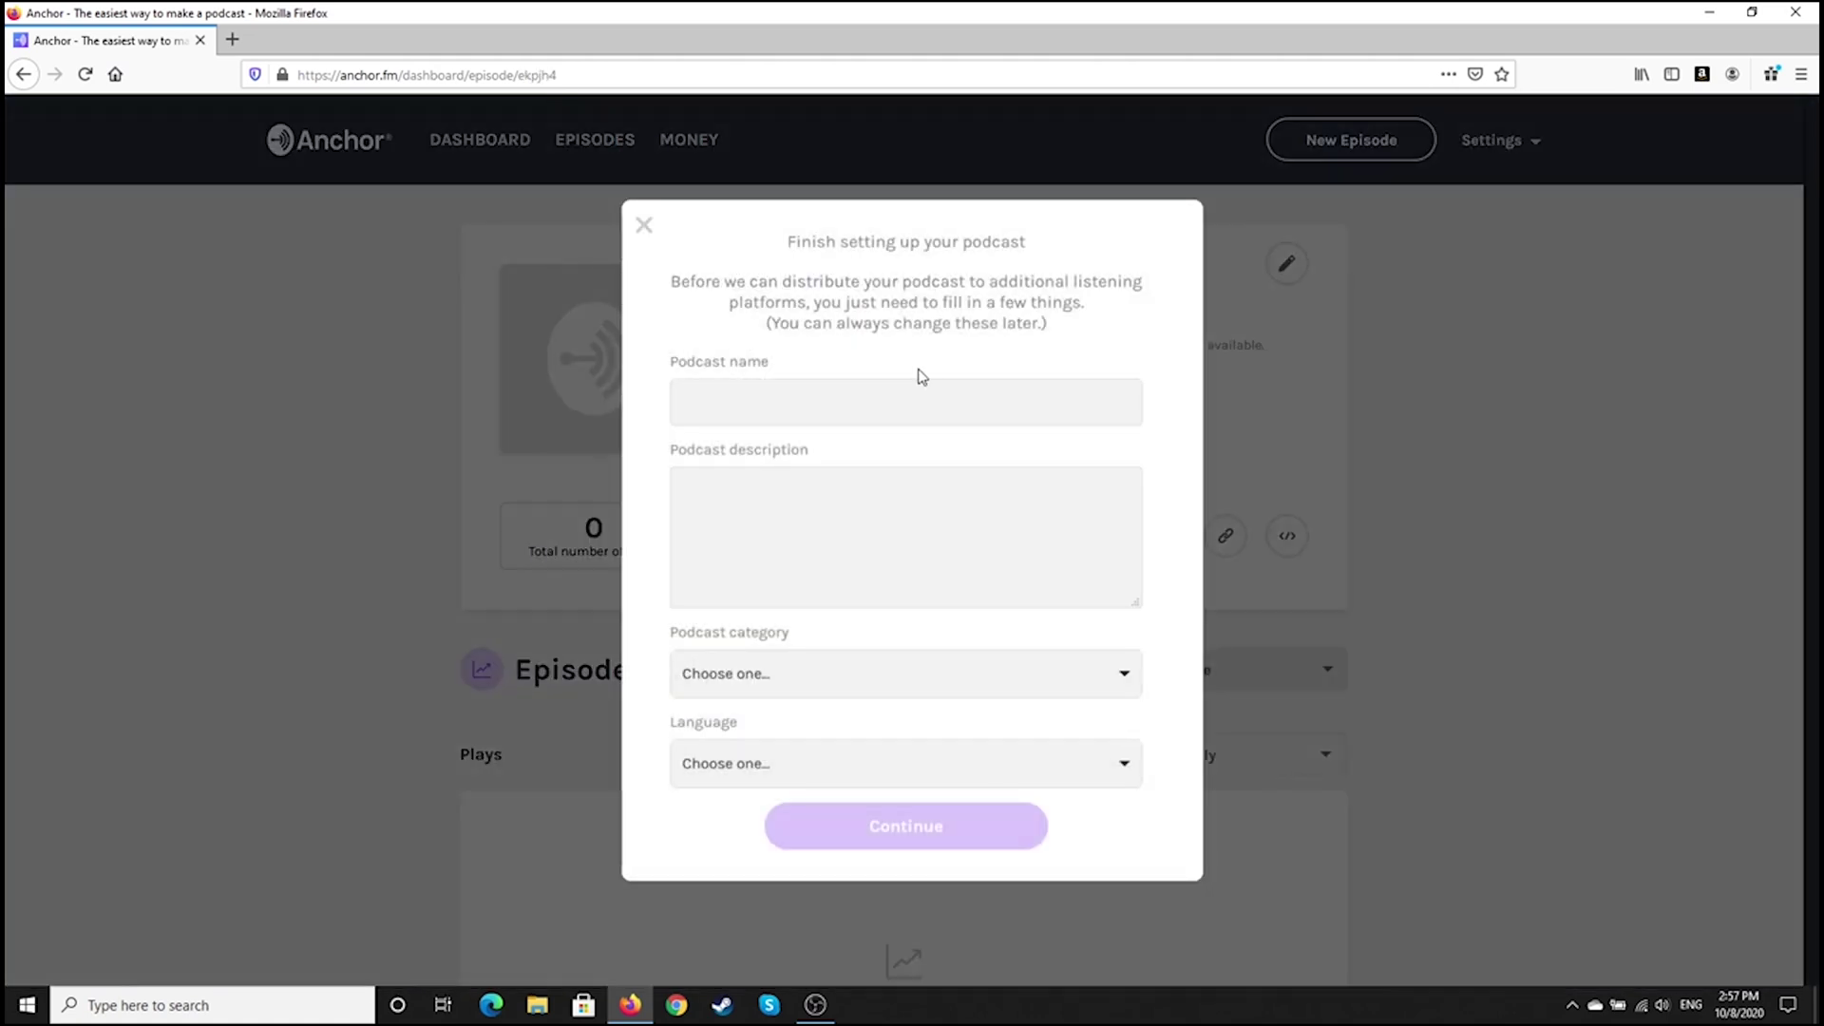
Name the podcast 'Bored Librarians Alternate' with the description 'For education purposes'
left_click(915, 399)
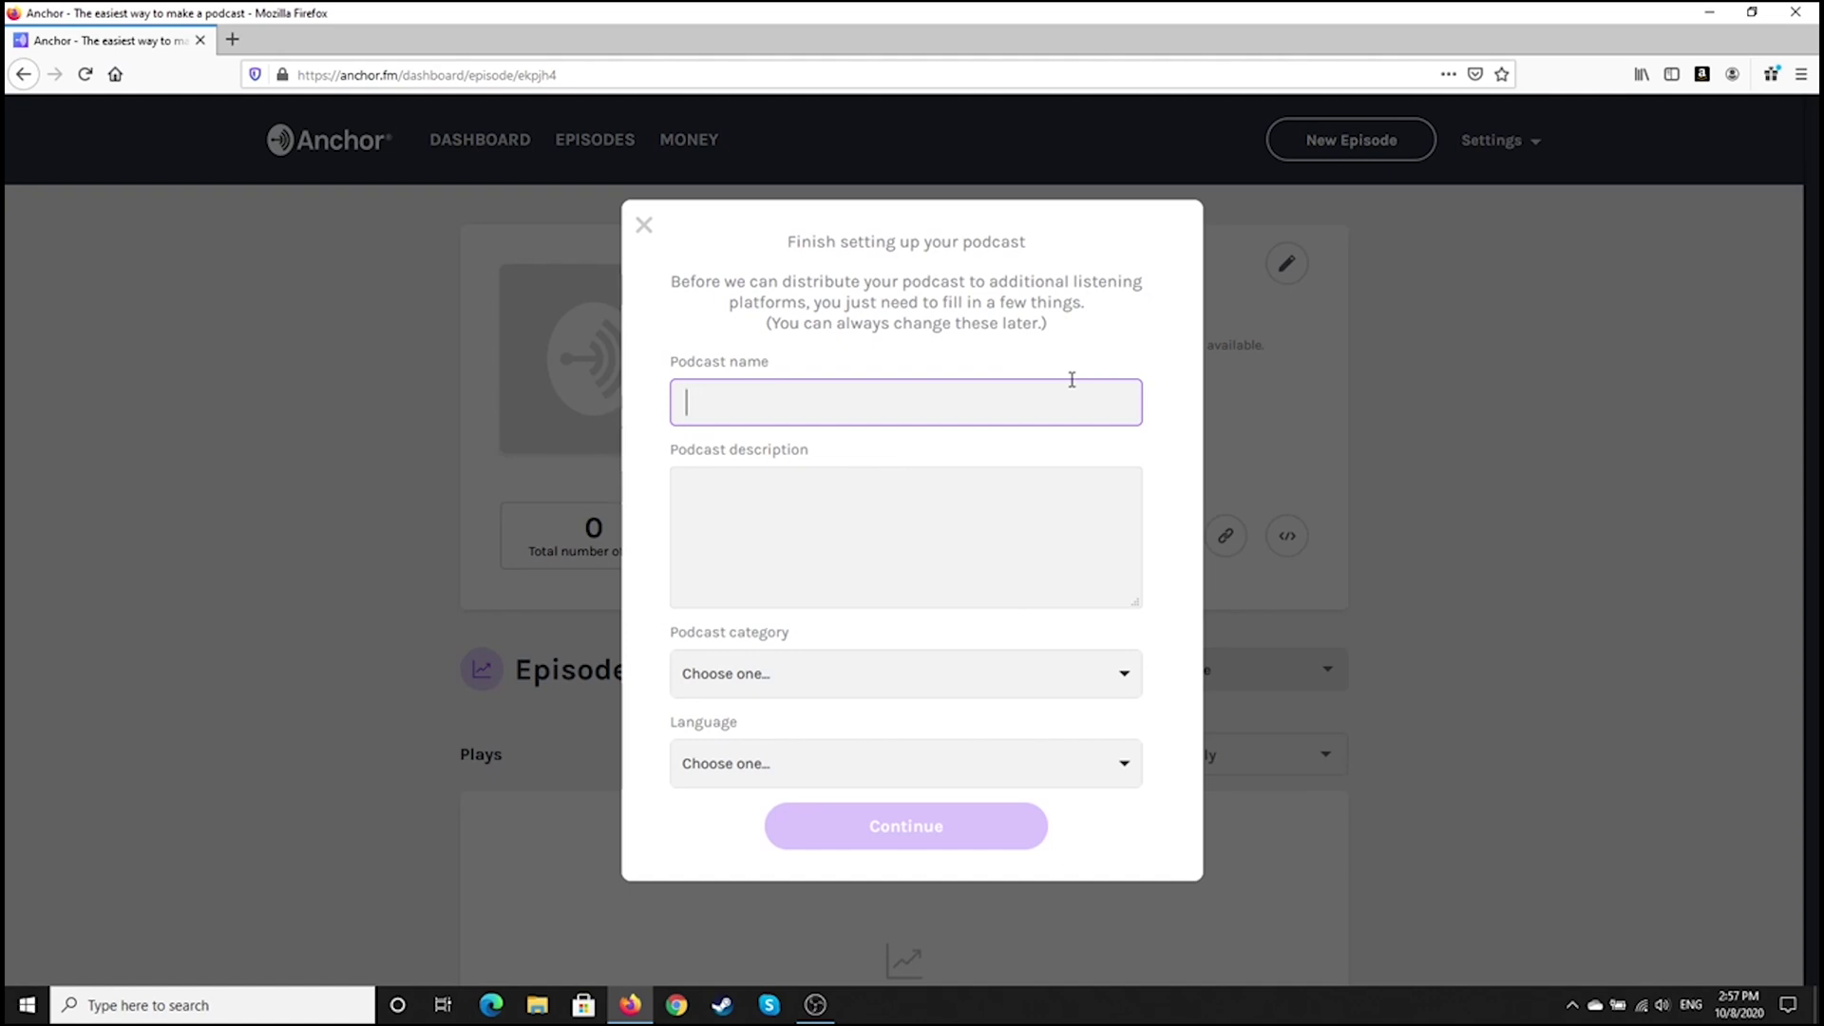
type("Bored Libraria")
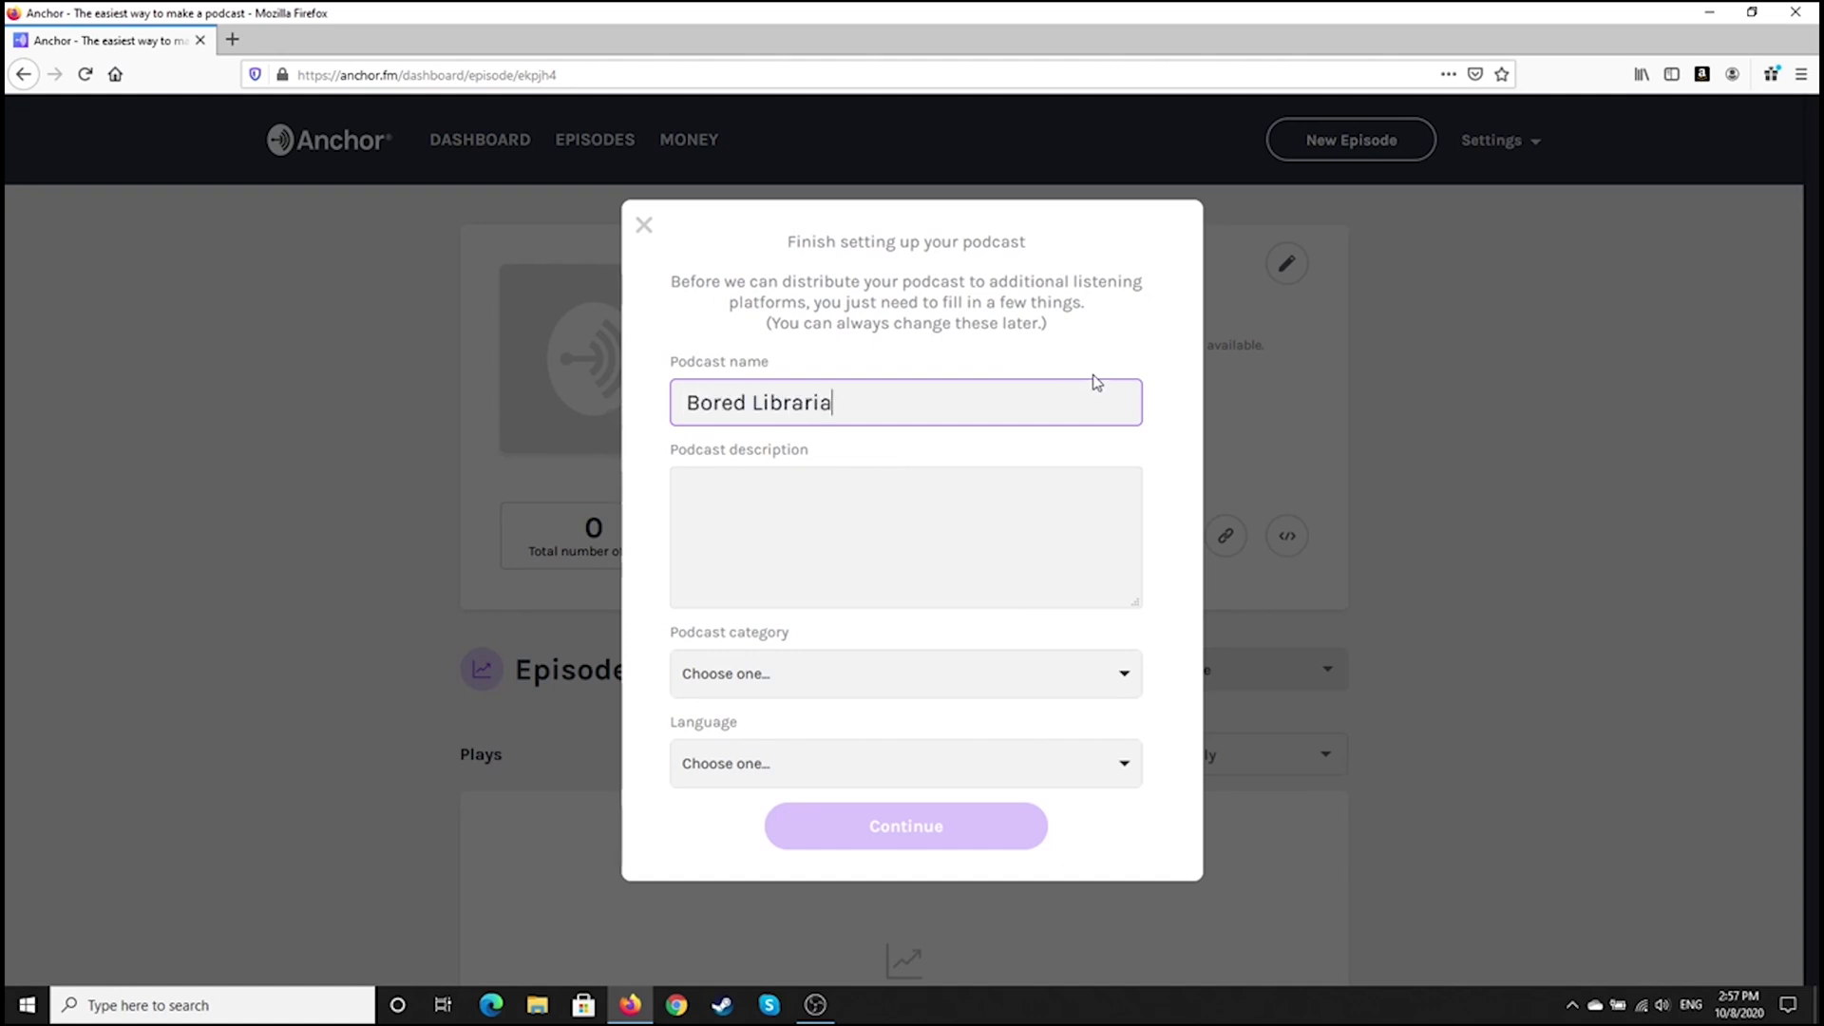
type("ns Alternativ")
key("BackSpace")
key("BackSpace")
type("e")
left_click(1009, 511)
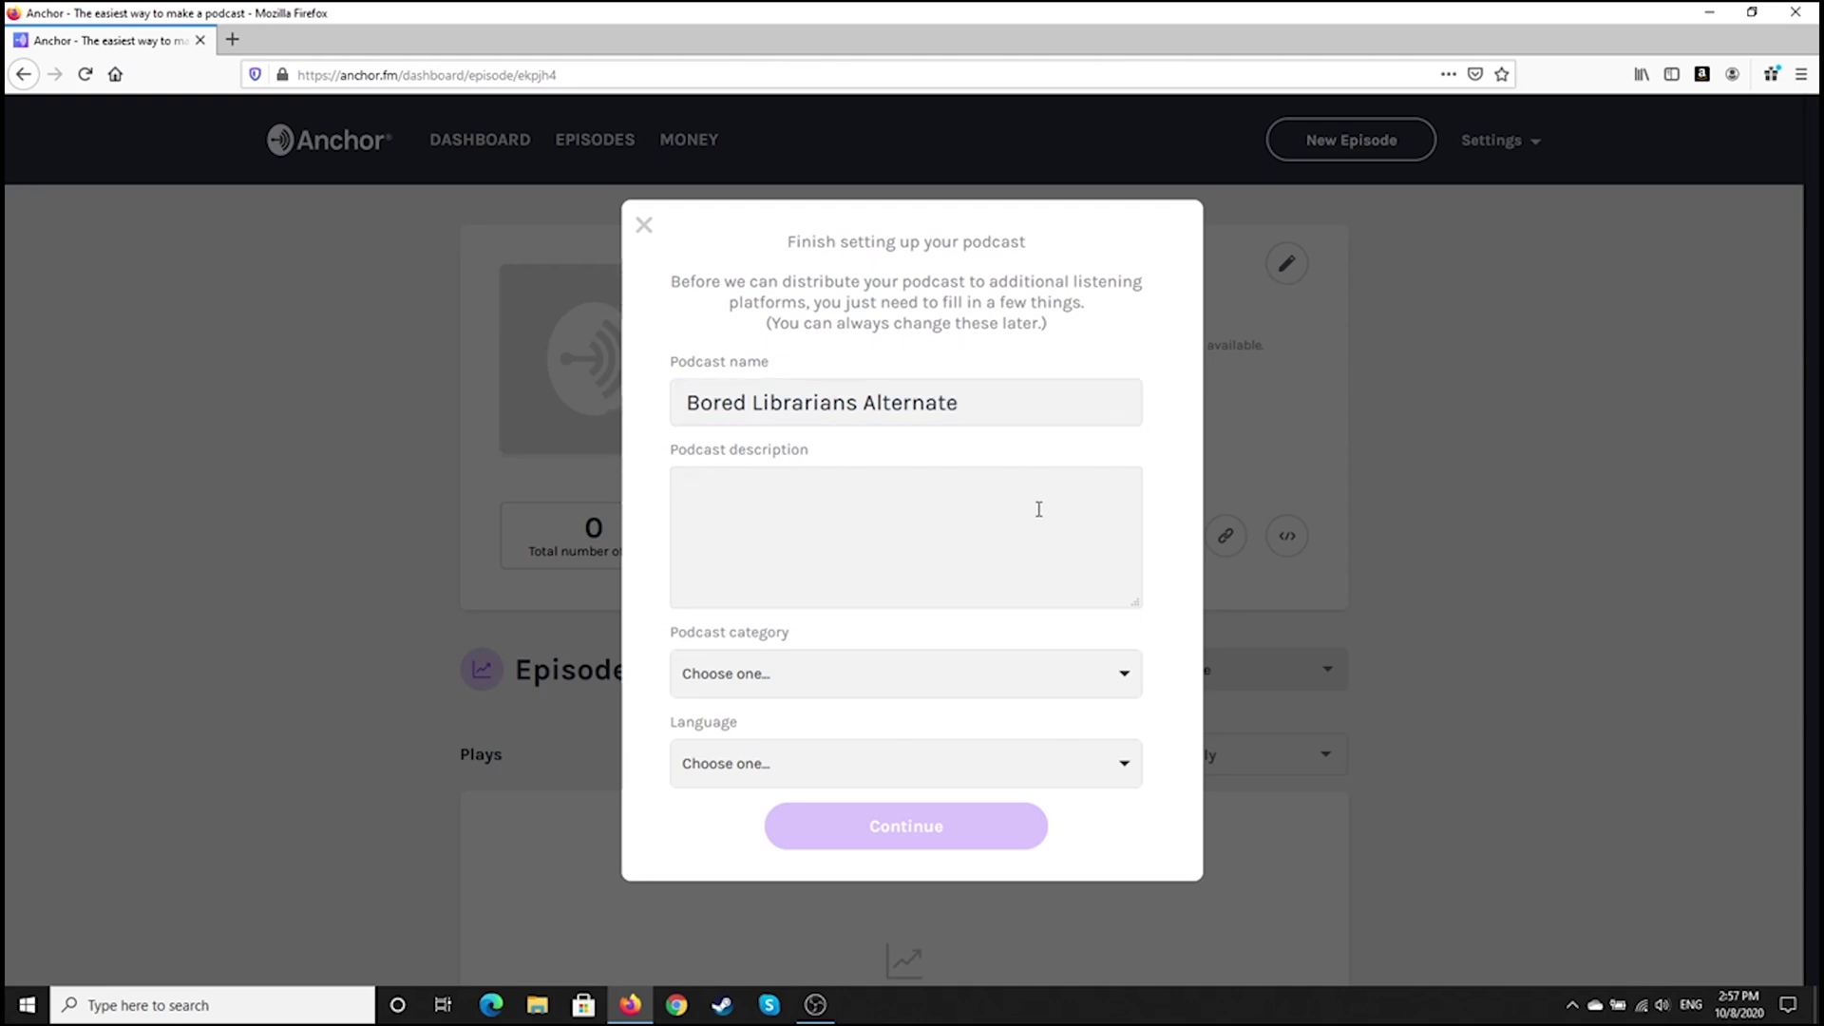
type("For education purposes")
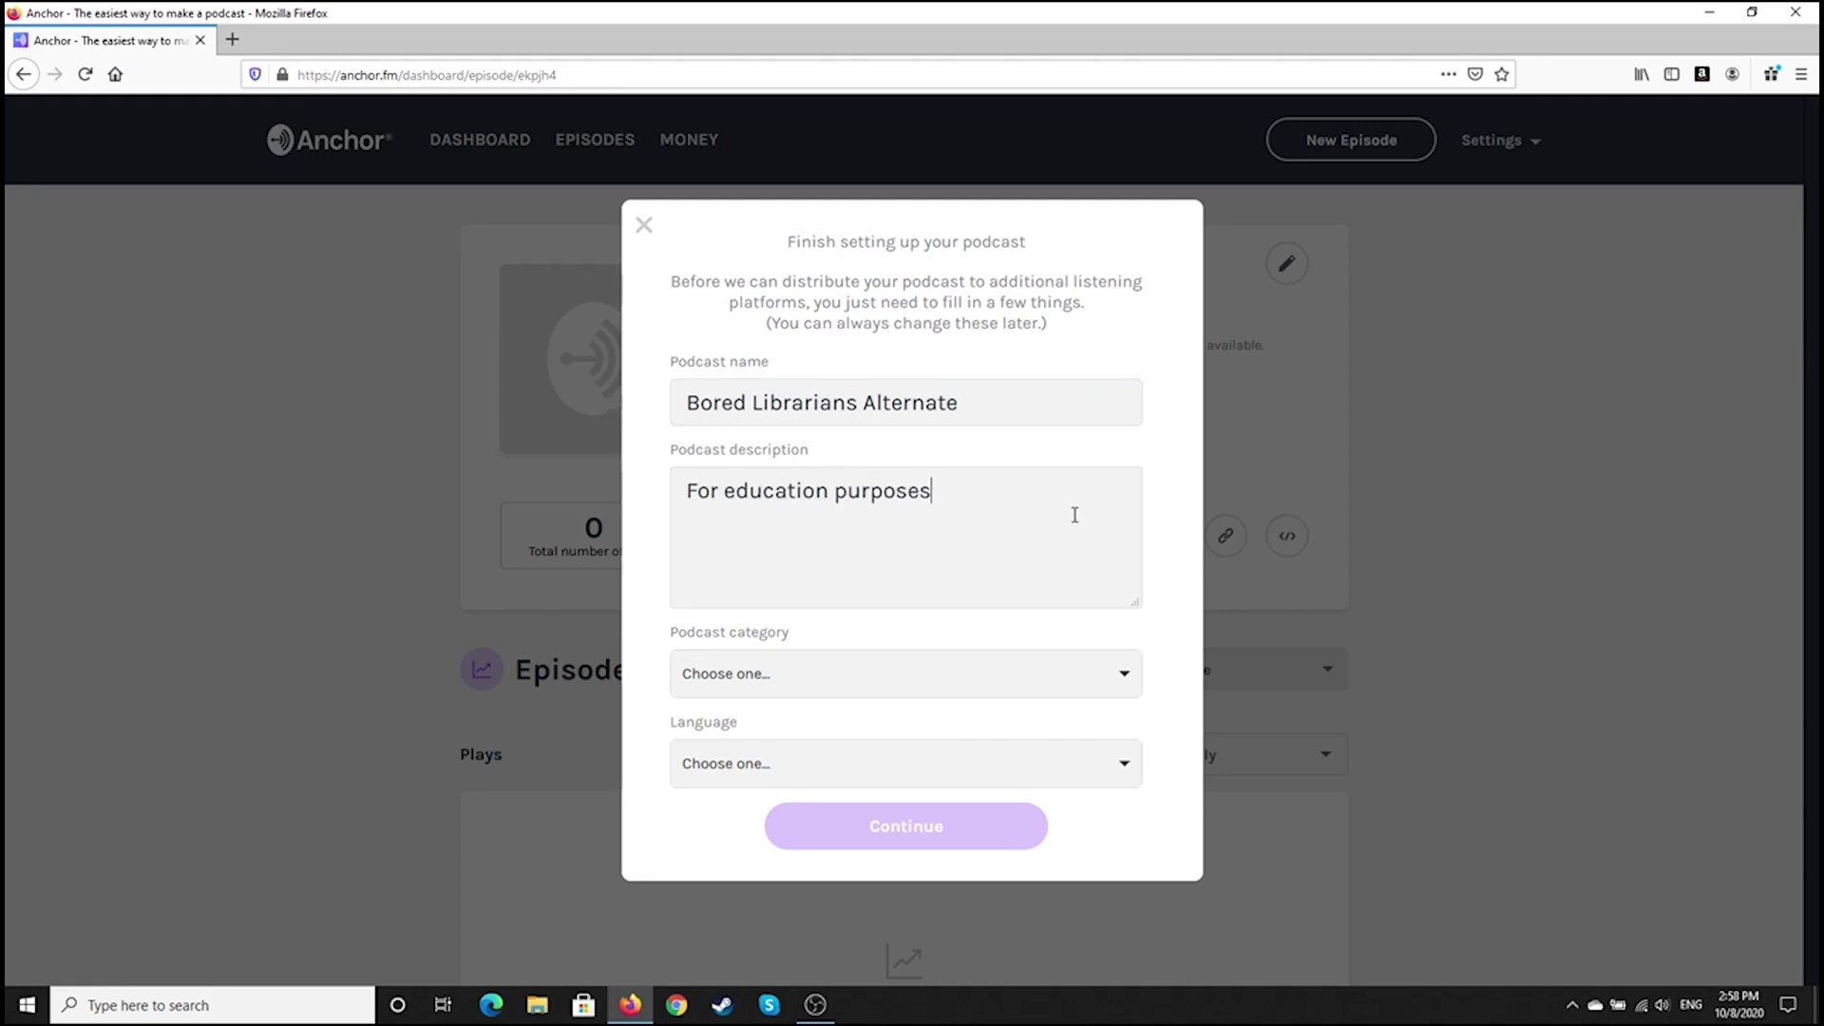
Set the podcast category to Education and the language to English, then submit the setup
left_click(877, 673)
scroll(929, 810, "down", 6)
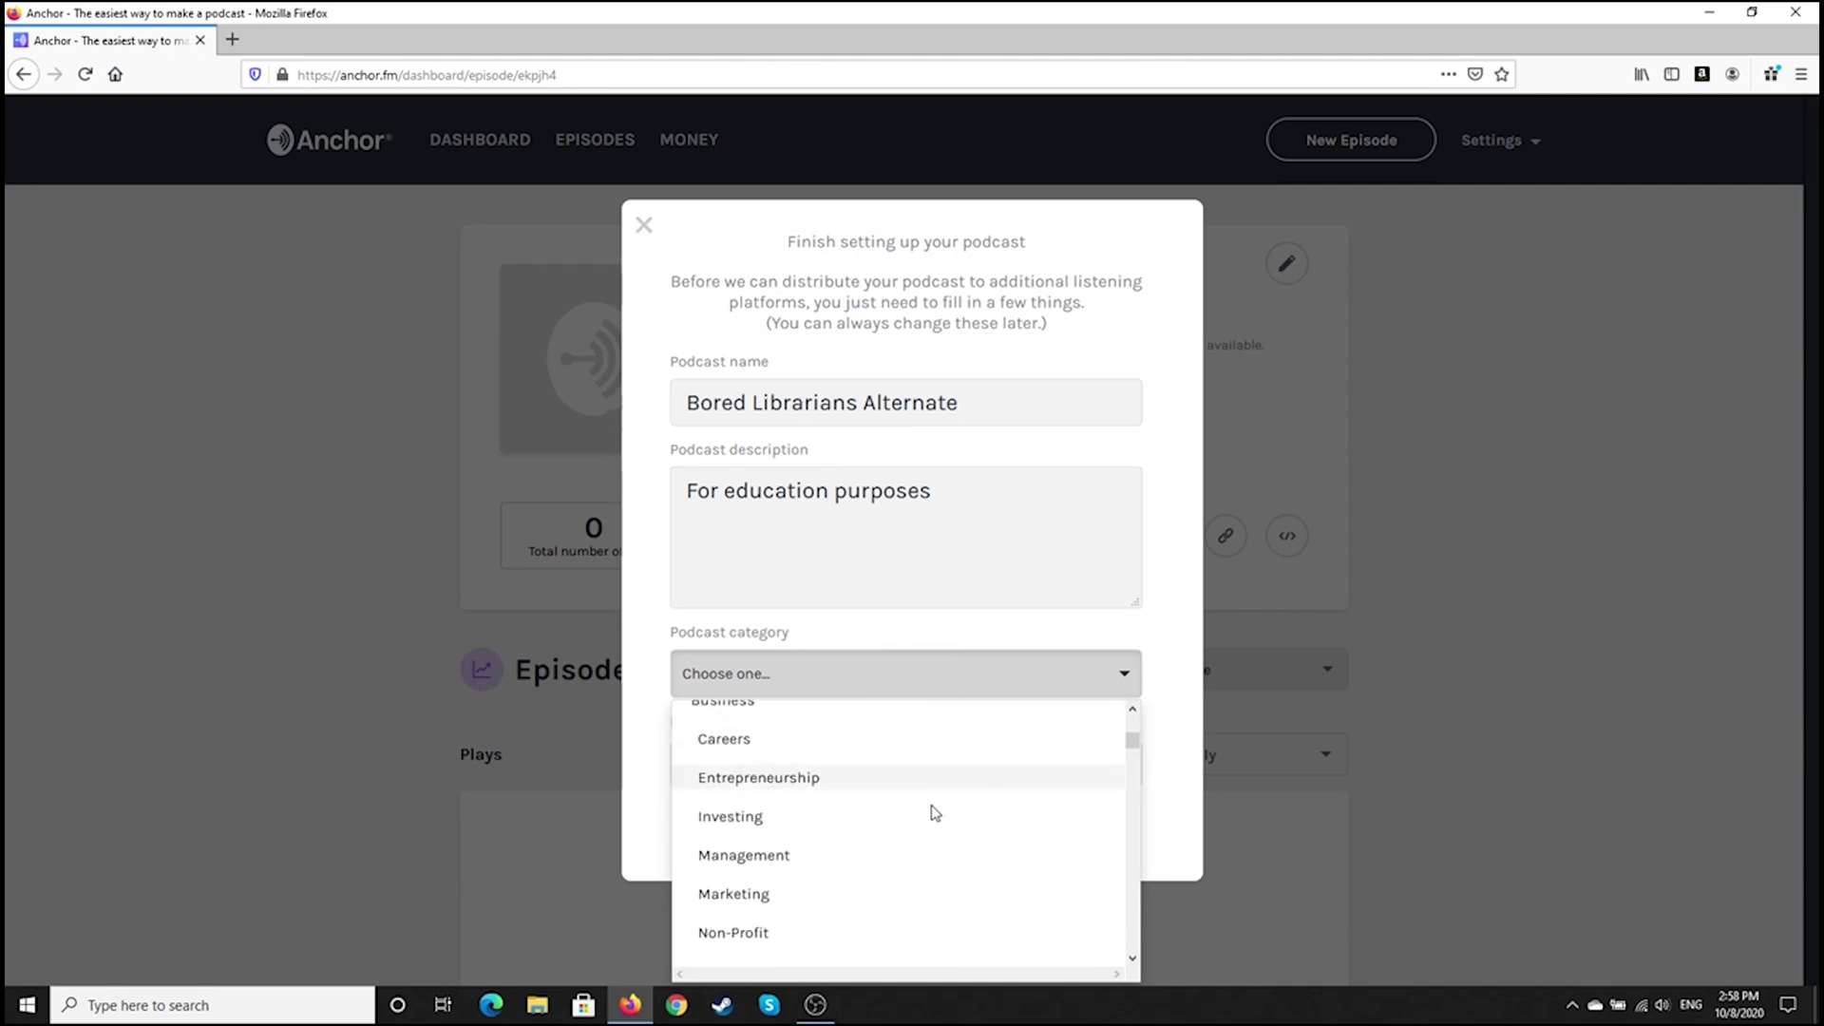
scroll(899, 823, "up", 1)
scroll(903, 822, "down", 2)
scroll(851, 827, "down", 3)
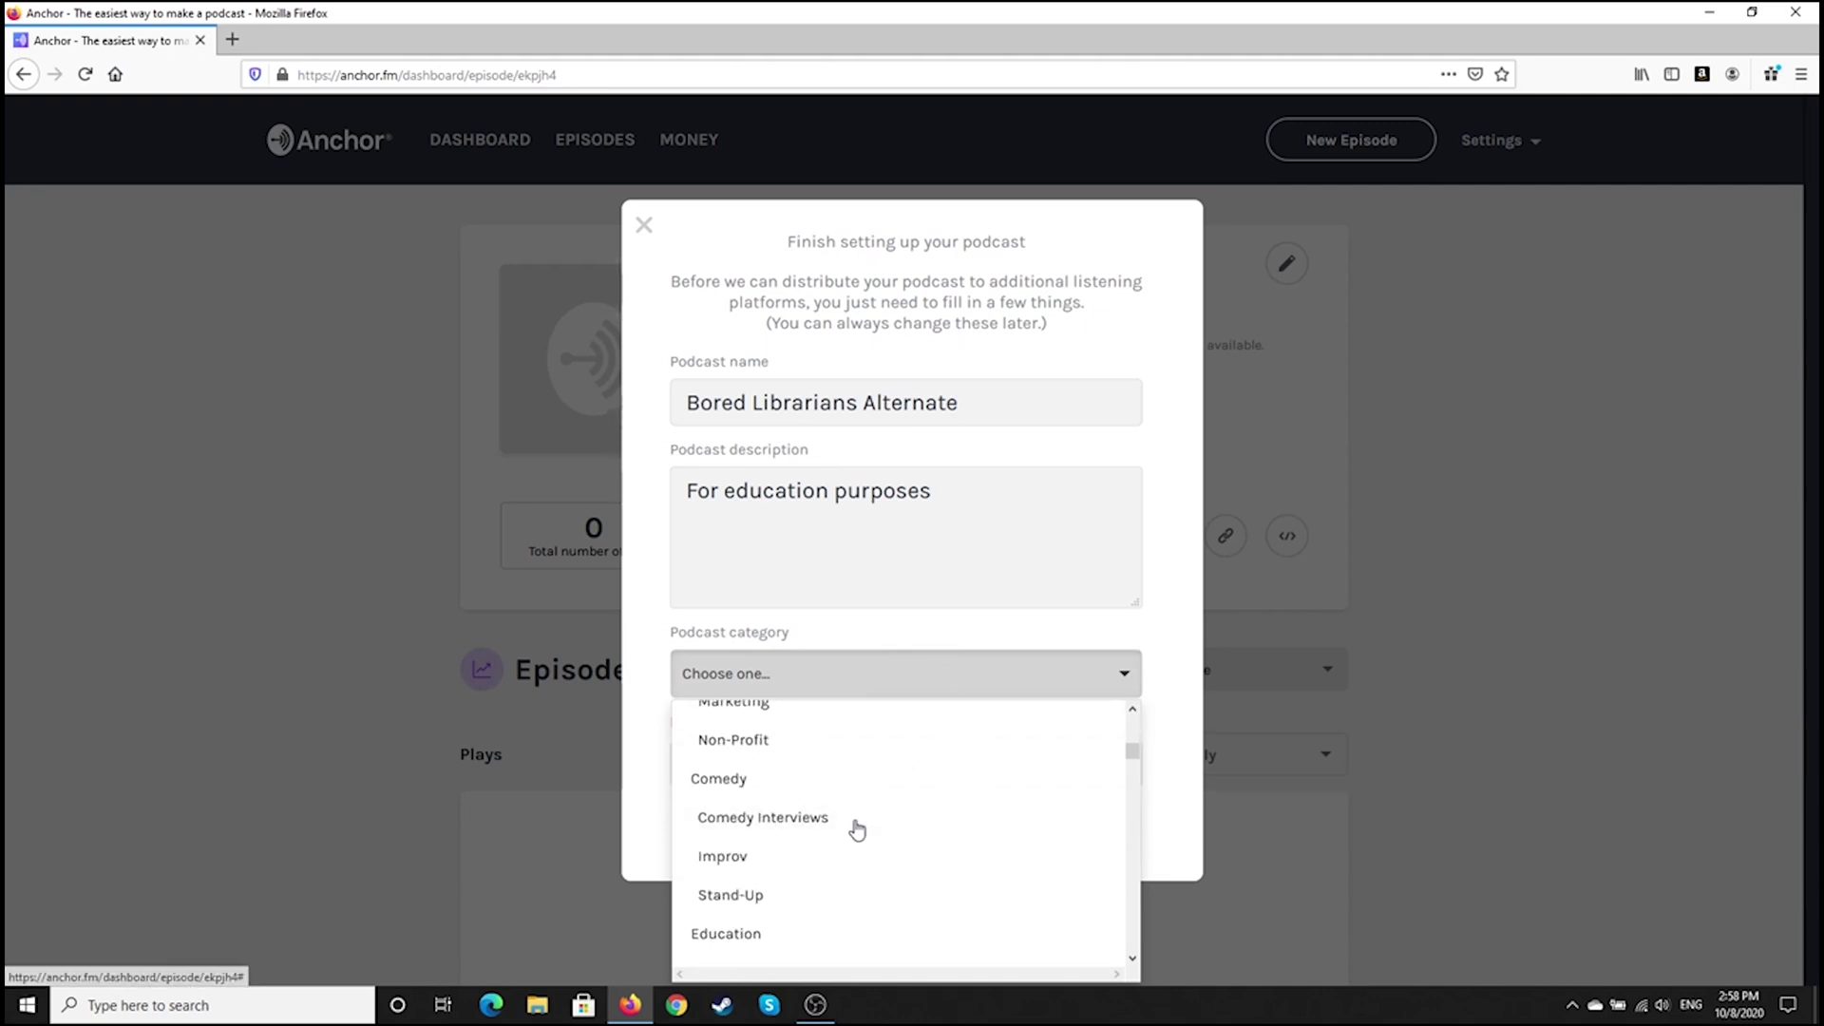
scroll(835, 786, "up", 1)
left_click(793, 741)
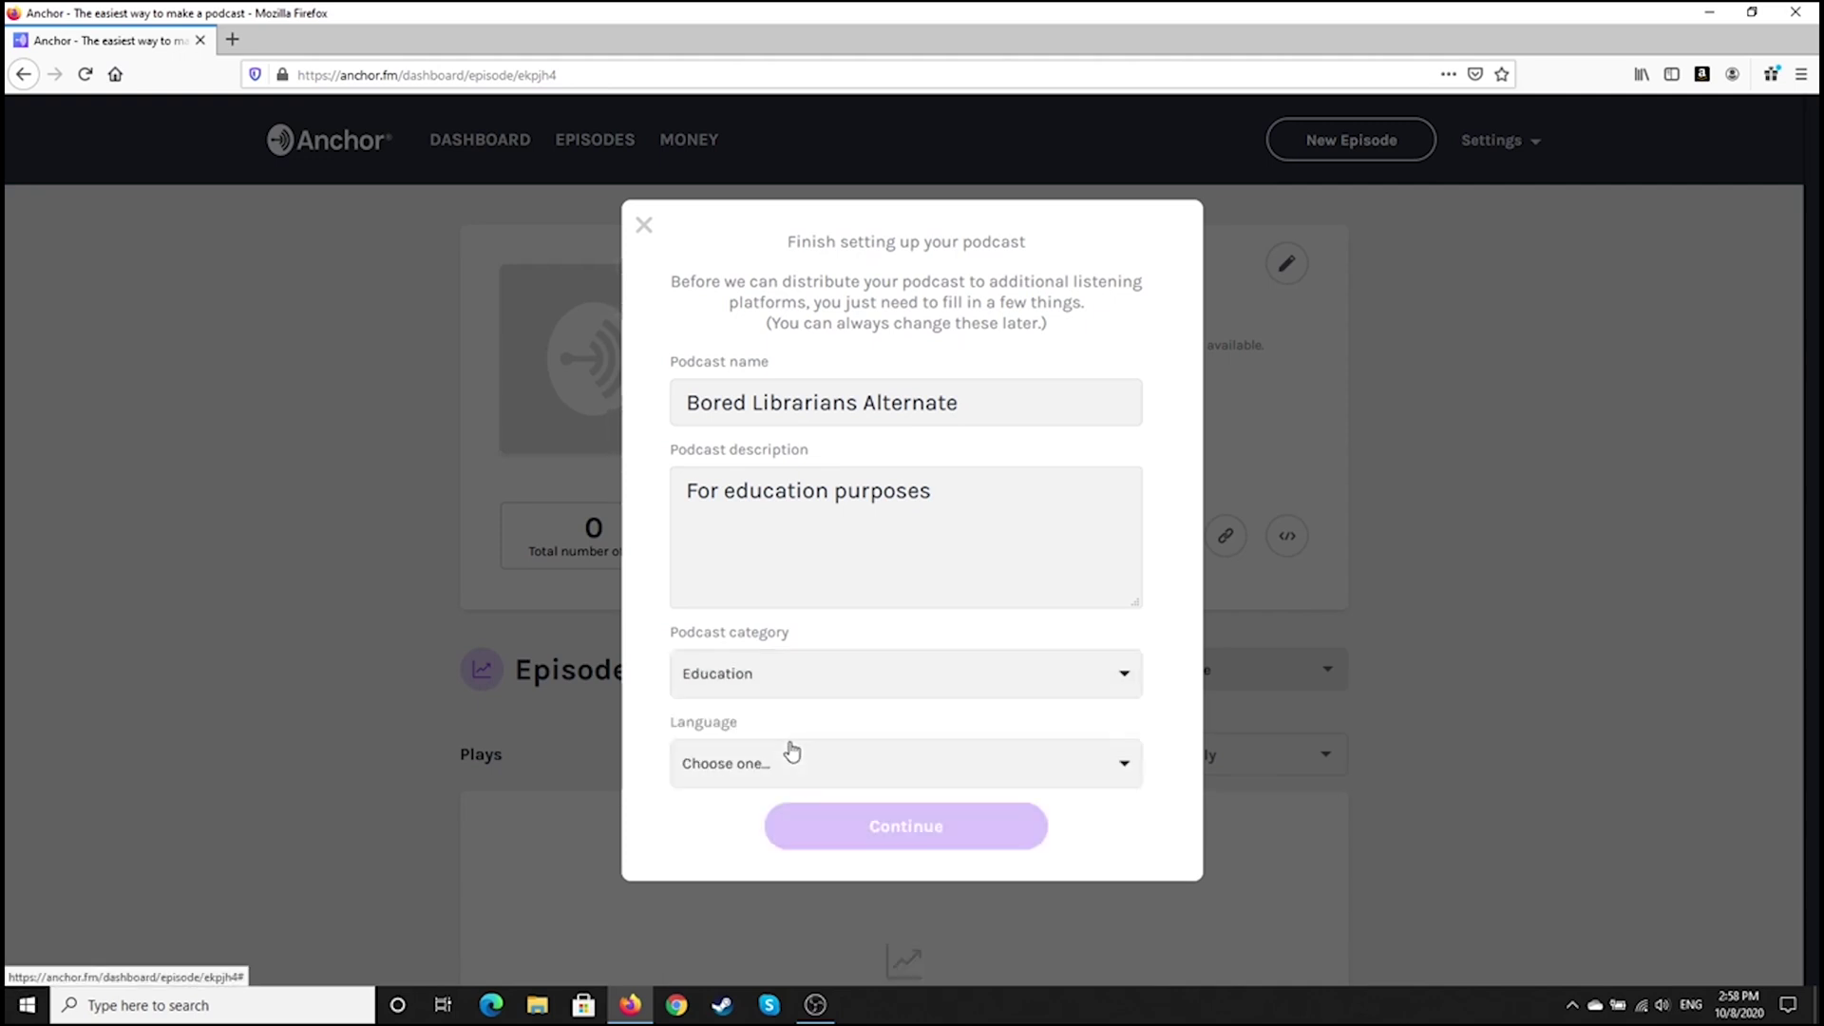
left_click(836, 766)
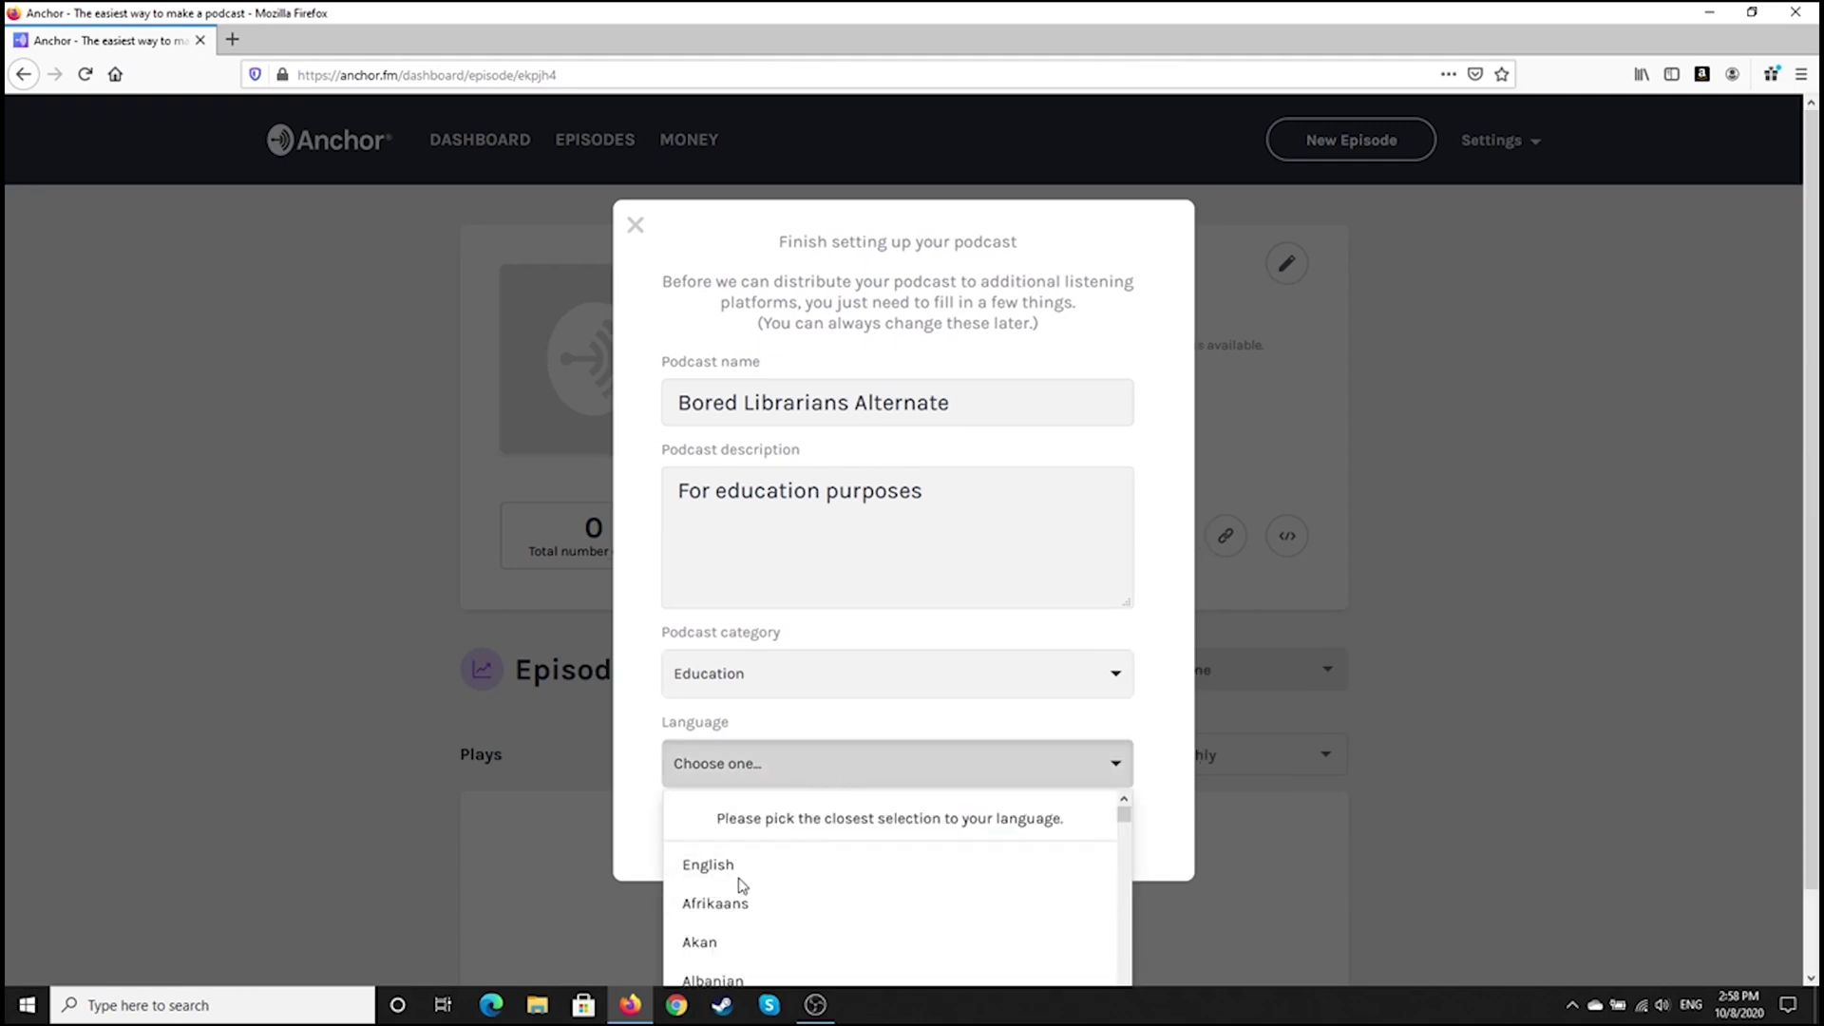
left_click(737, 867)
left_click(865, 837)
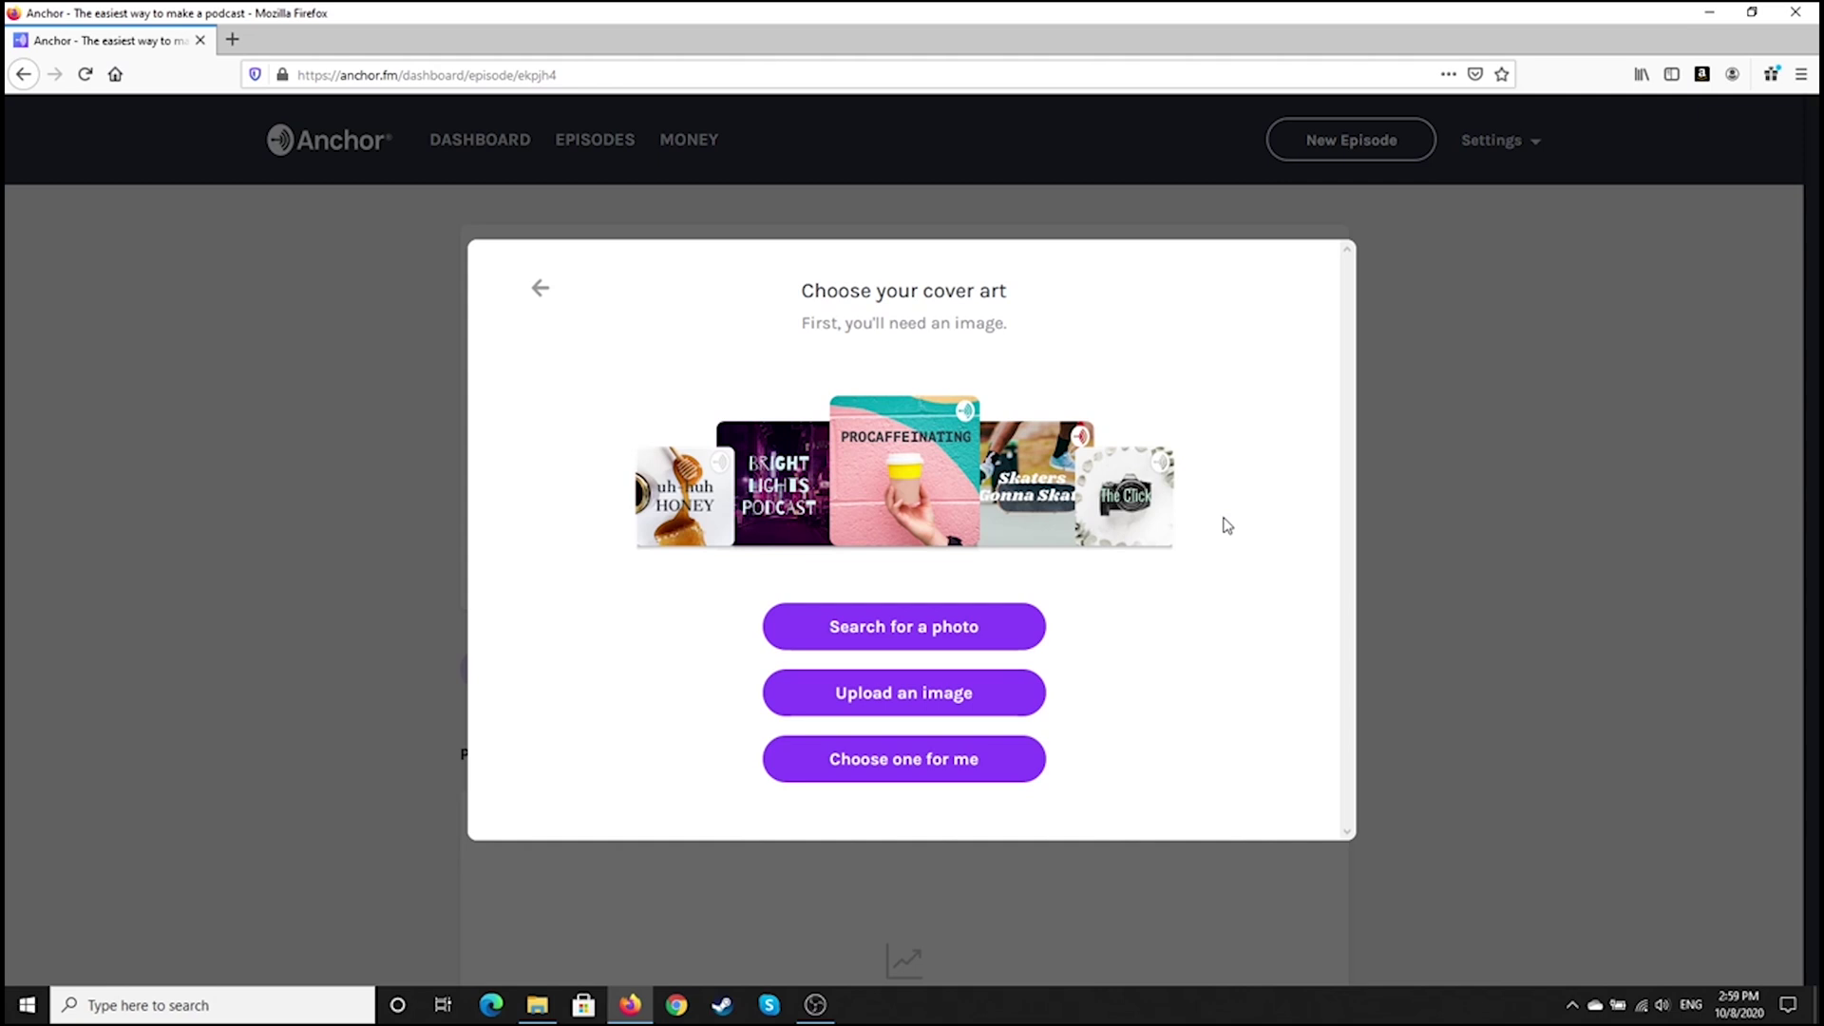
Use the podcast_logo image as cover art, keeping the crop and removing the overlaid text
left_click(937, 701)
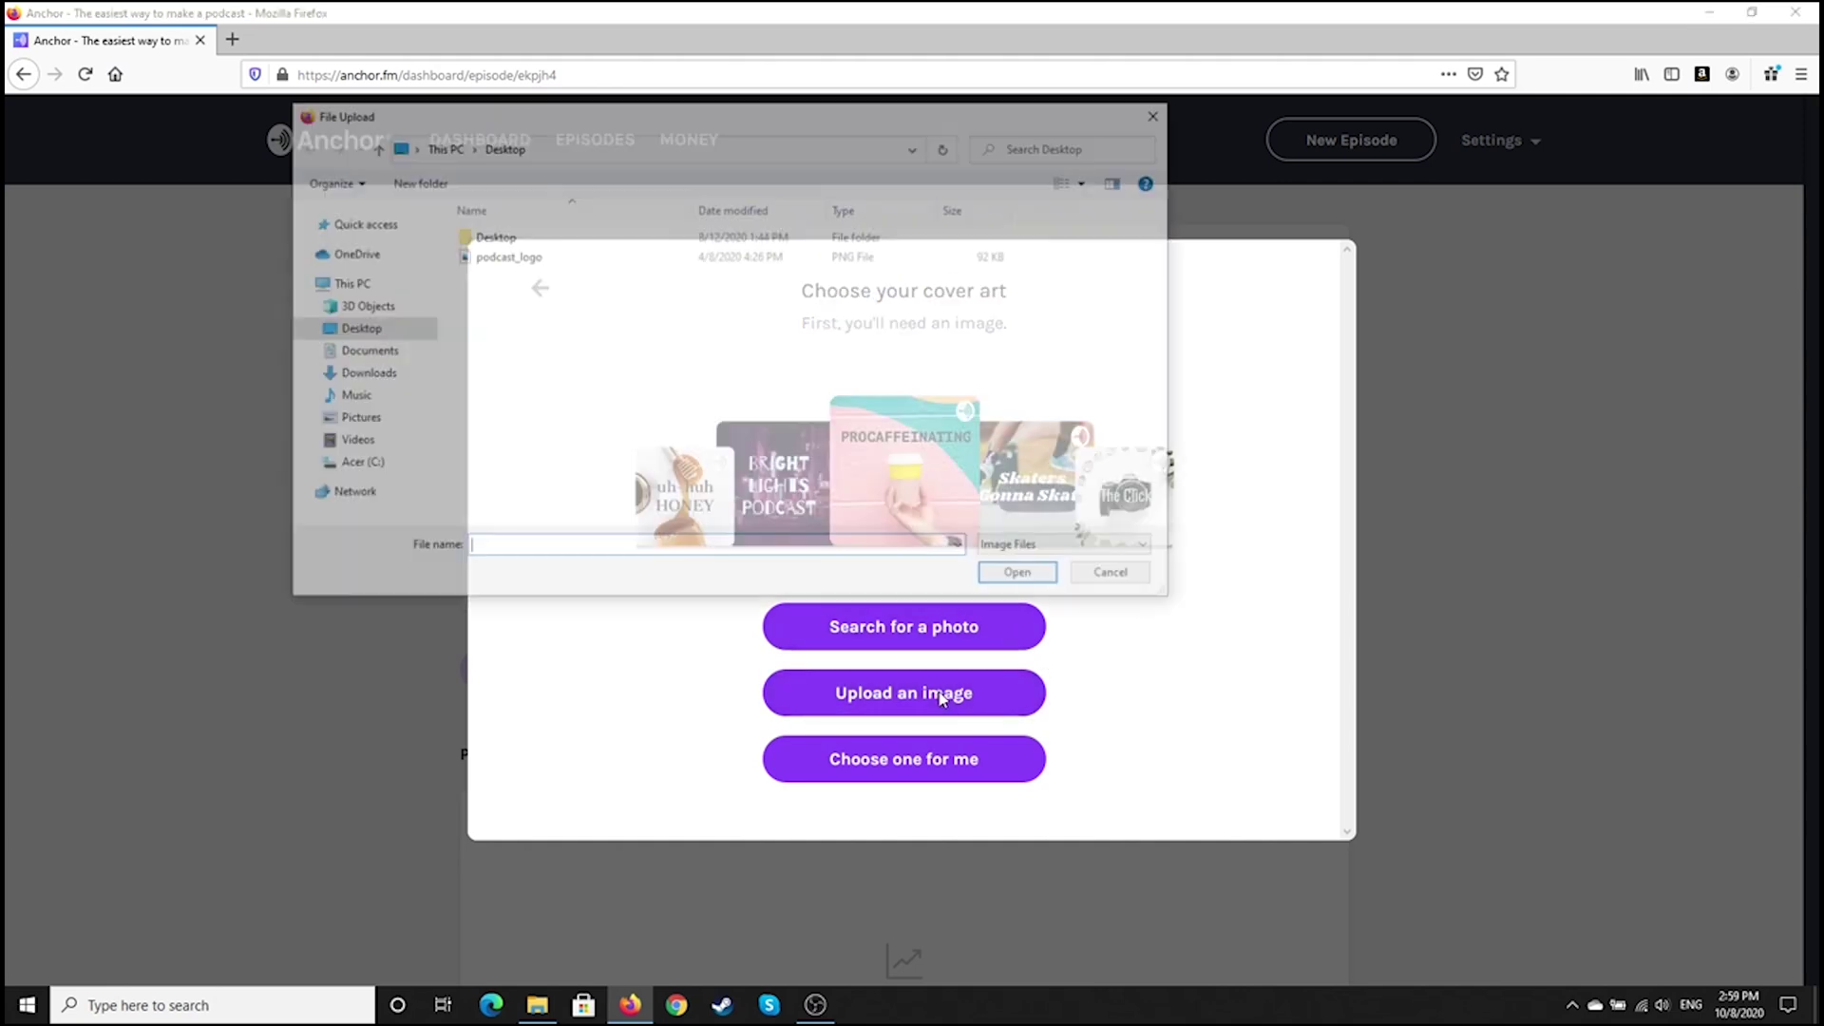
double_click(525, 259)
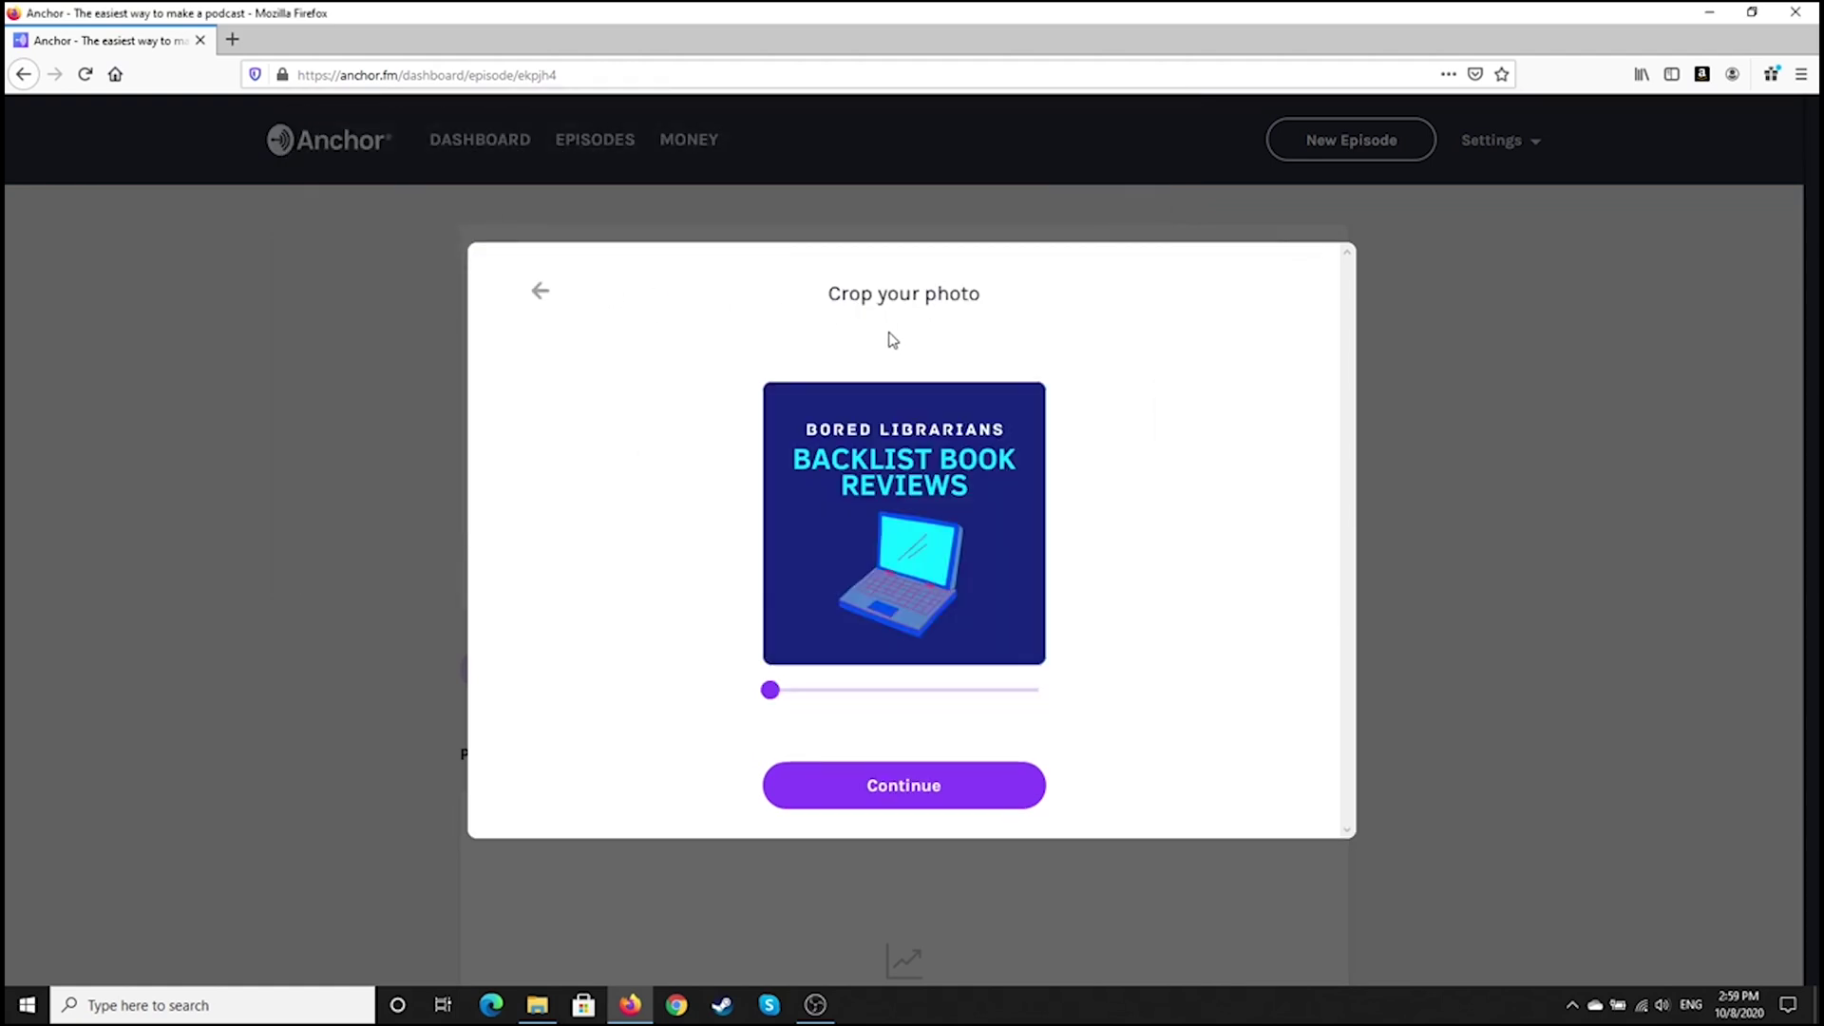
left_click(895, 801)
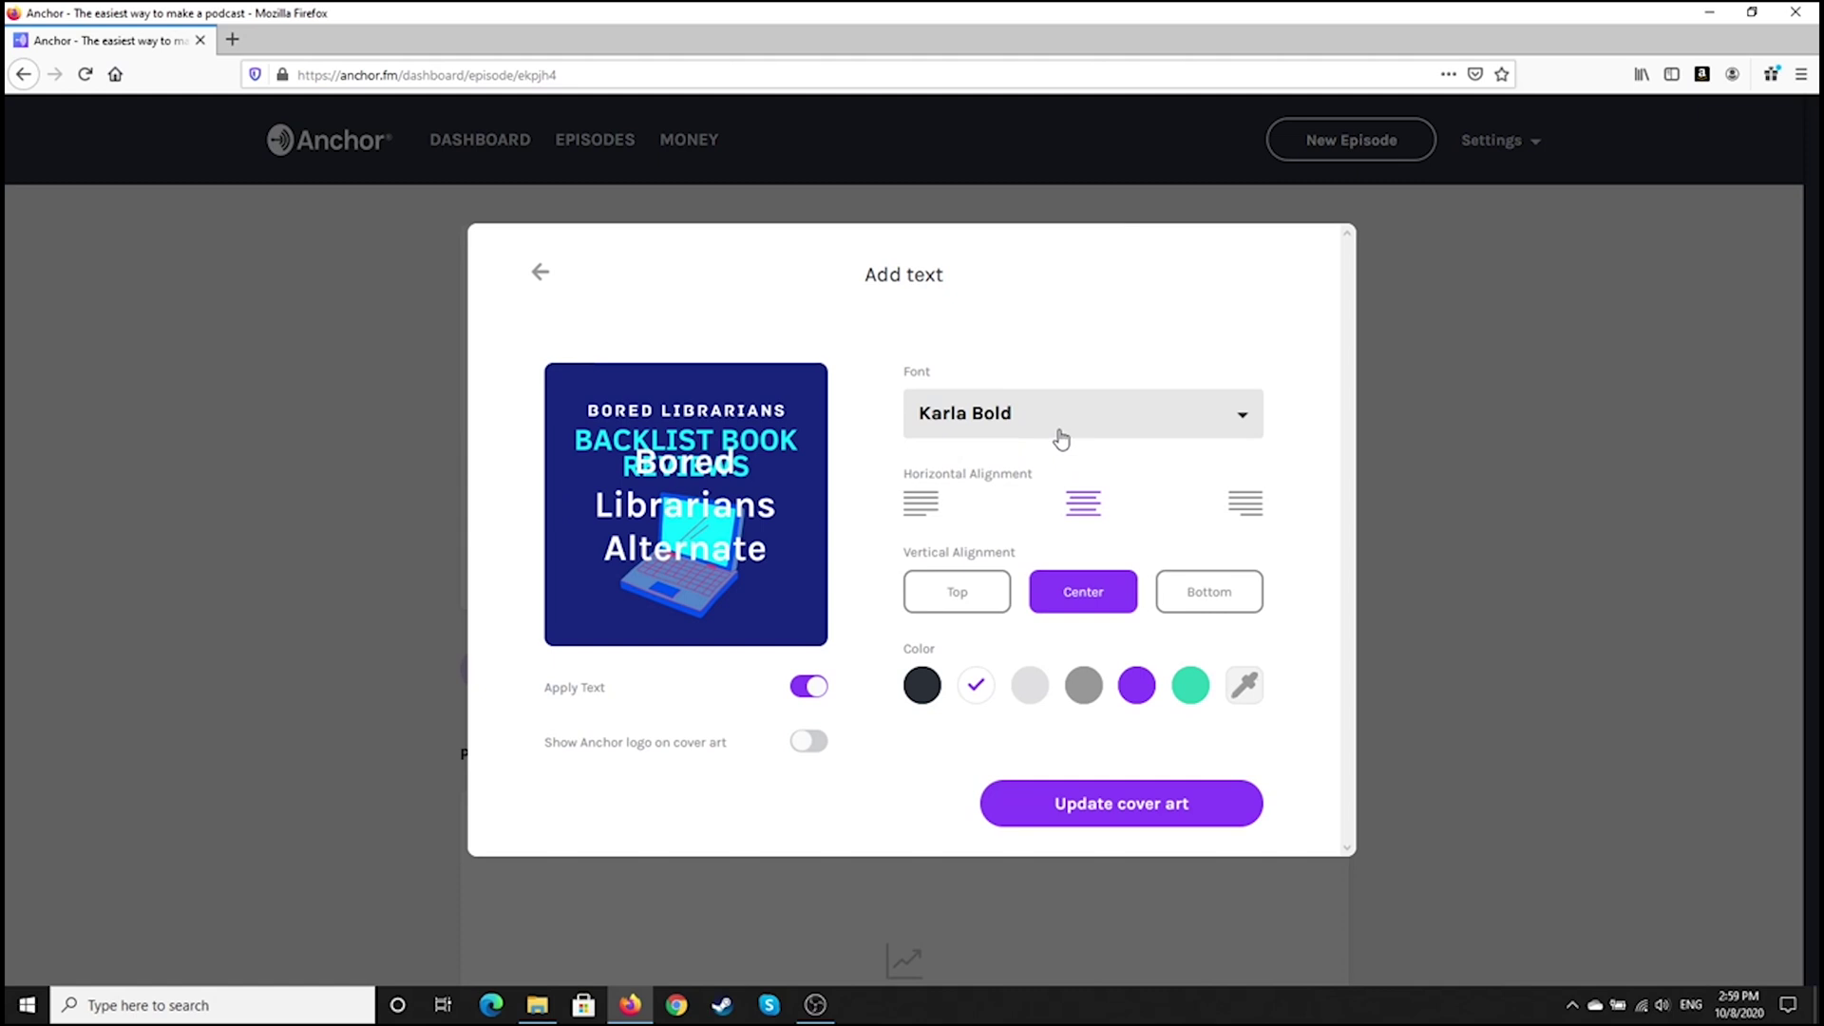
left_click(807, 686)
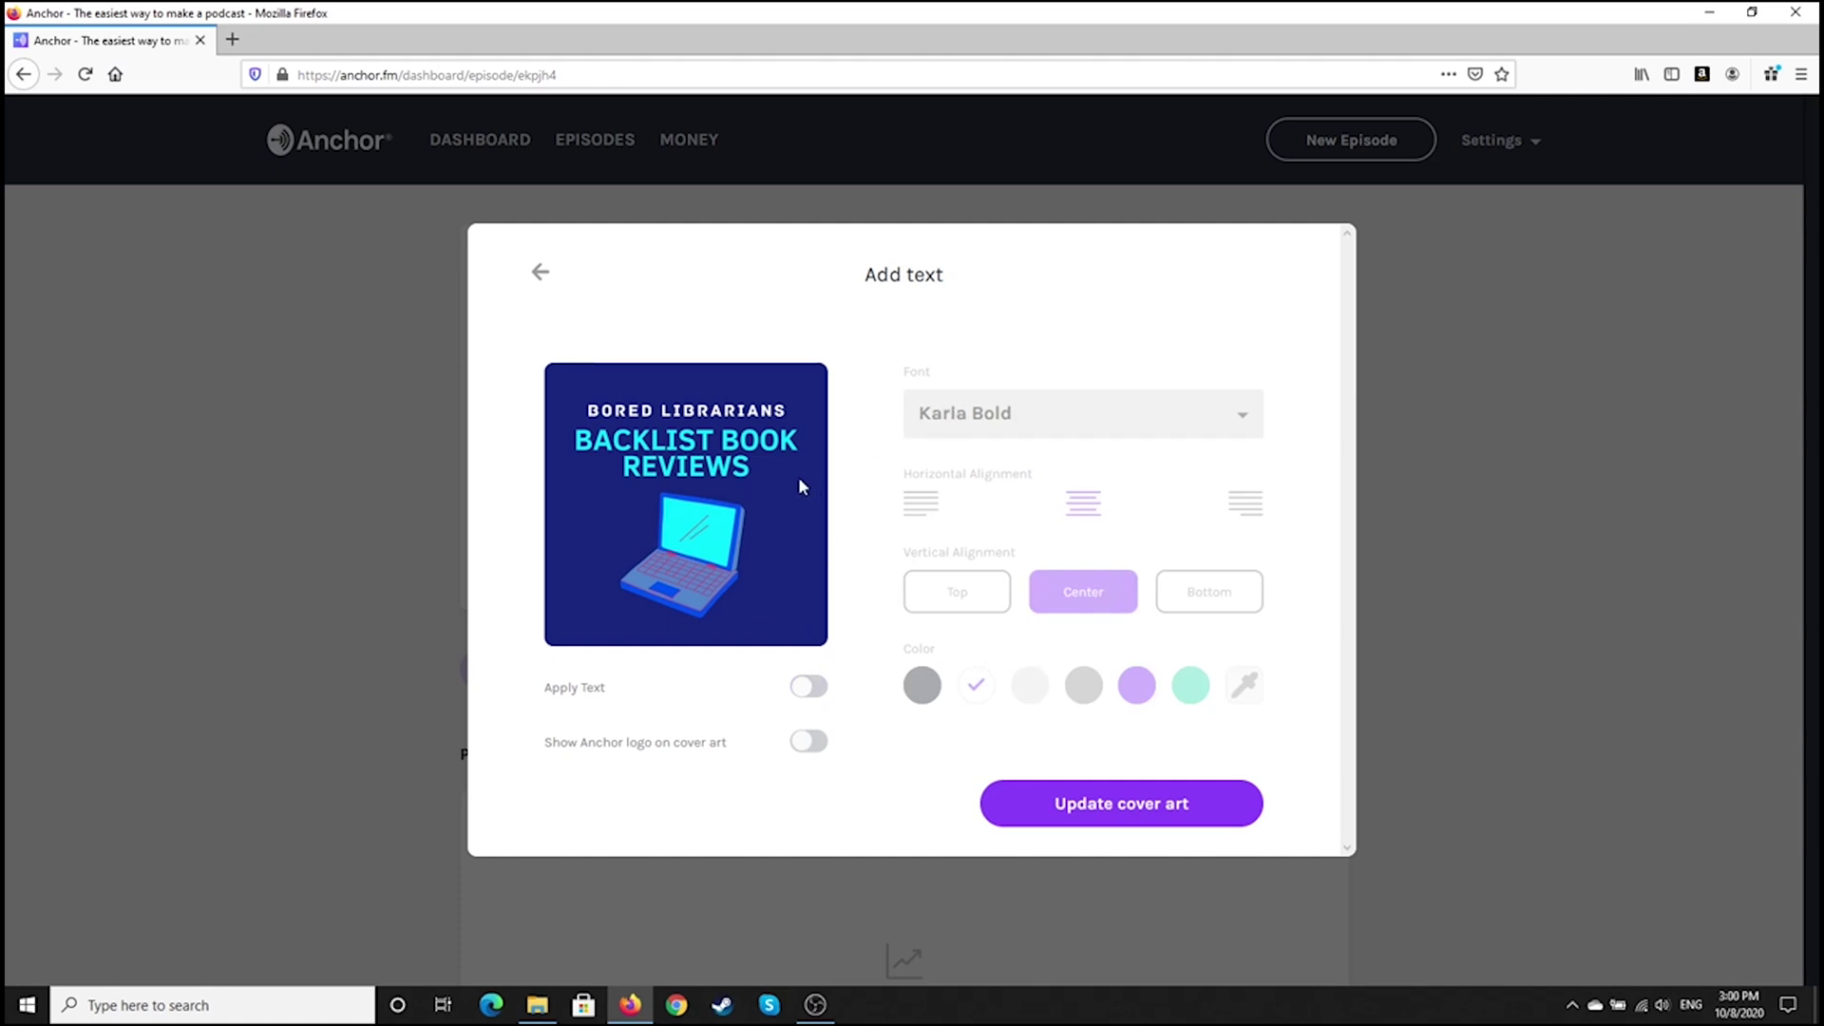
left_click(1140, 801)
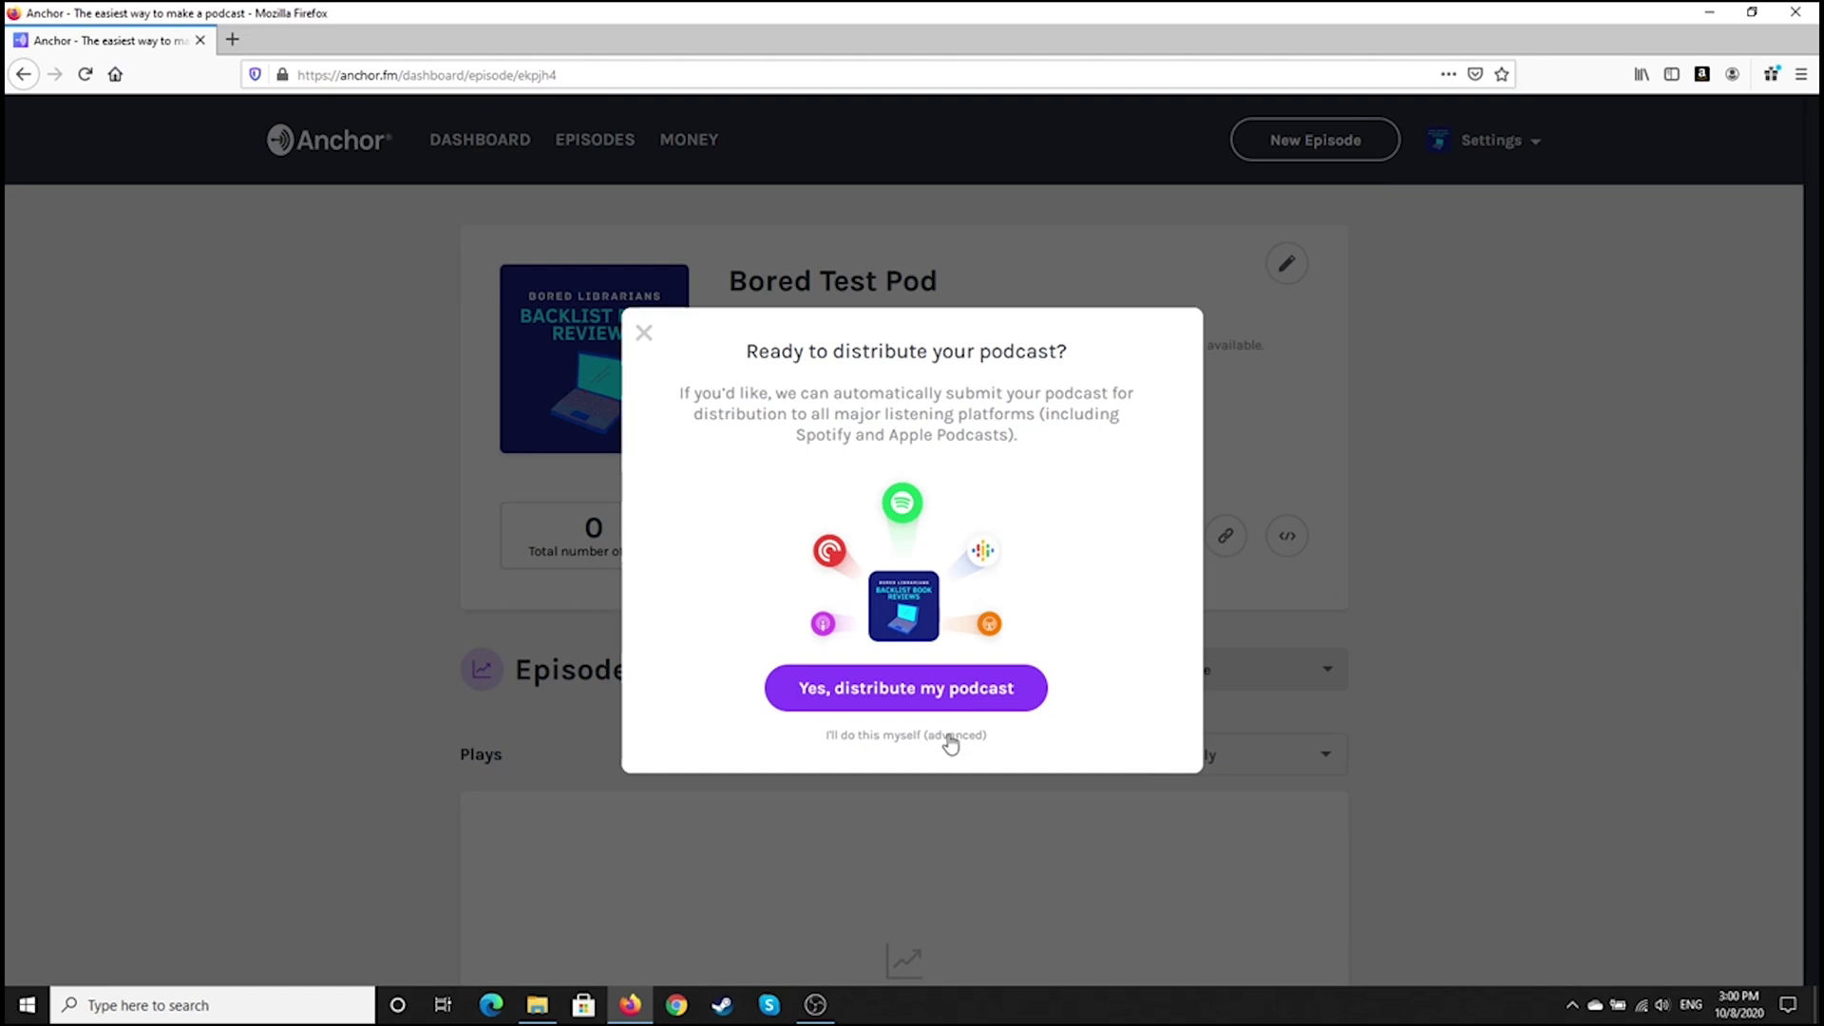
Decline automatic distribution, copy the episode's public link, and open a new browser tab
left_click(955, 736)
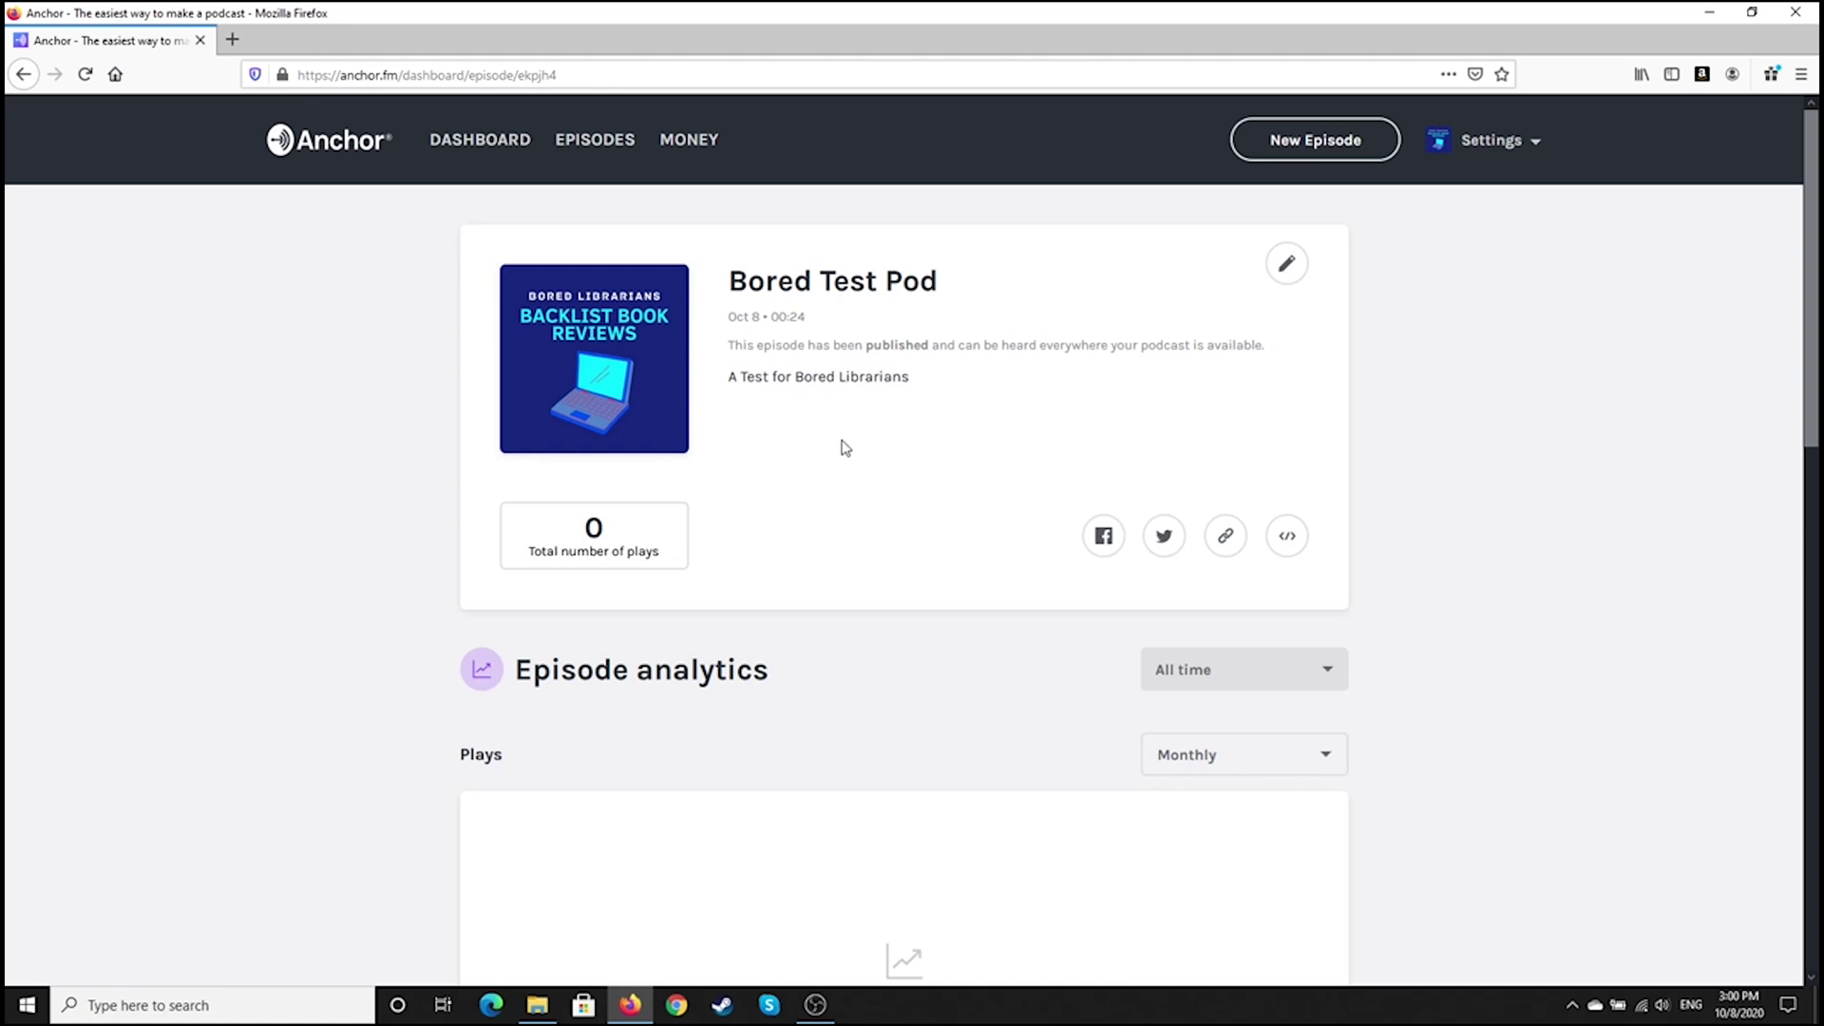
scroll(679, 523, "down", 3)
scroll(684, 544, "down", 2)
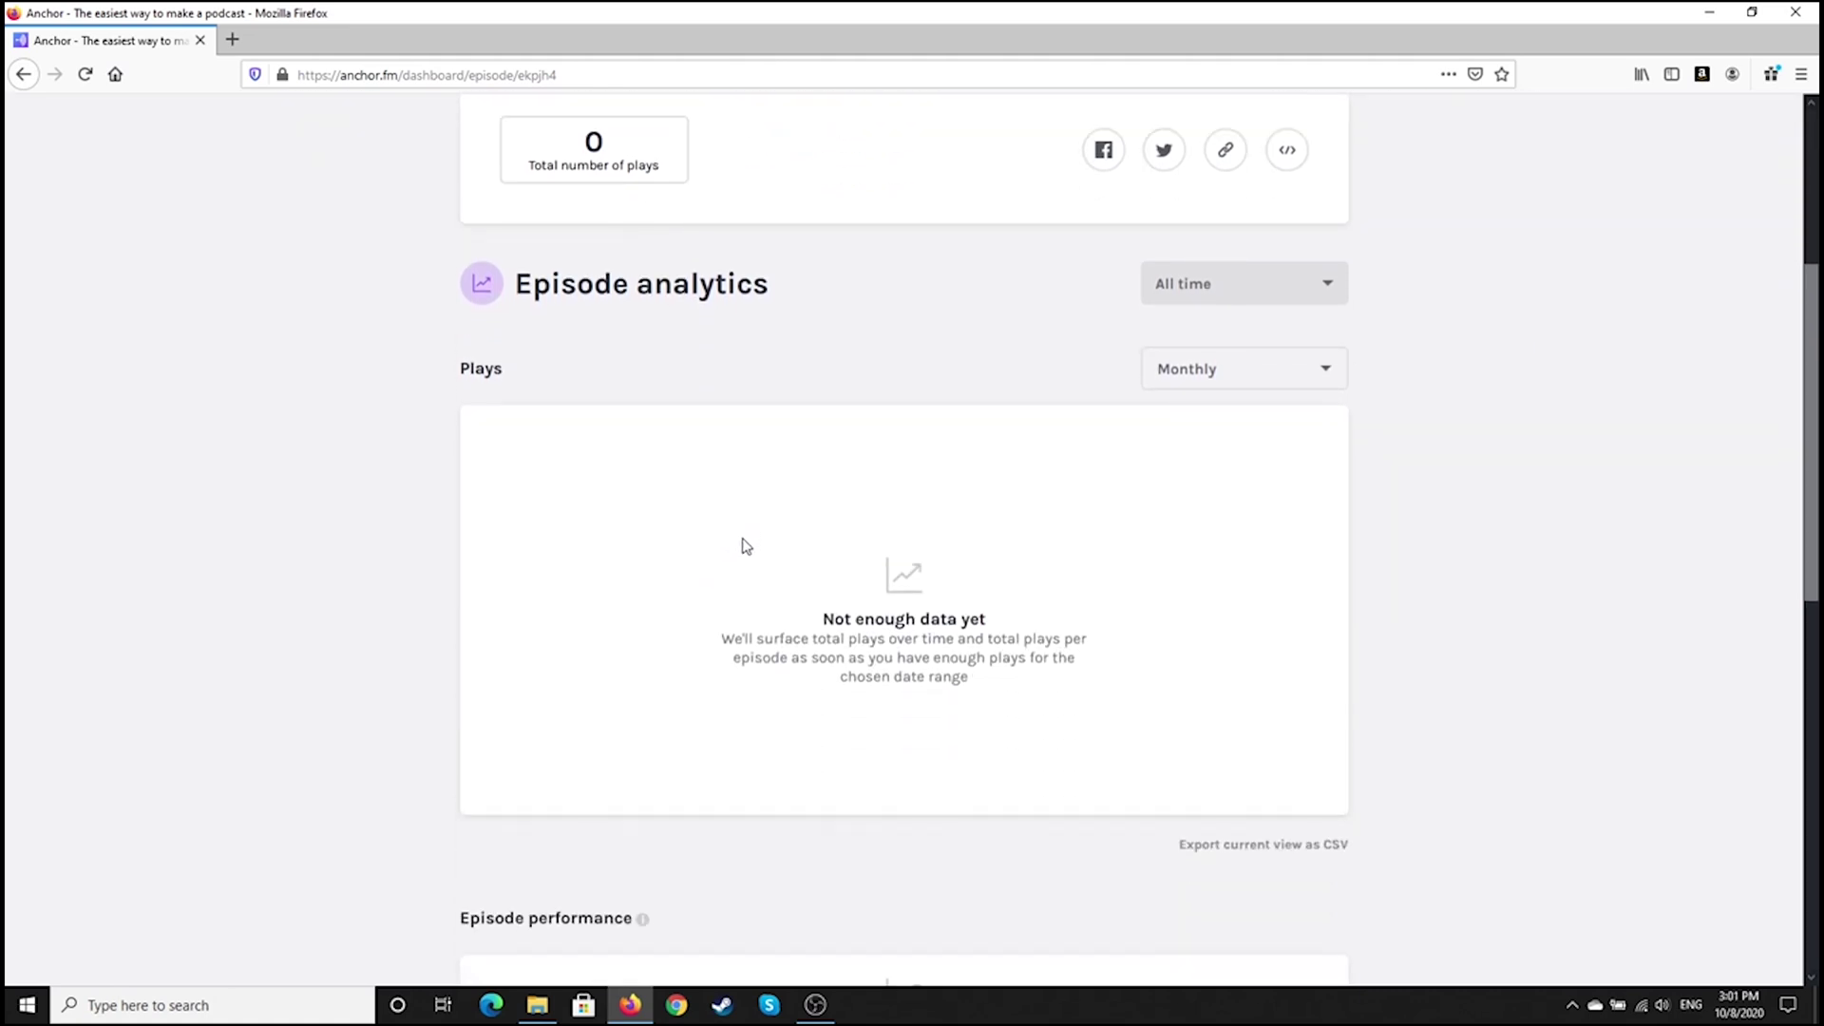
scroll(745, 542, "down", 5)
scroll(737, 573, "up", 10)
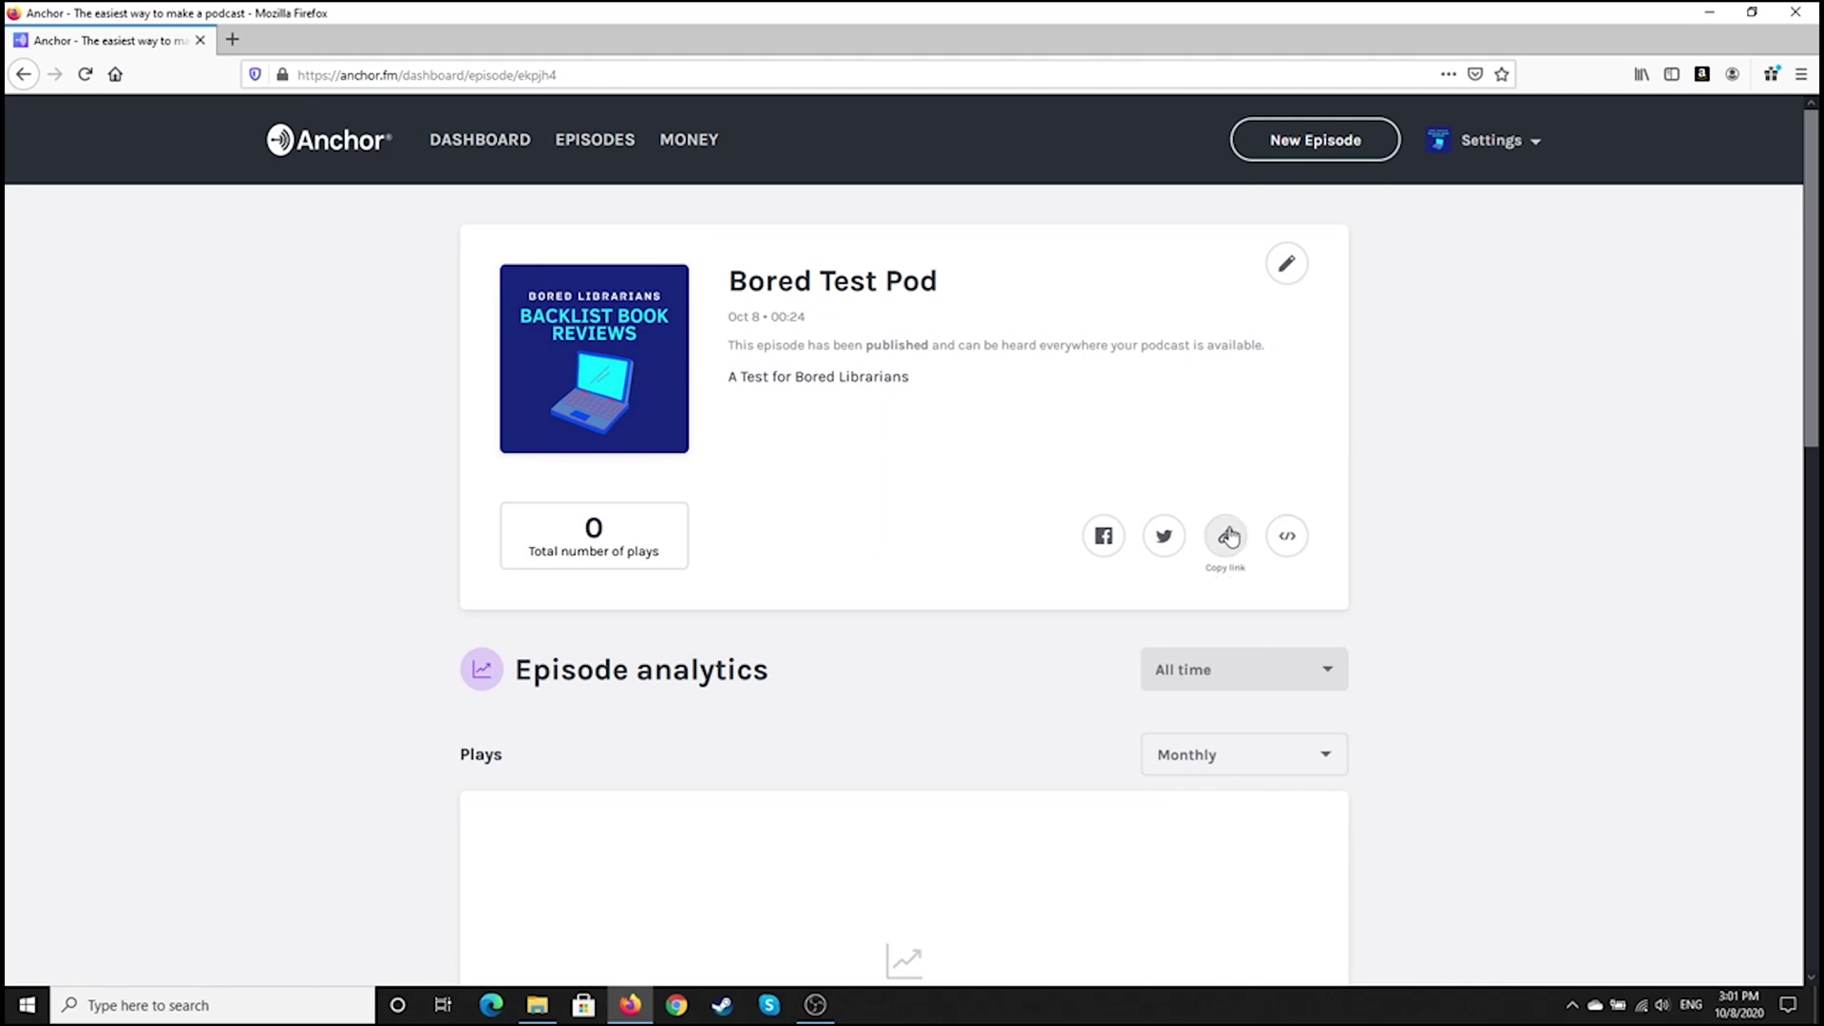
left_click(1231, 535)
left_click(232, 43)
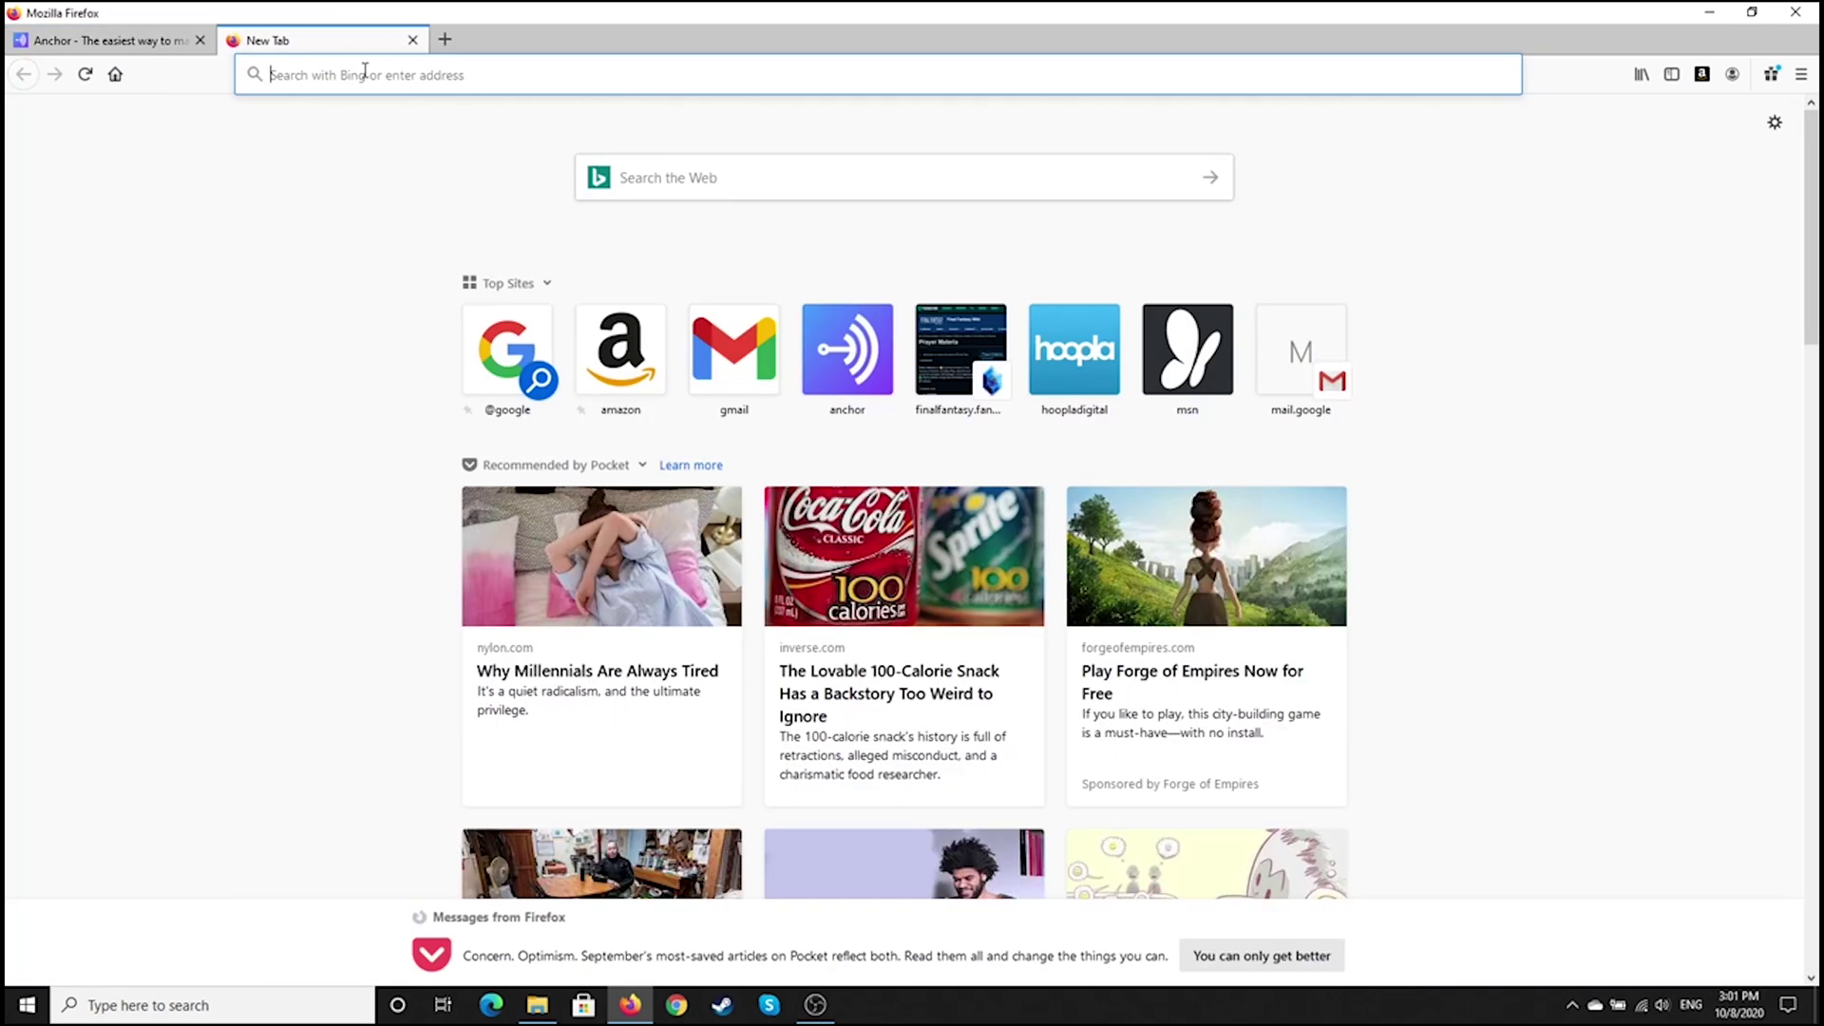
Paste the copied episode link into the new tab, visit it, then play and pause the episode
left_click(385, 77)
right_click(386, 78)
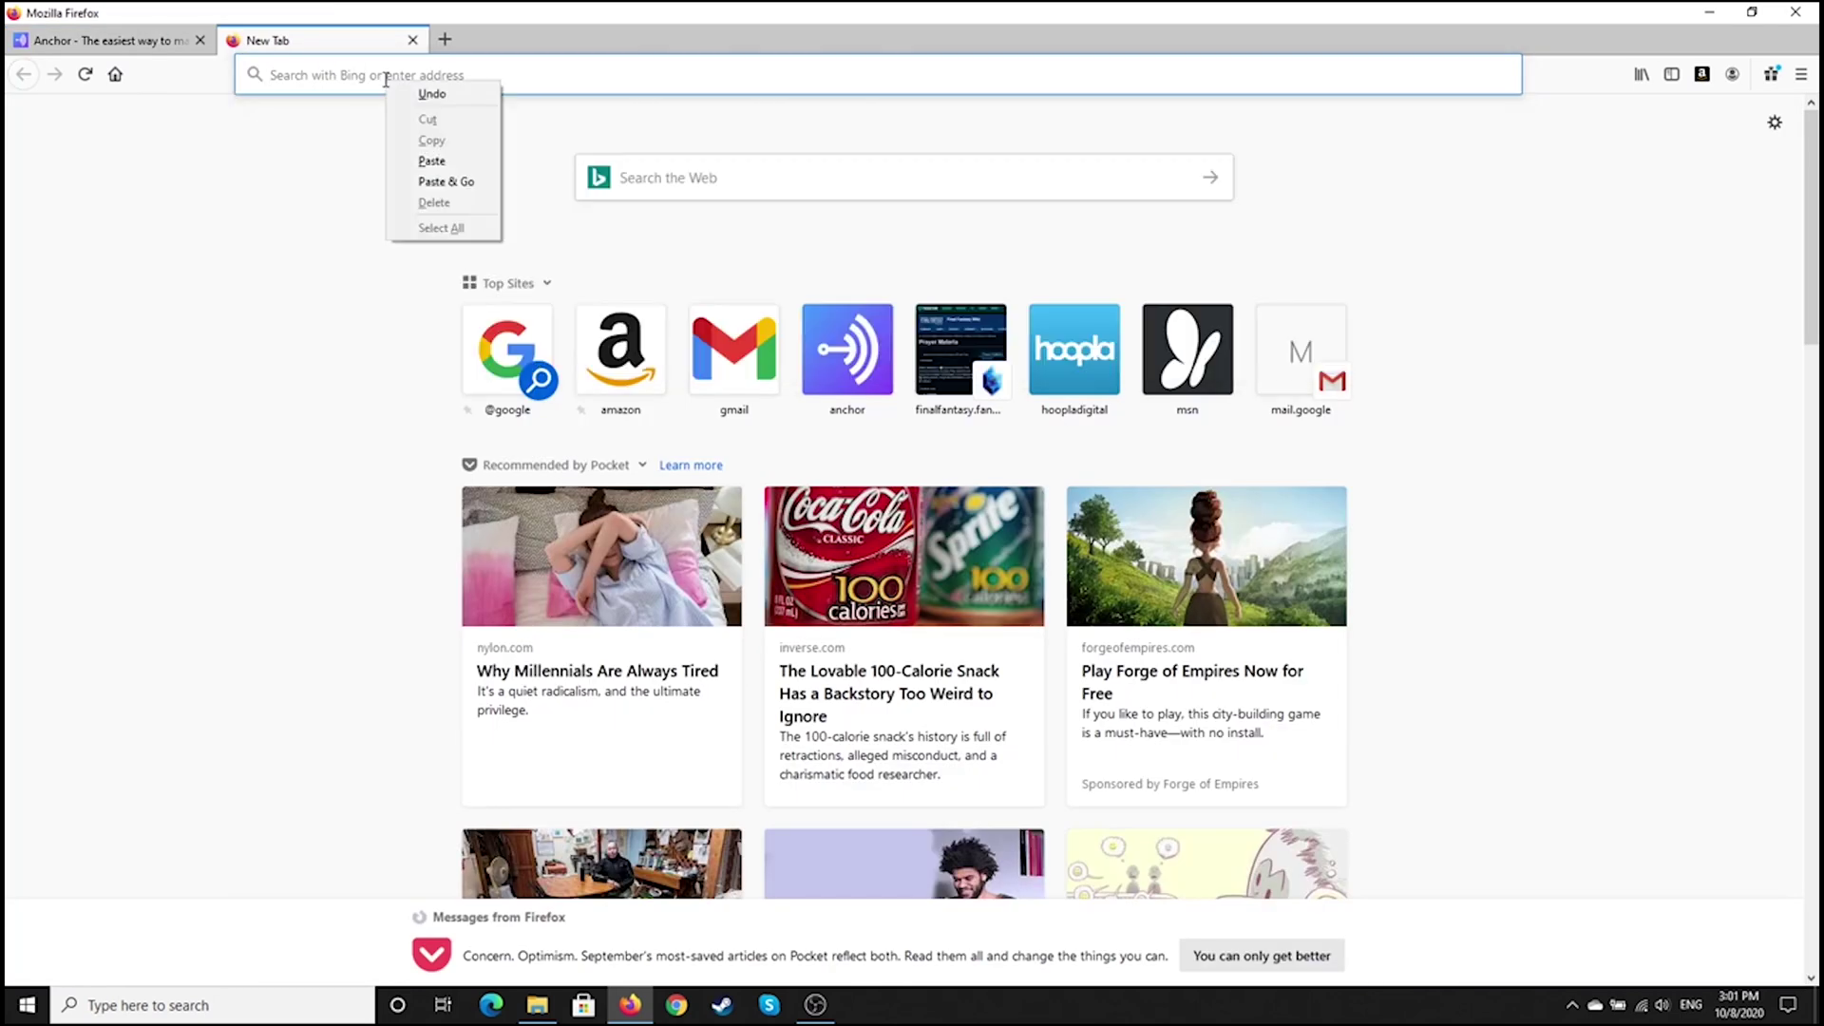
left_click(418, 159)
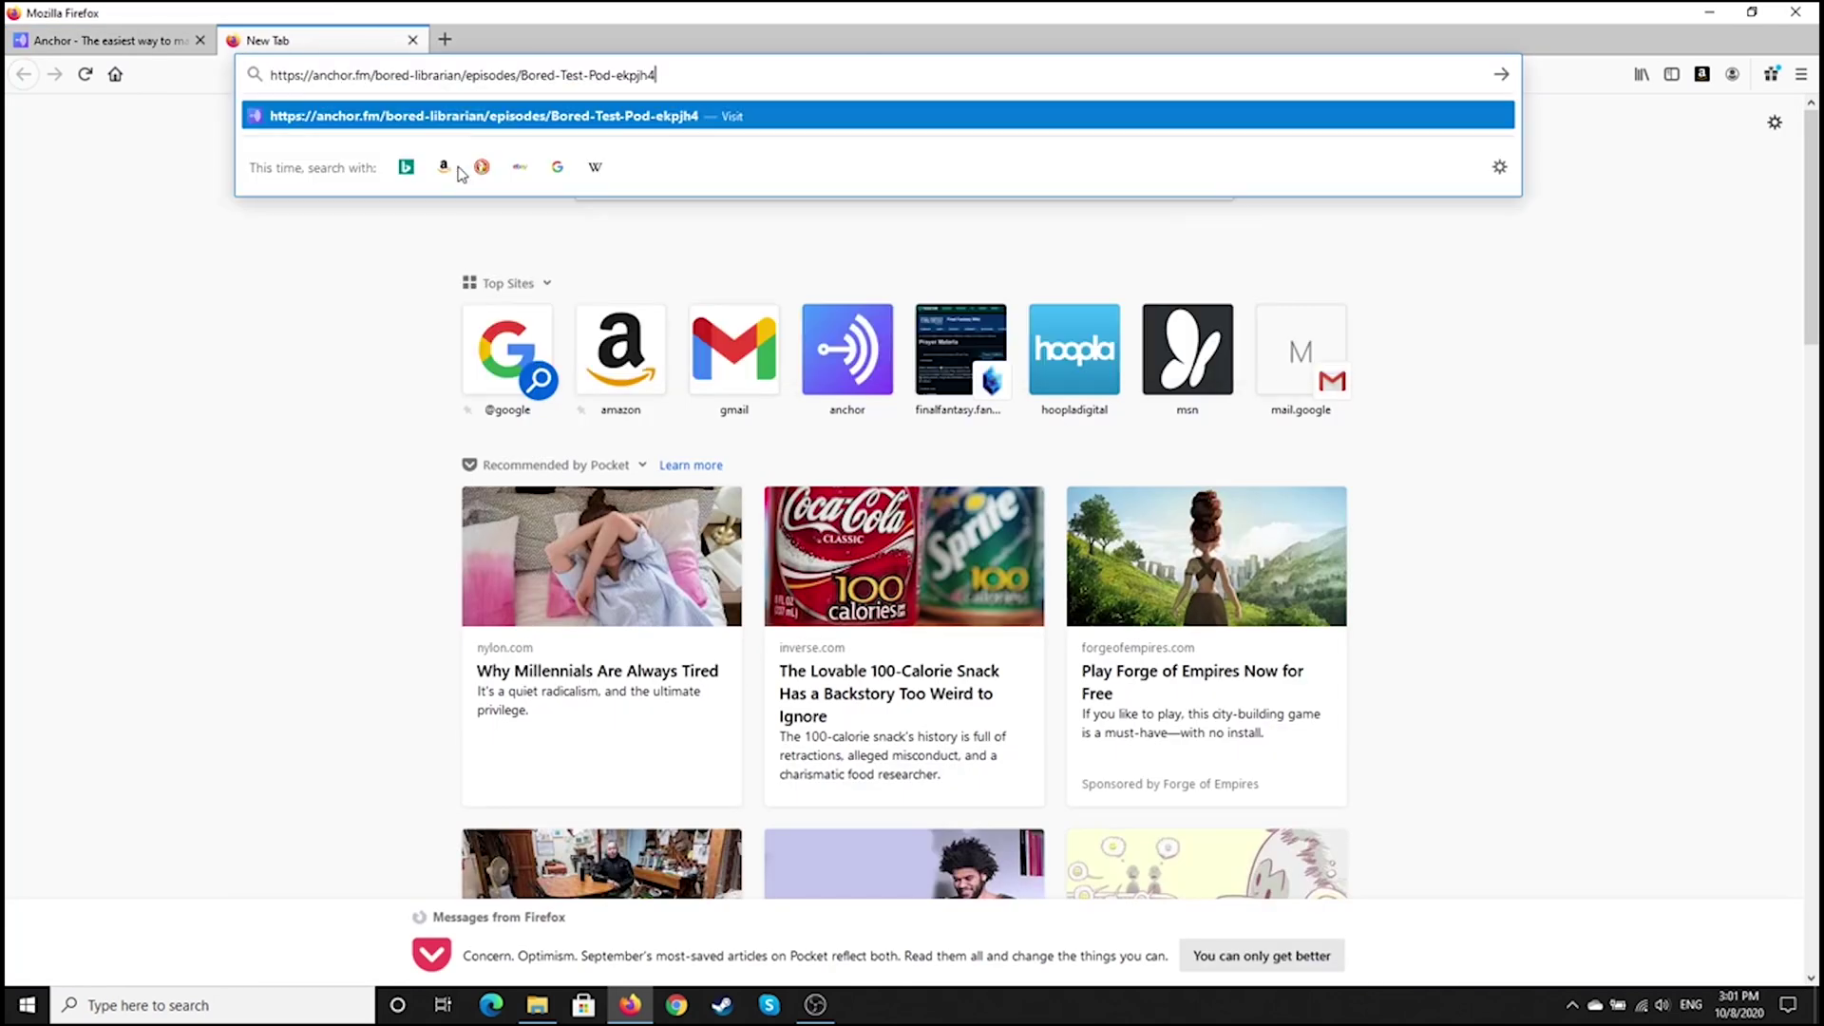
left_click(1137, 116)
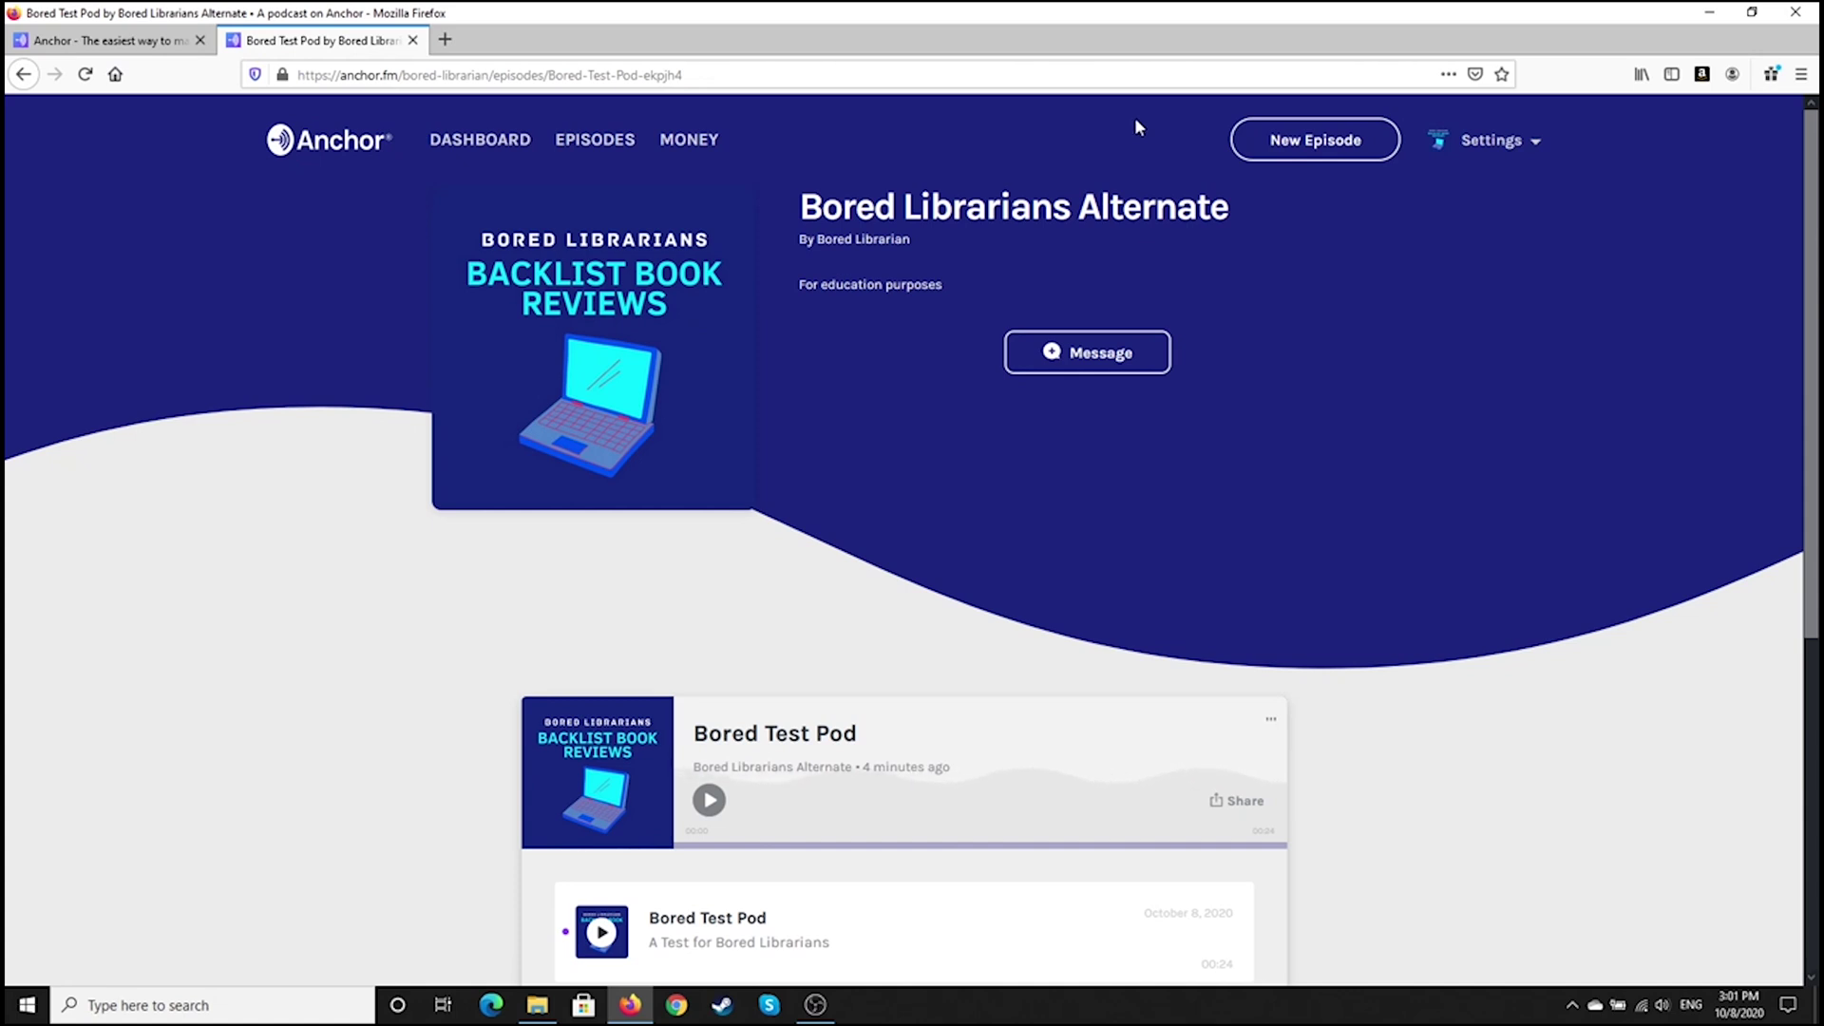
left_click(709, 800)
left_click(710, 799)
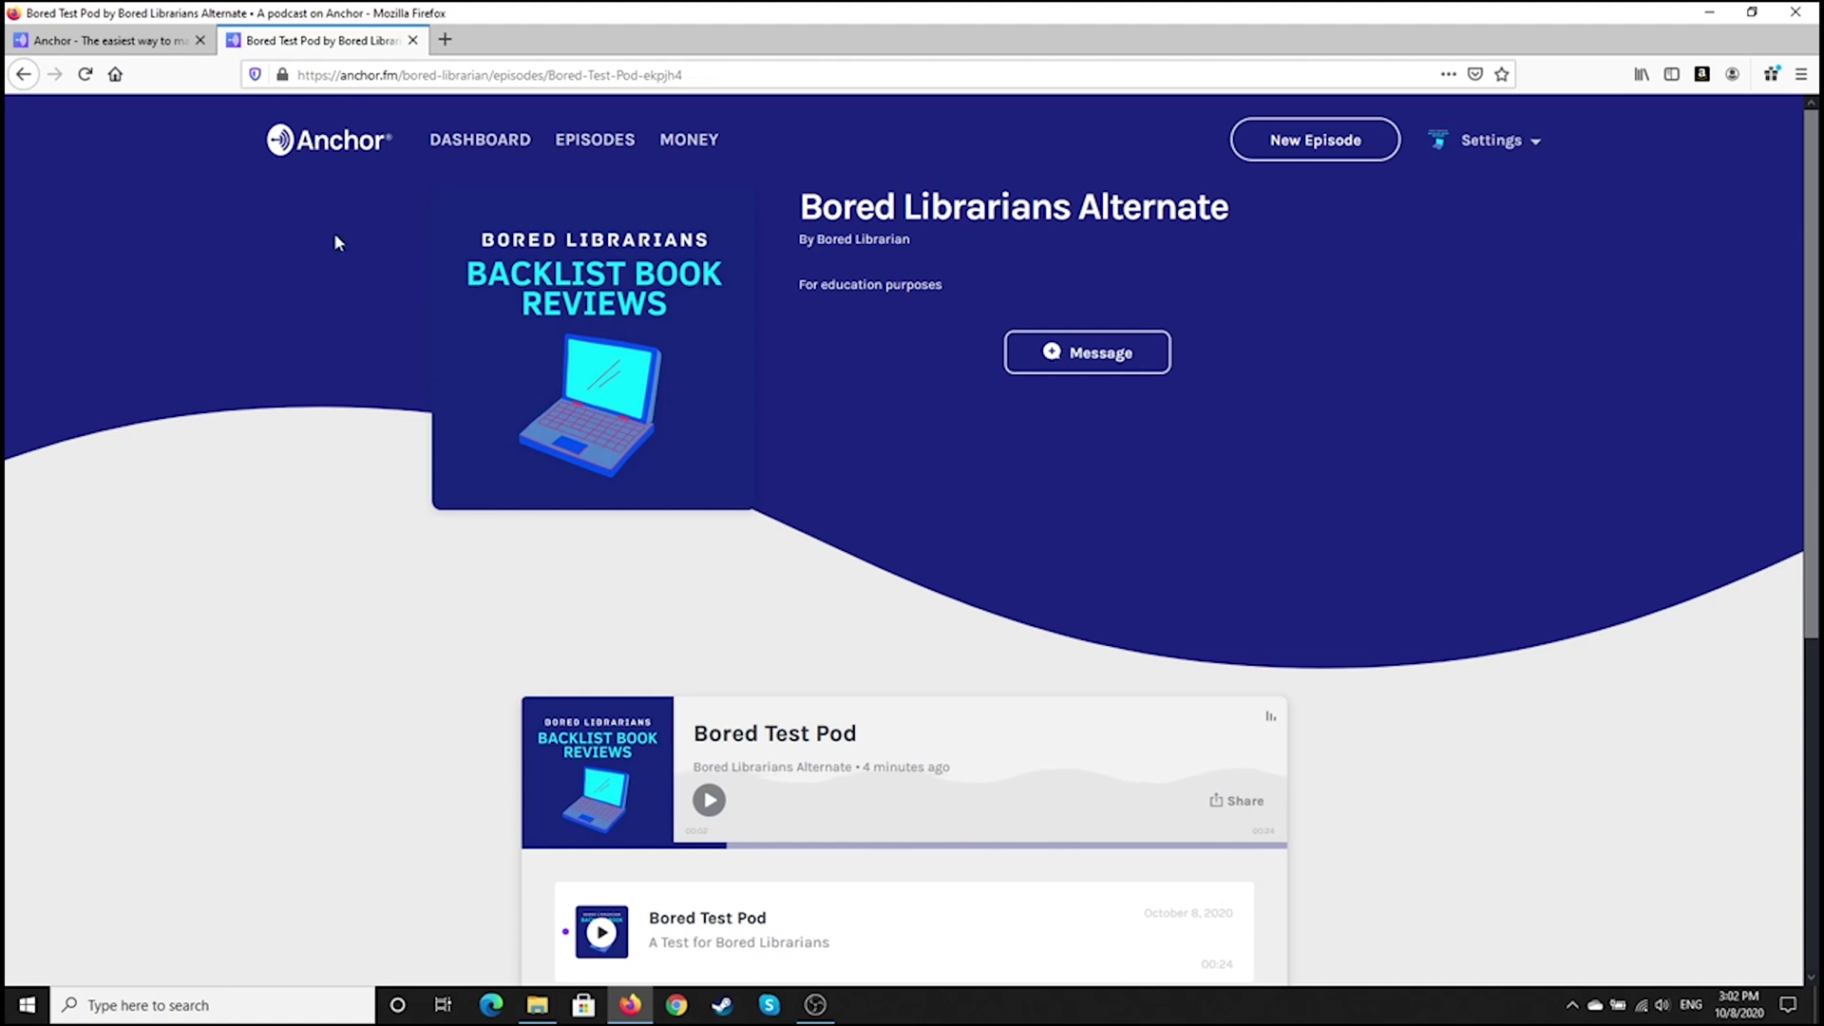
Switch back to the first Anchor tab and reload the Bored Test Pod episode dashboard
left_click(144, 41)
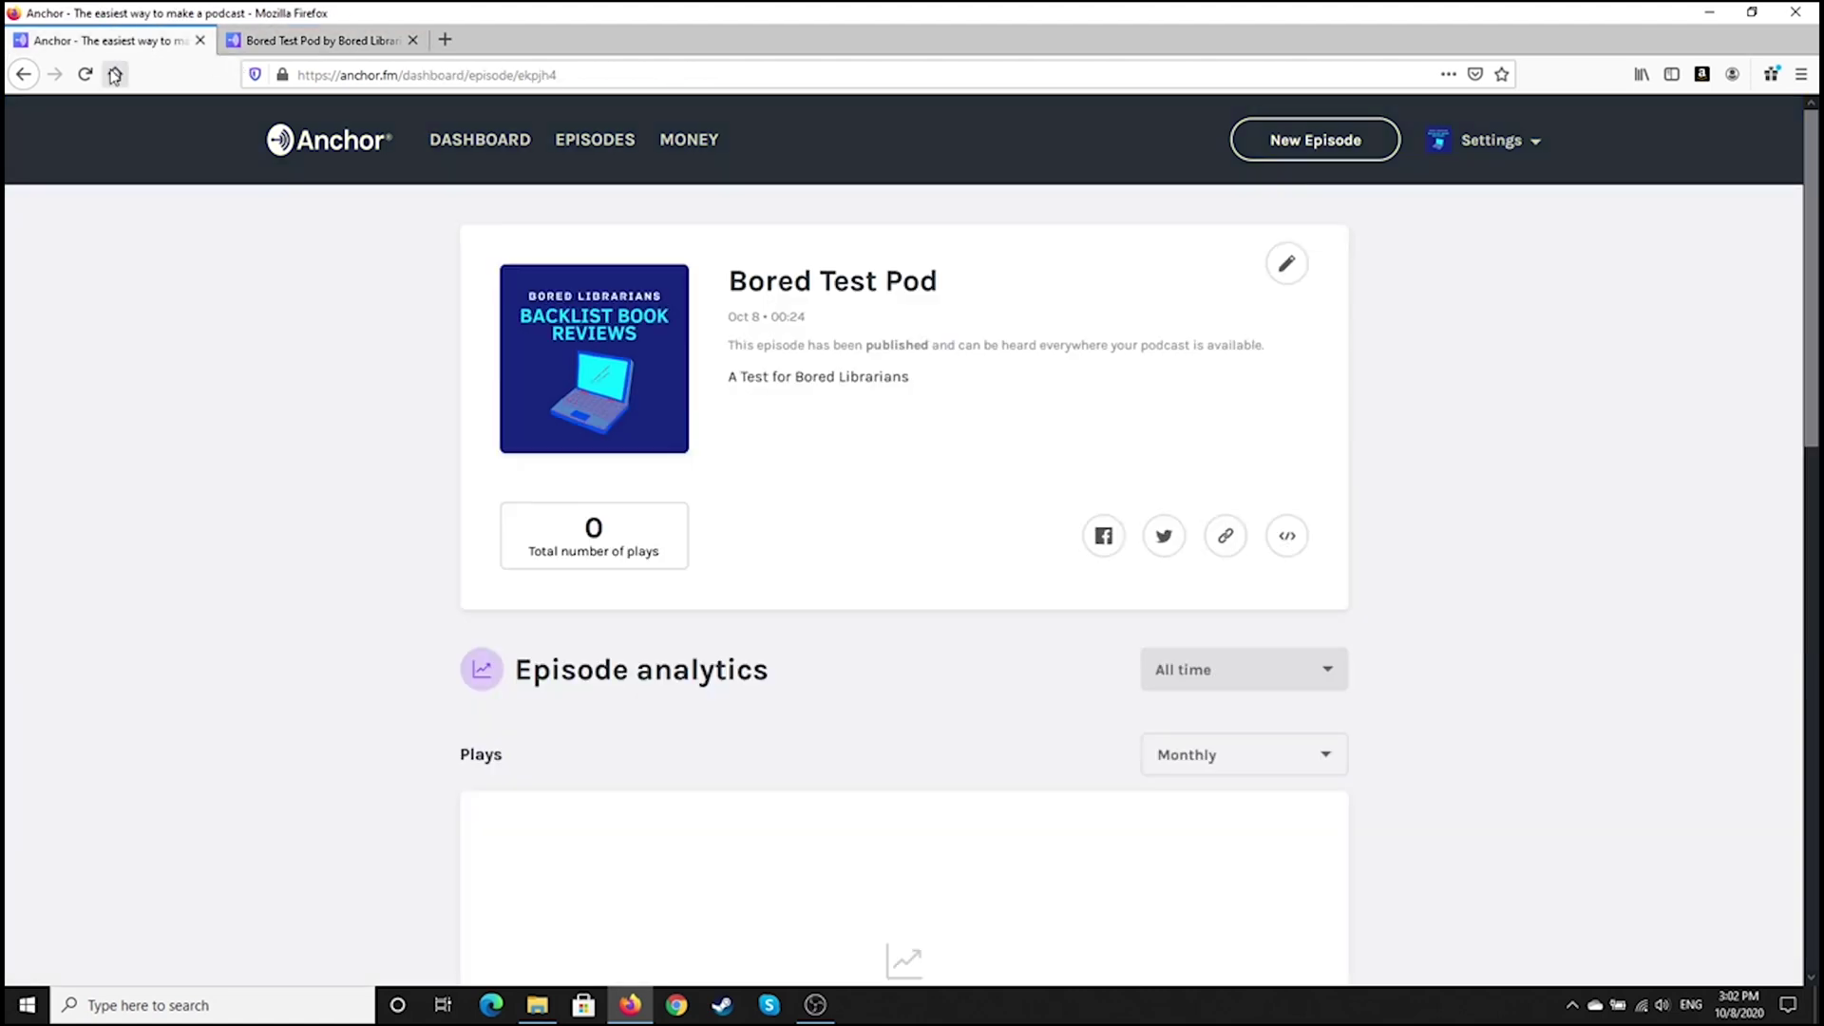
left_click(84, 74)
mouse_move(815, 1004)
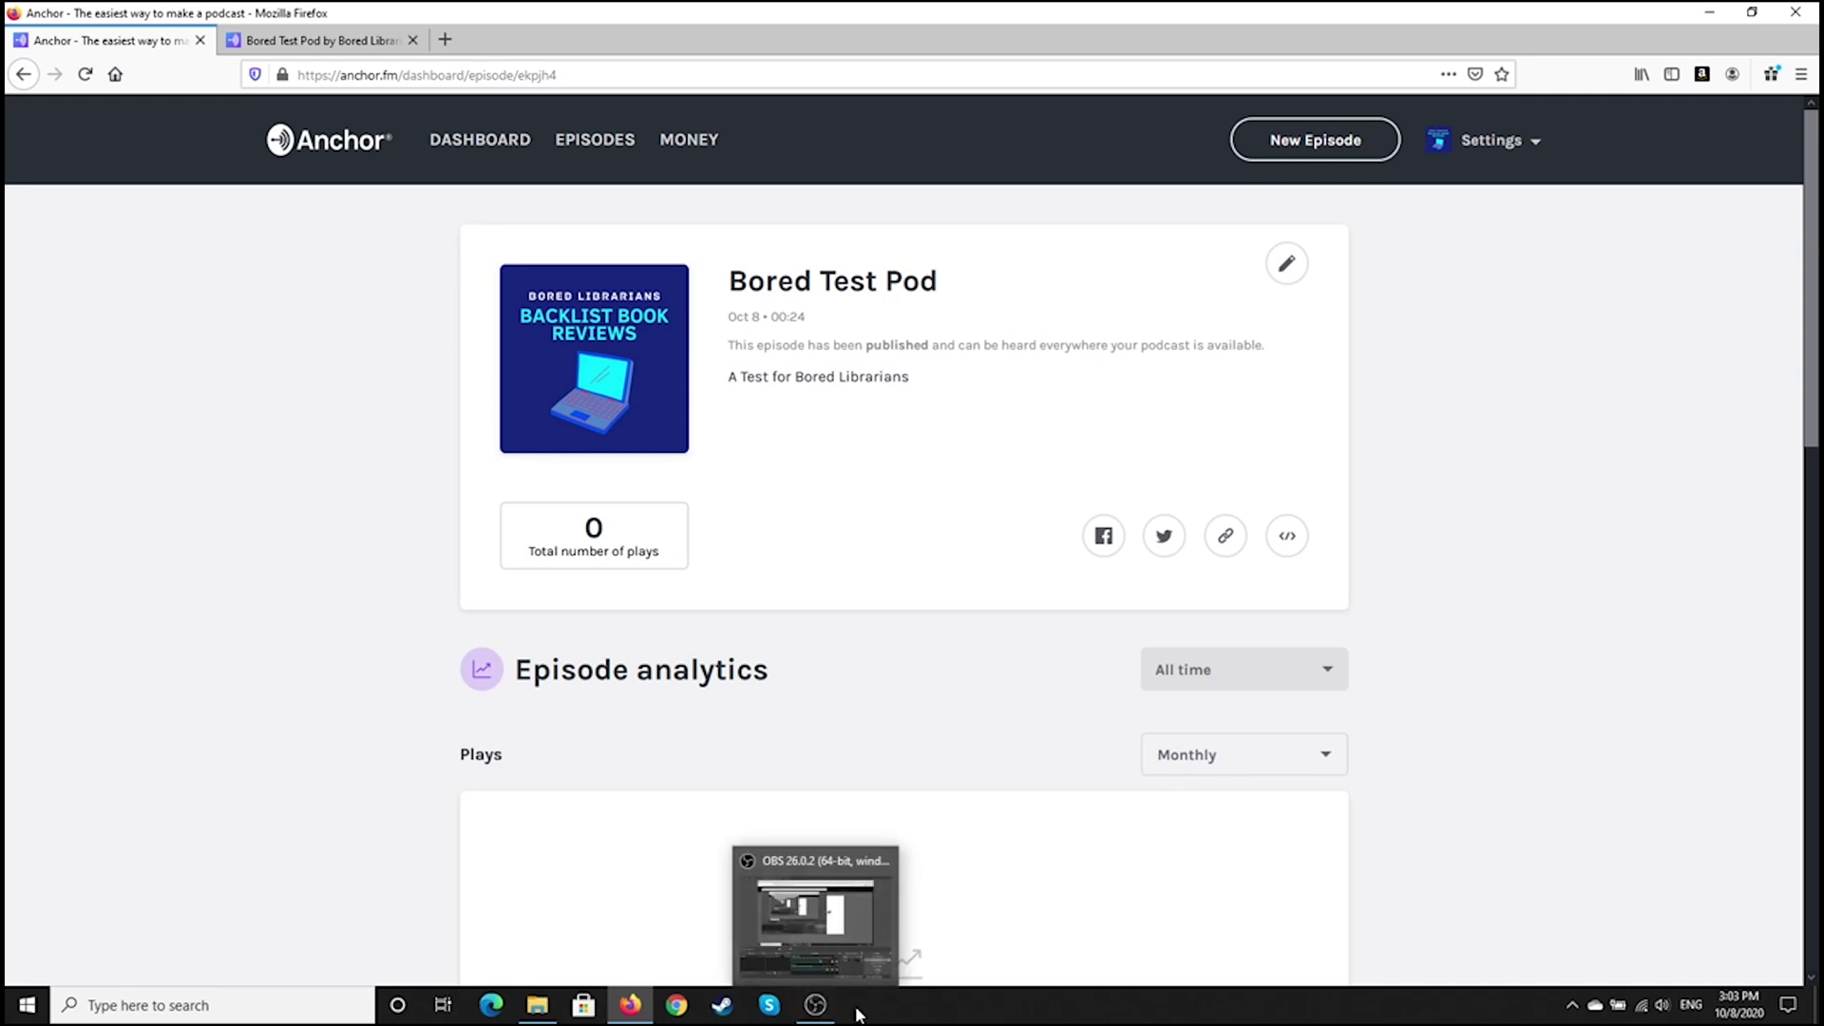